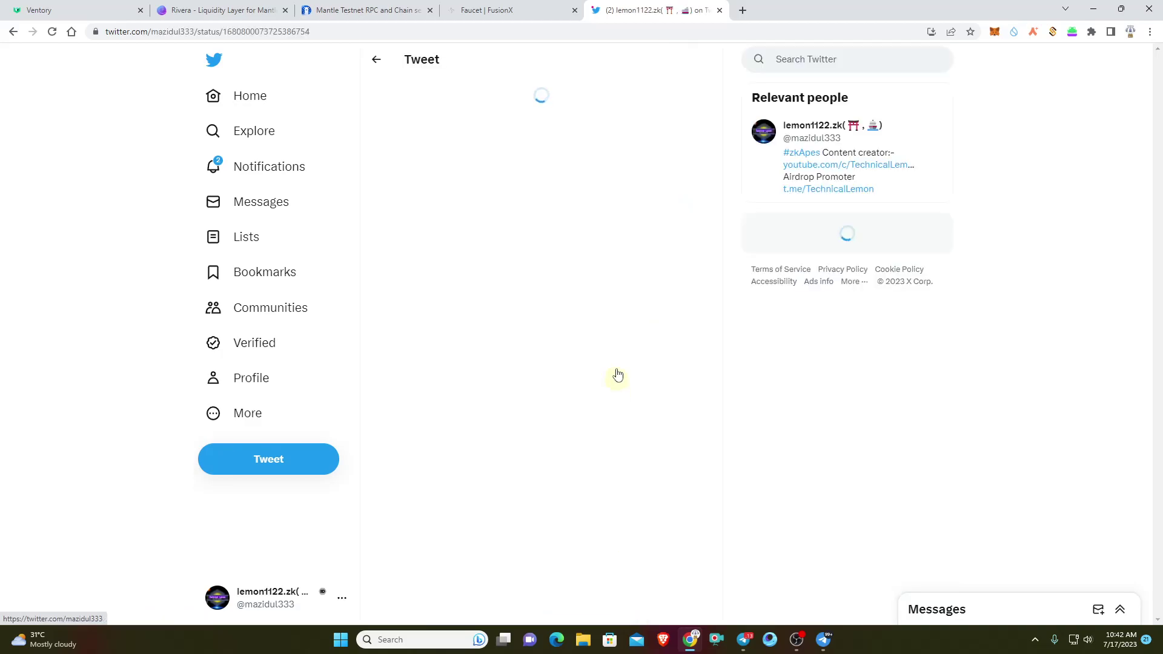
Copy the tweet's link and authorize FusionX Finance on Twitter so the faucet verifies the tweet
left_click(677, 388)
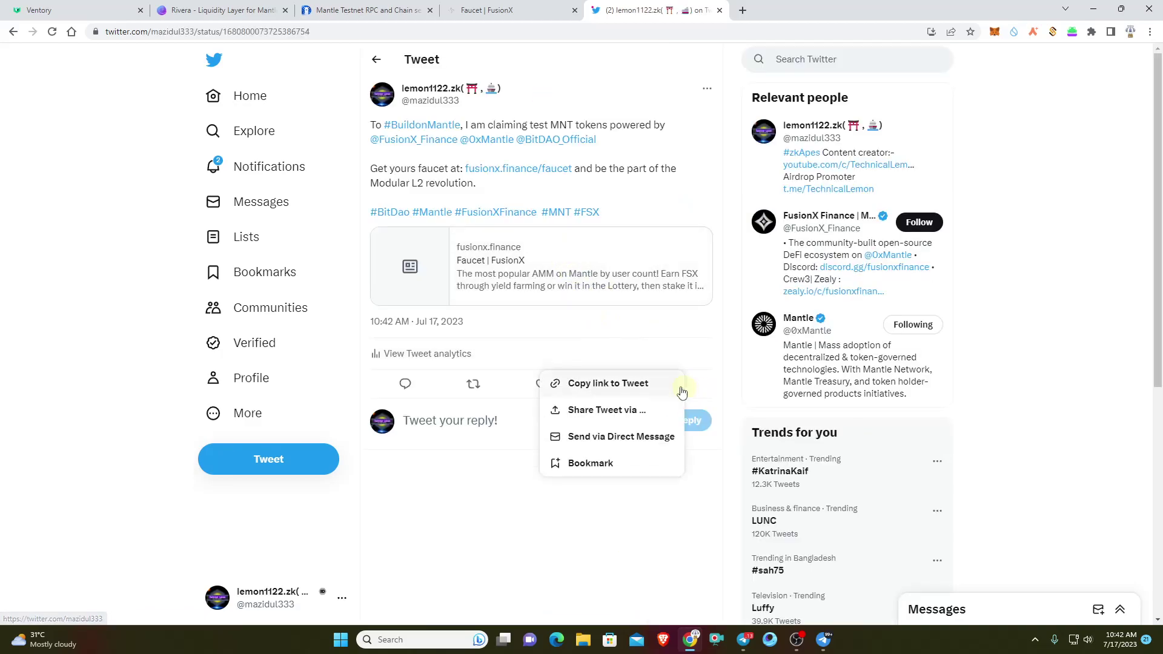
left_click(633, 385)
left_click(520, 10)
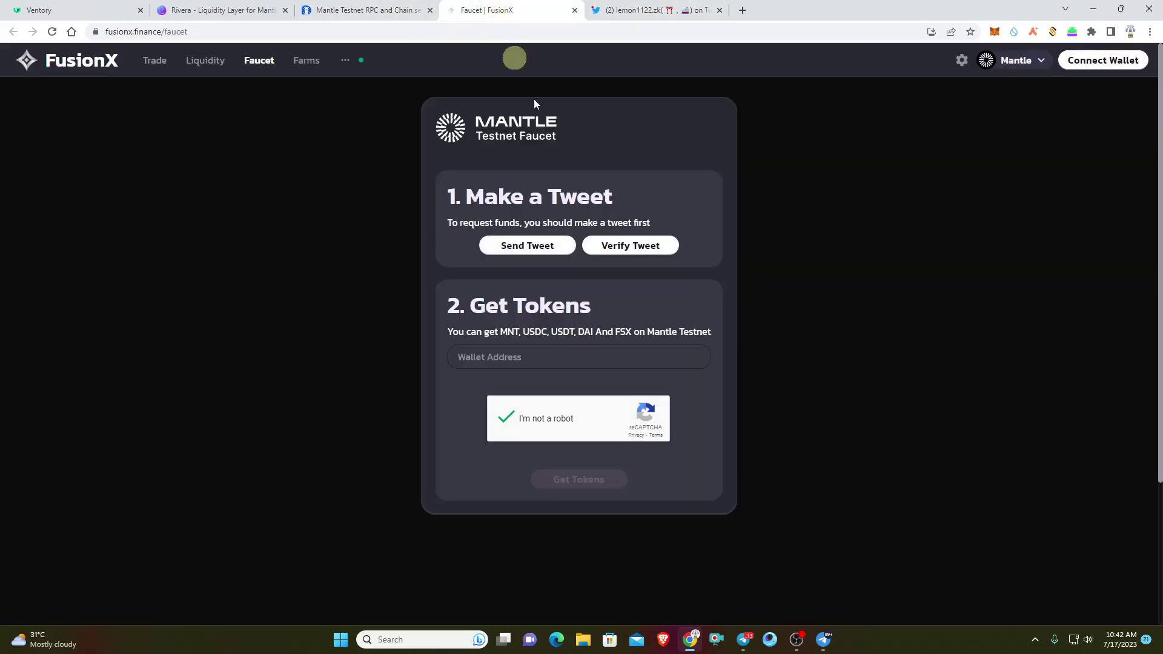
left_click(642, 246)
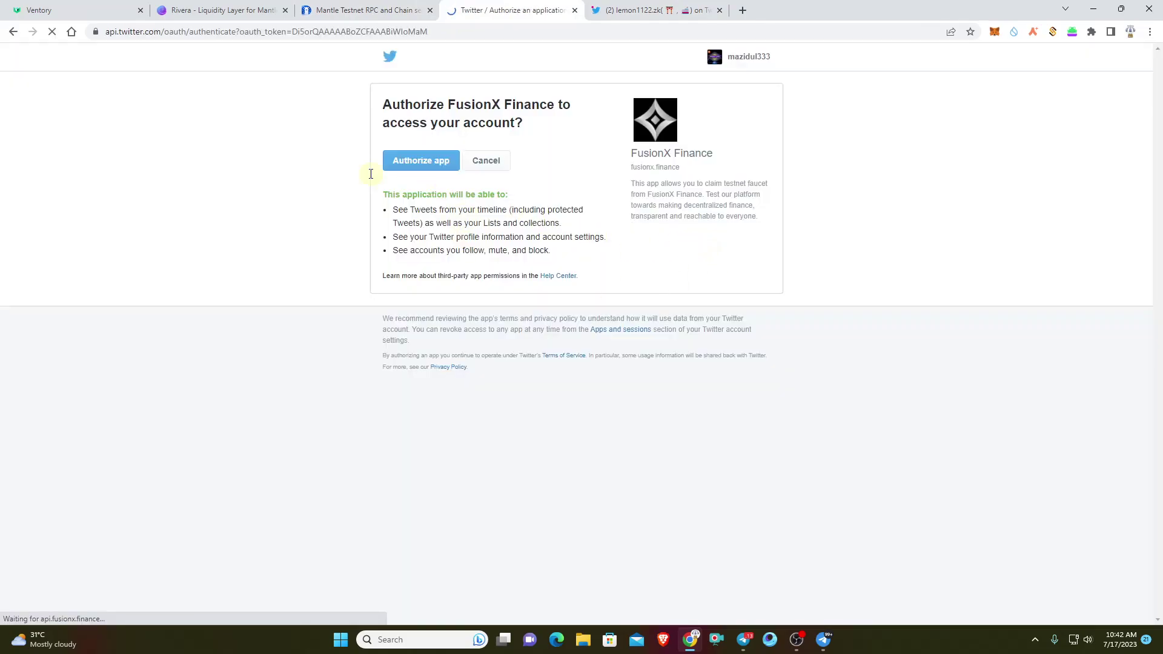
left_click(408, 162)
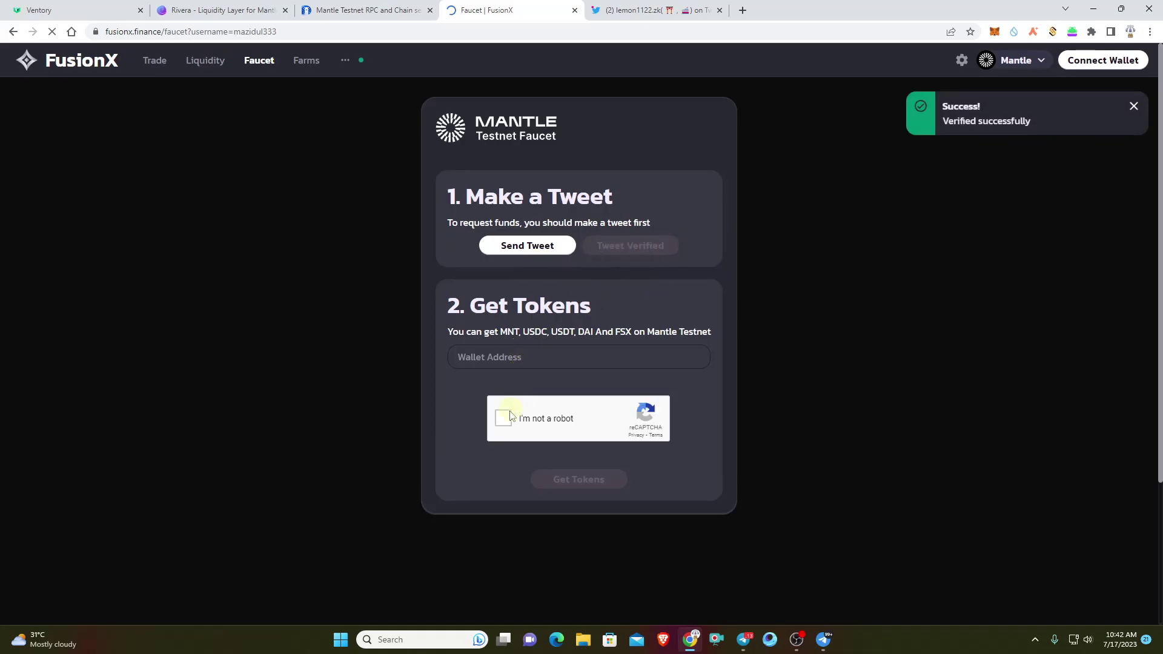
Pass the reCAPTCHA, connect MetaMask to FusionX, and request Mantle testnet tokens from the faucet
left_click(503, 422)
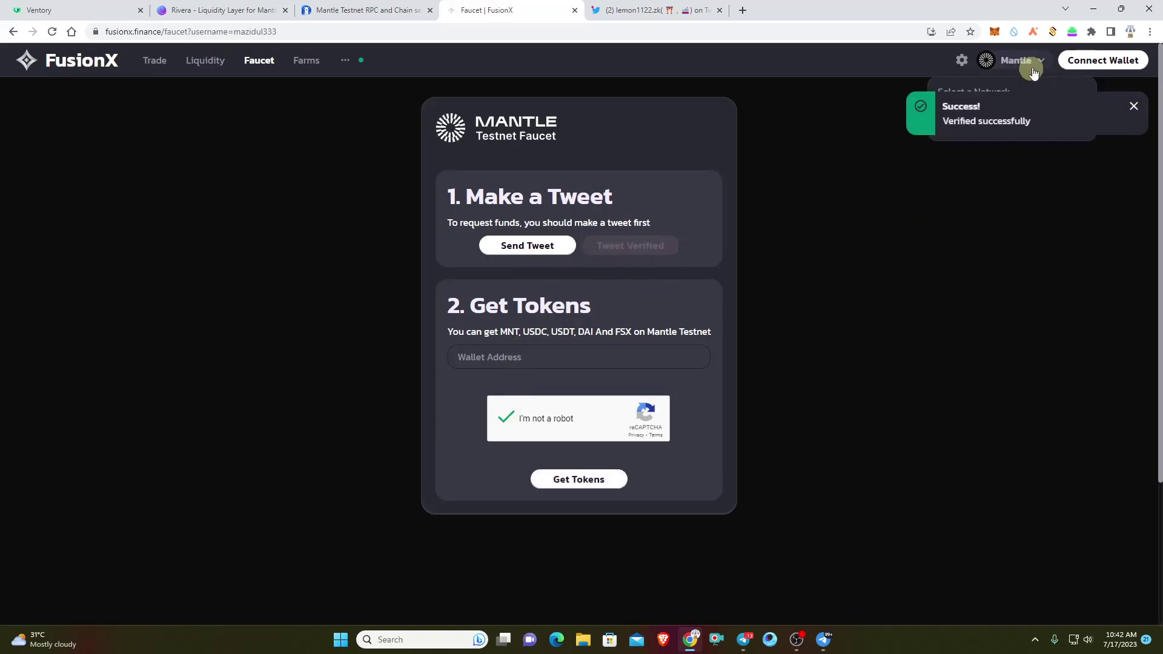
left_click(1108, 60)
left_click(407, 322)
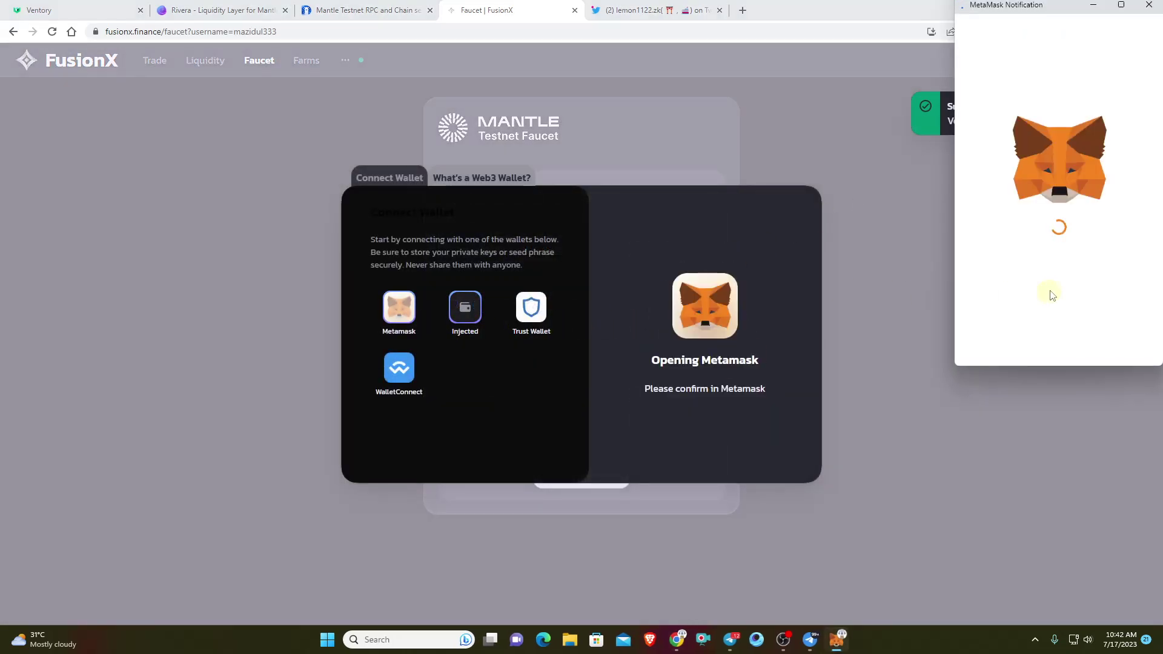
left_click(1105, 340)
left_click(1108, 339)
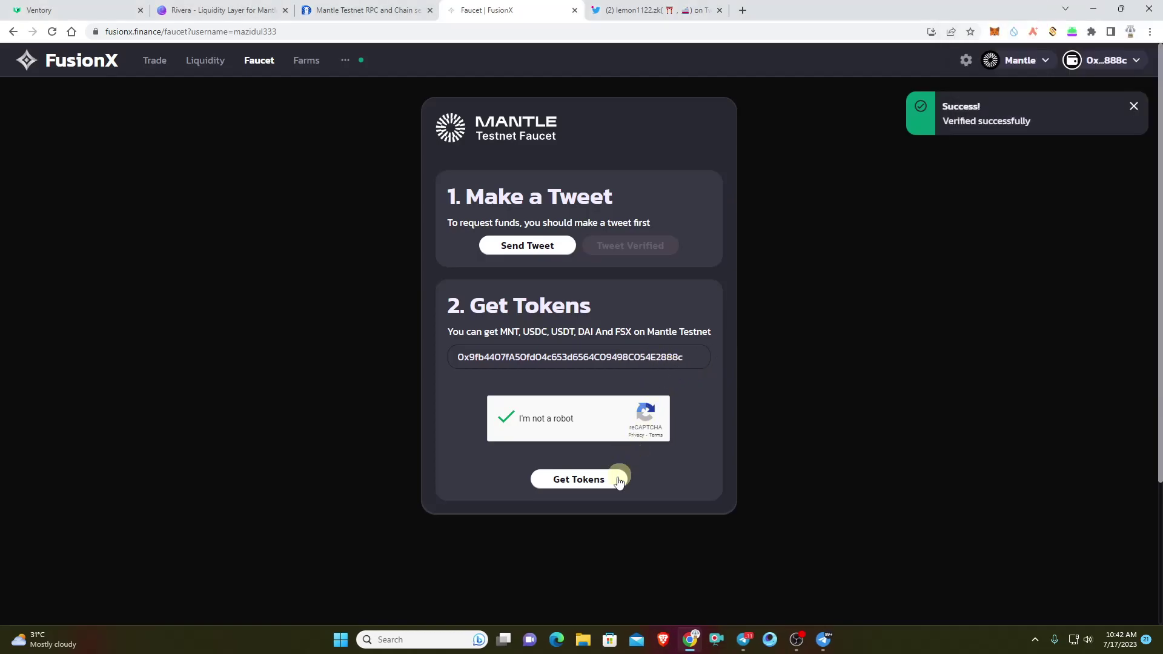
left_click(595, 481)
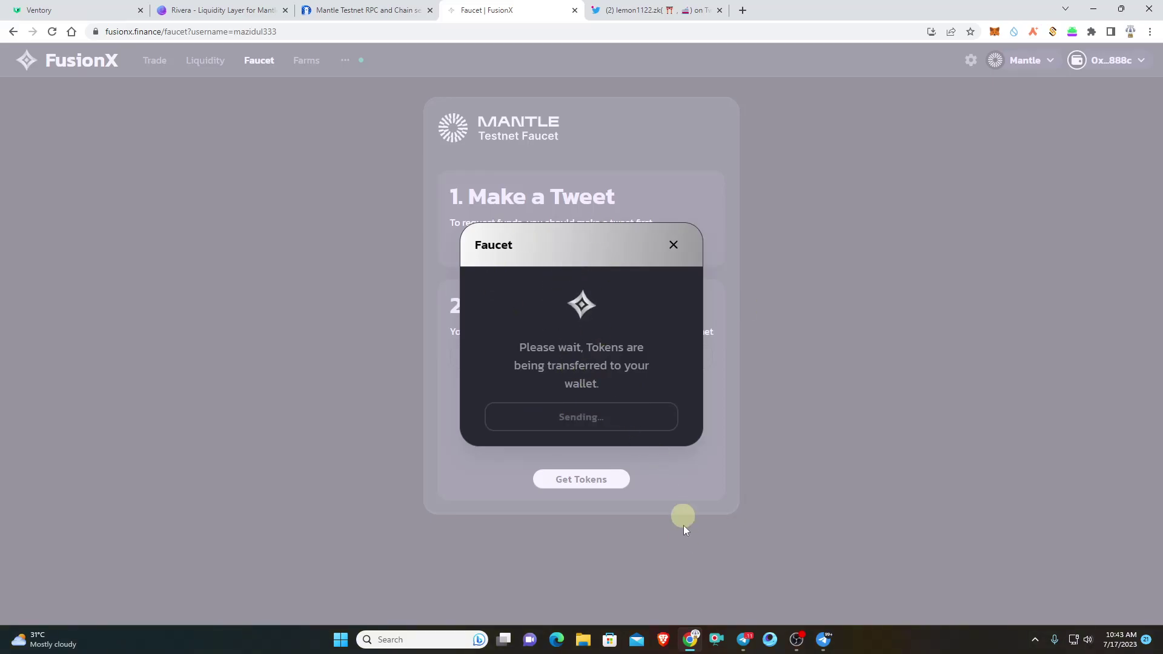
left_click(743, 639)
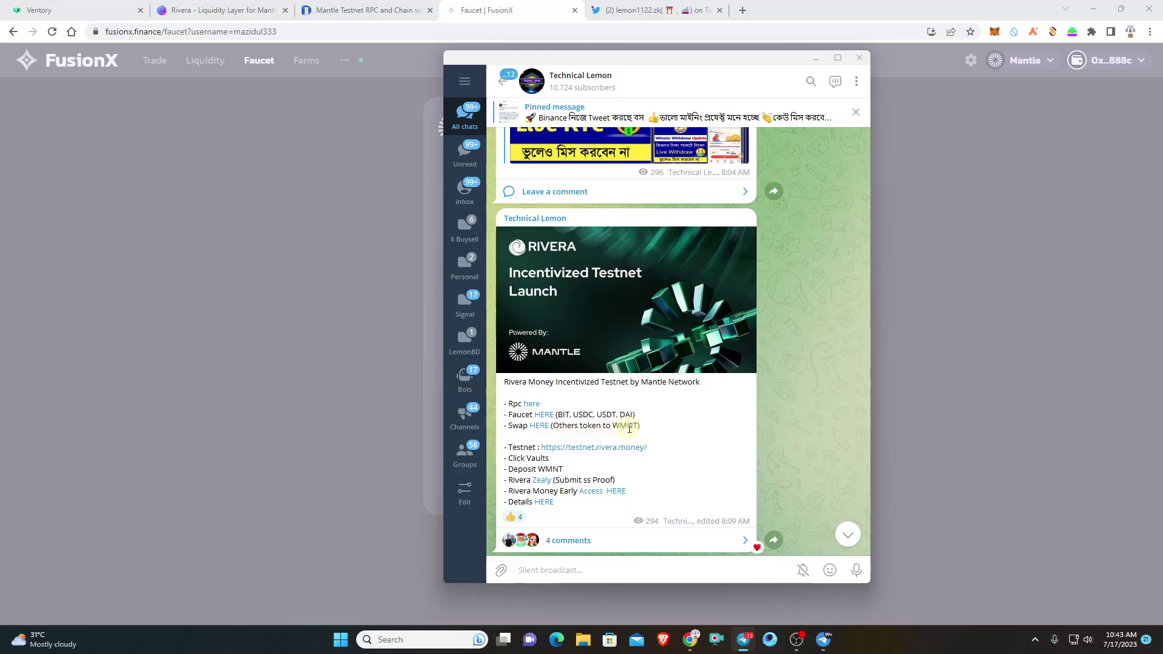
Follow the Rivera post's Swap 'HERE' link to open FusionX's swap page in the browser
left_click(538, 427)
left_click(748, 361)
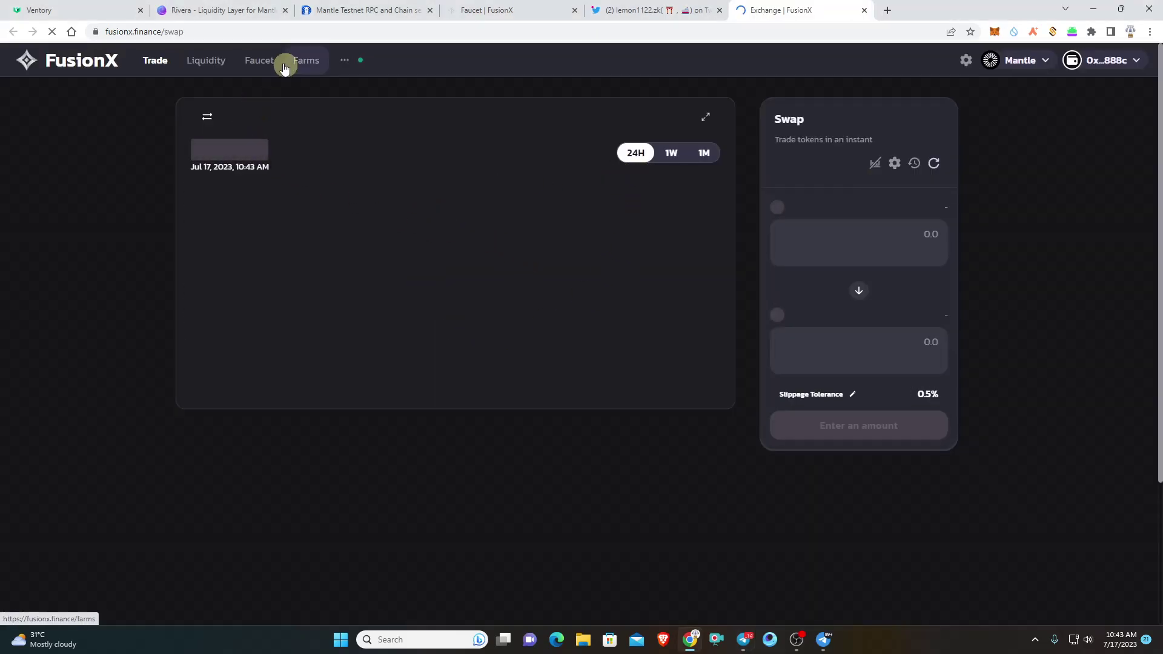
Browse the receive-token list and check the faucet transfer's progress in the other tab
mouse_move(906, 246)
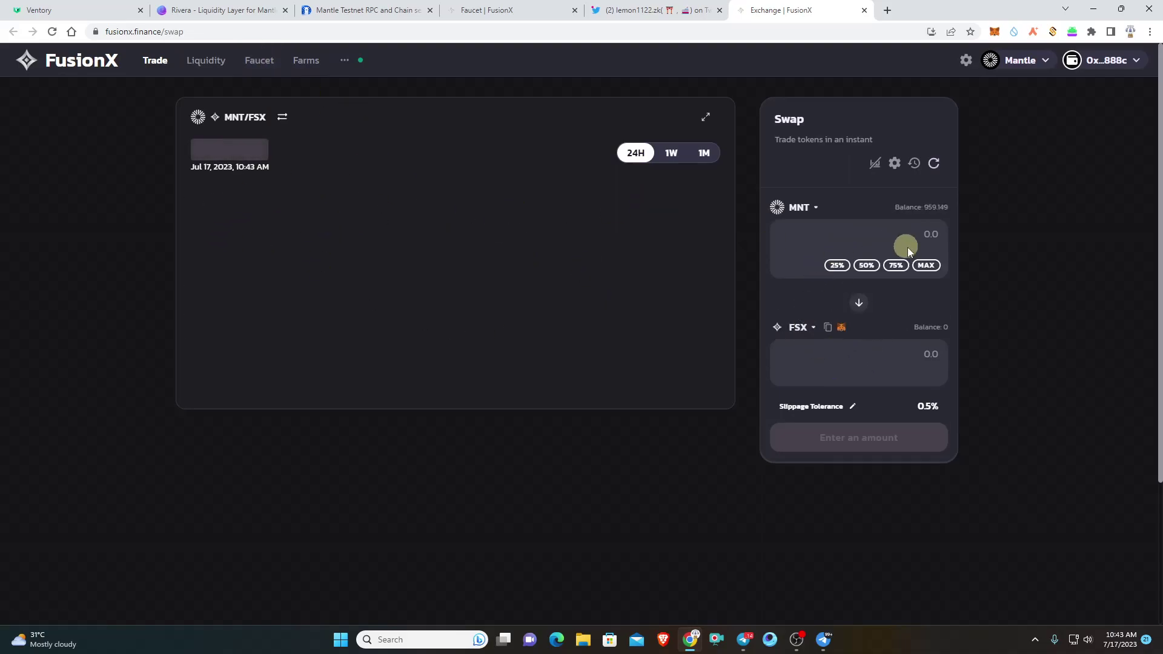
left_click(814, 326)
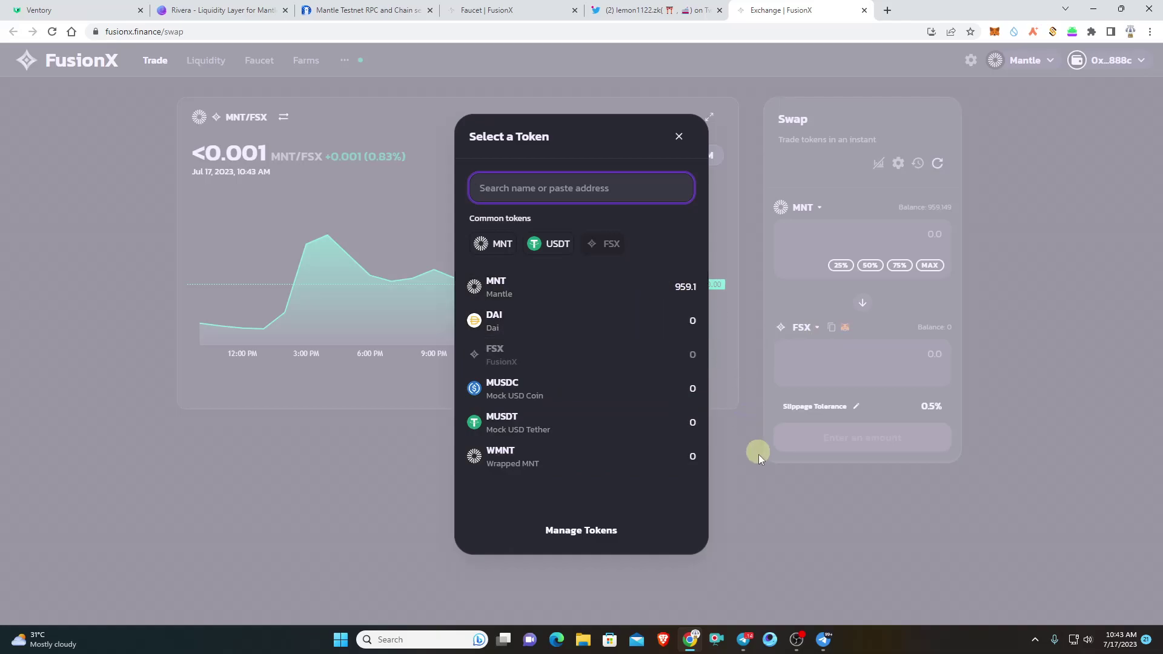
left_click(856, 382)
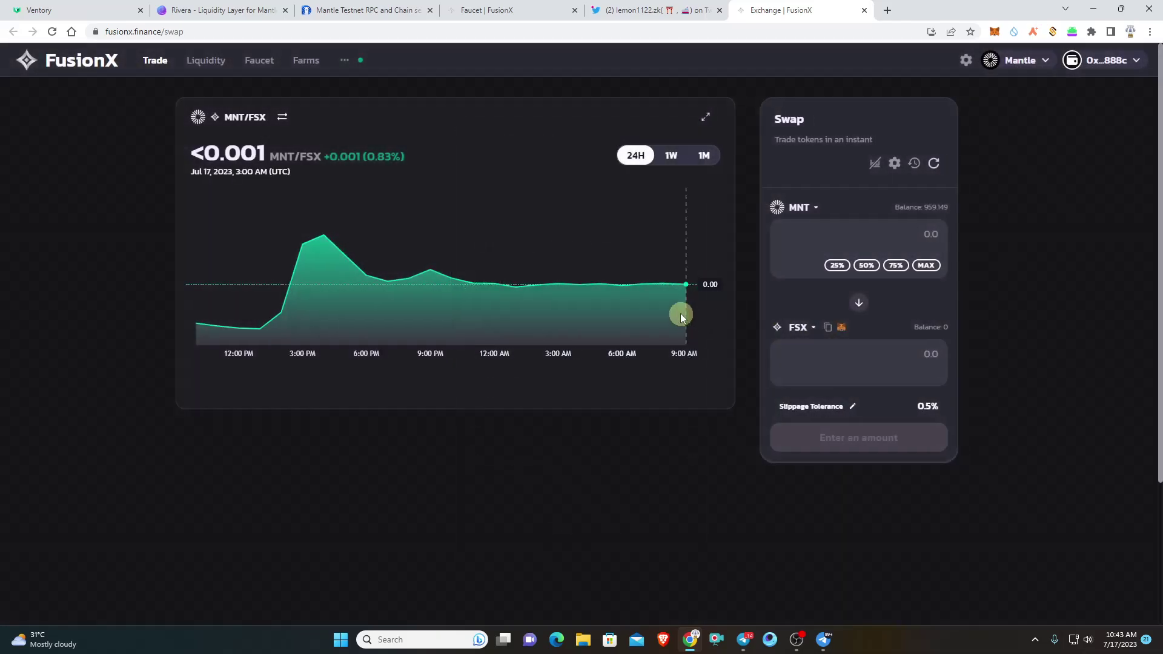
left_click(508, 10)
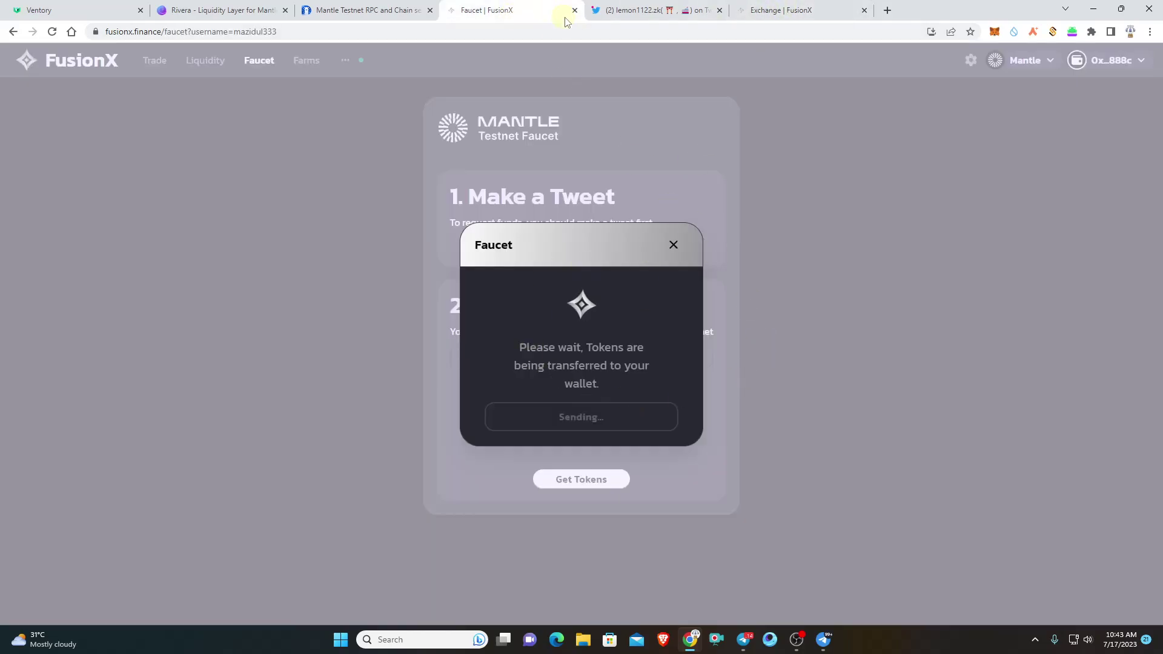
left_click(829, 12)
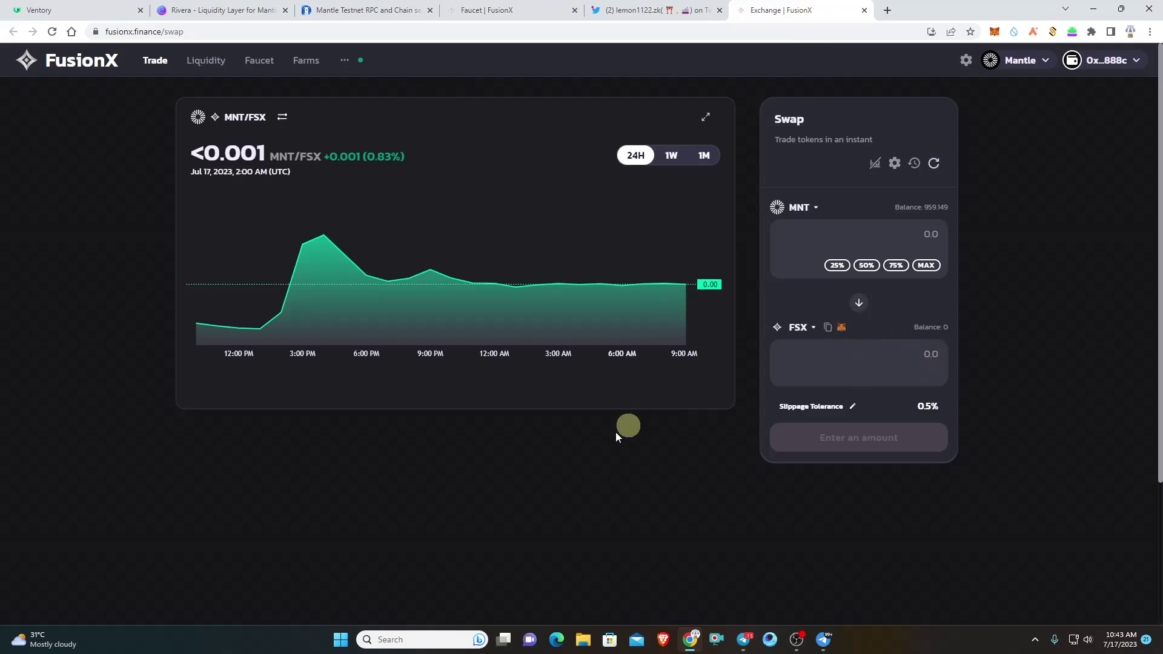
left_click(503, 10)
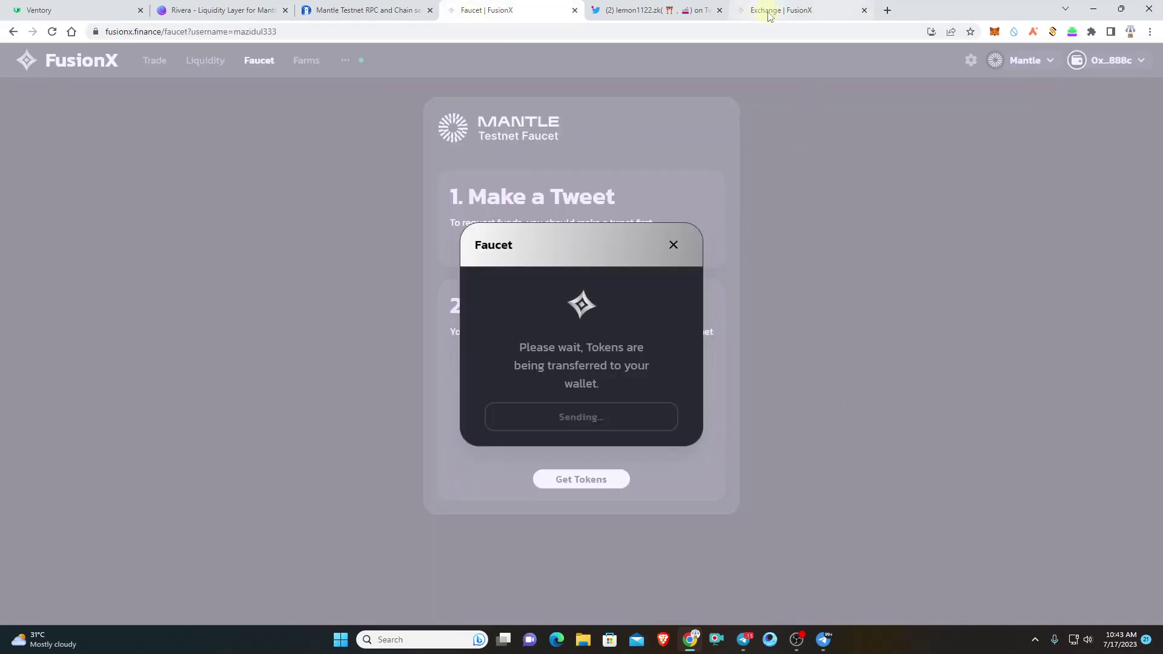
left_click(768, 12)
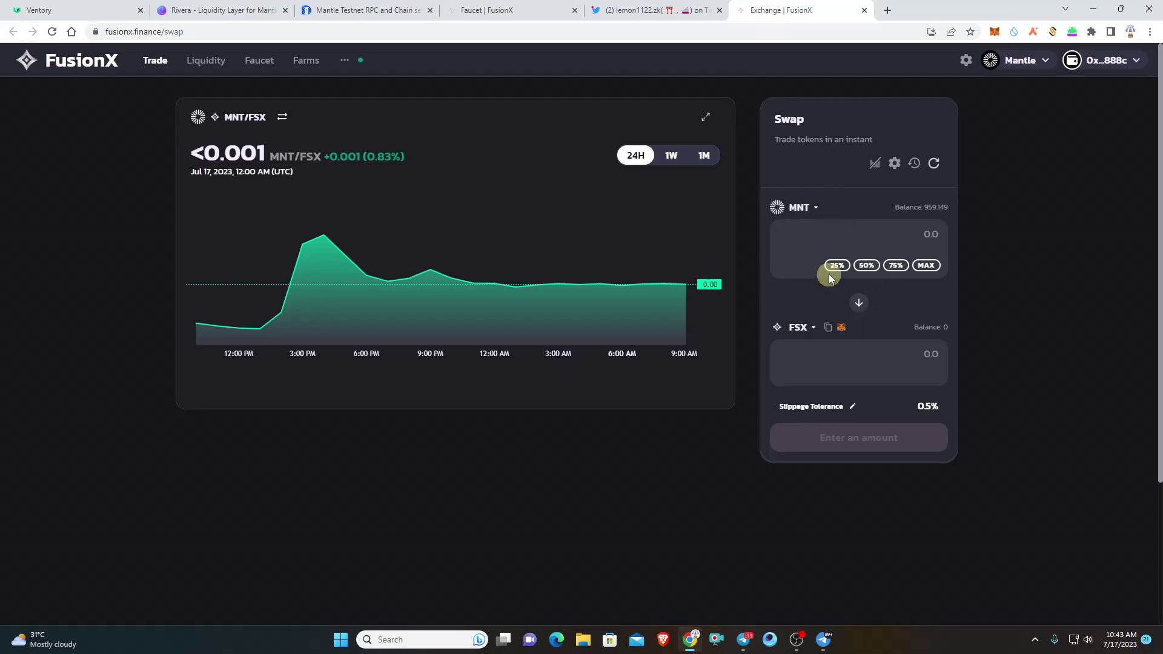
Enter 1 MNT as the amount and choose WMNT as the token to receive
left_click(874, 233)
type("1")
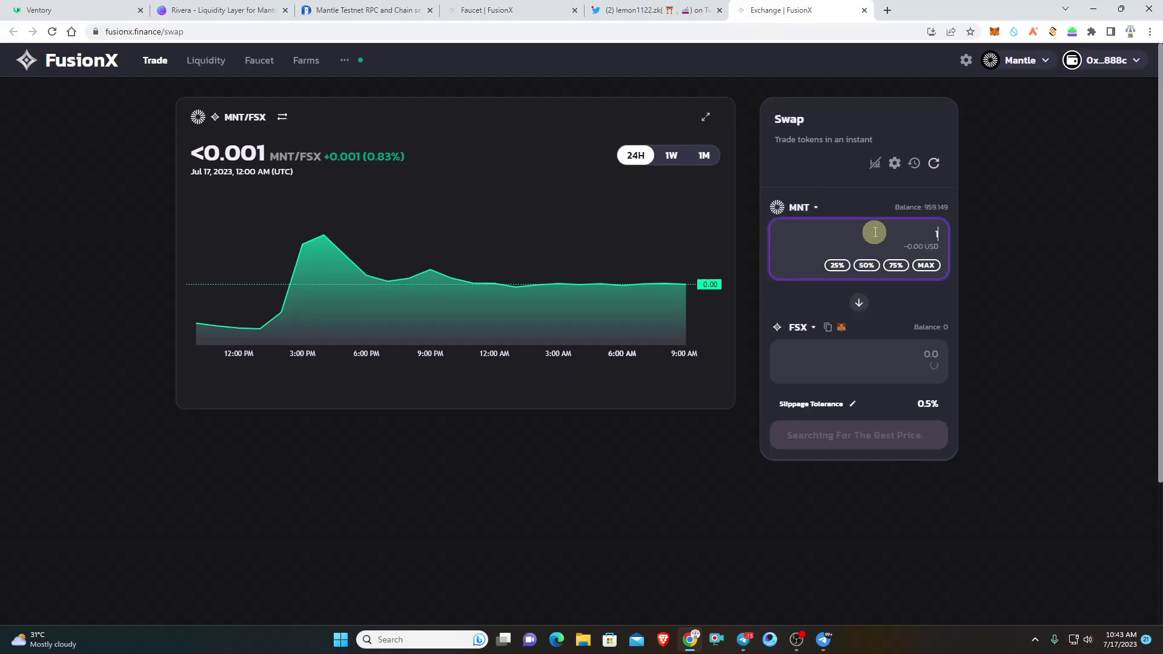
left_click(811, 332)
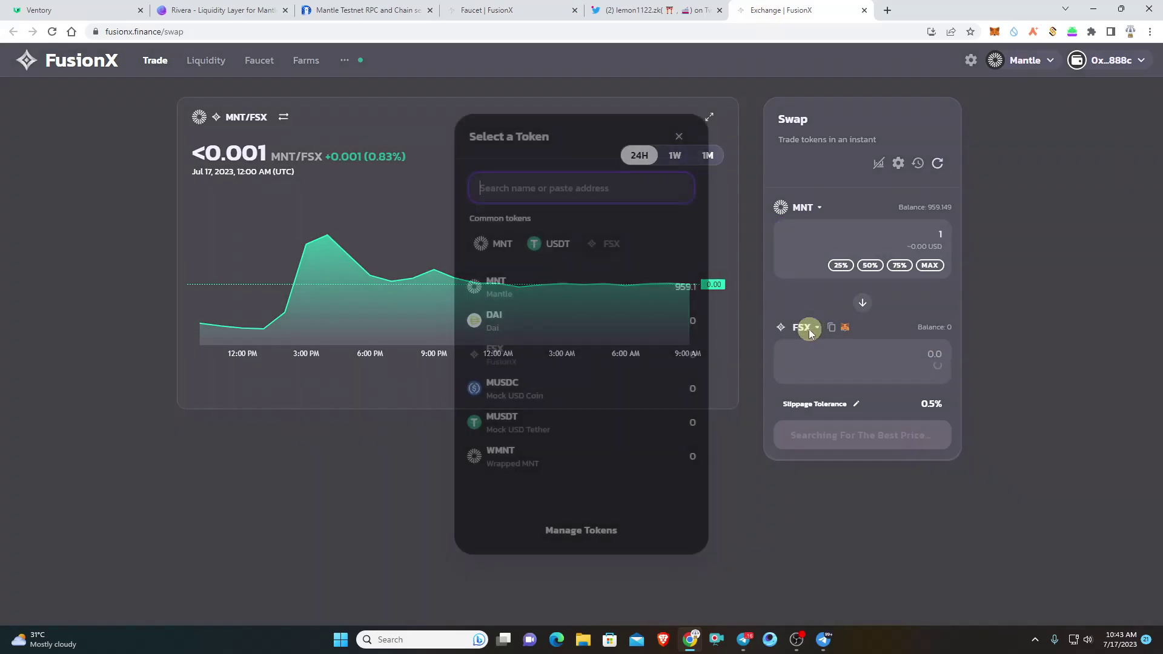
left_click(580, 464)
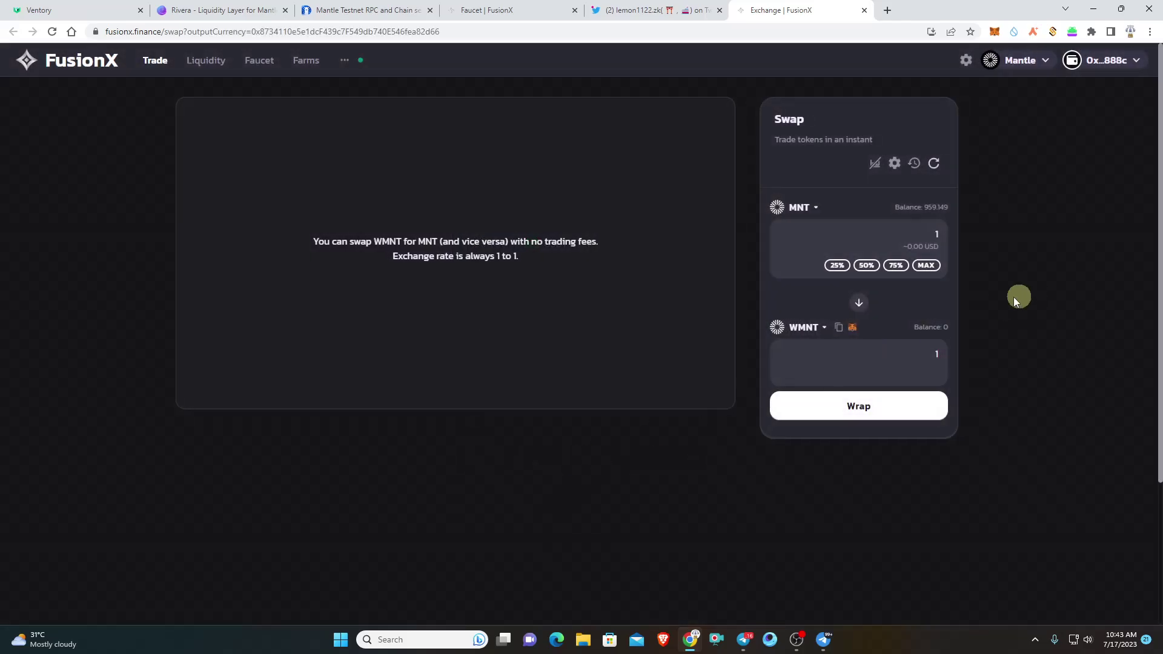
Change the amount to 10 MNT, wrap it, and confirm the transaction in MetaMask
left_click(944, 238)
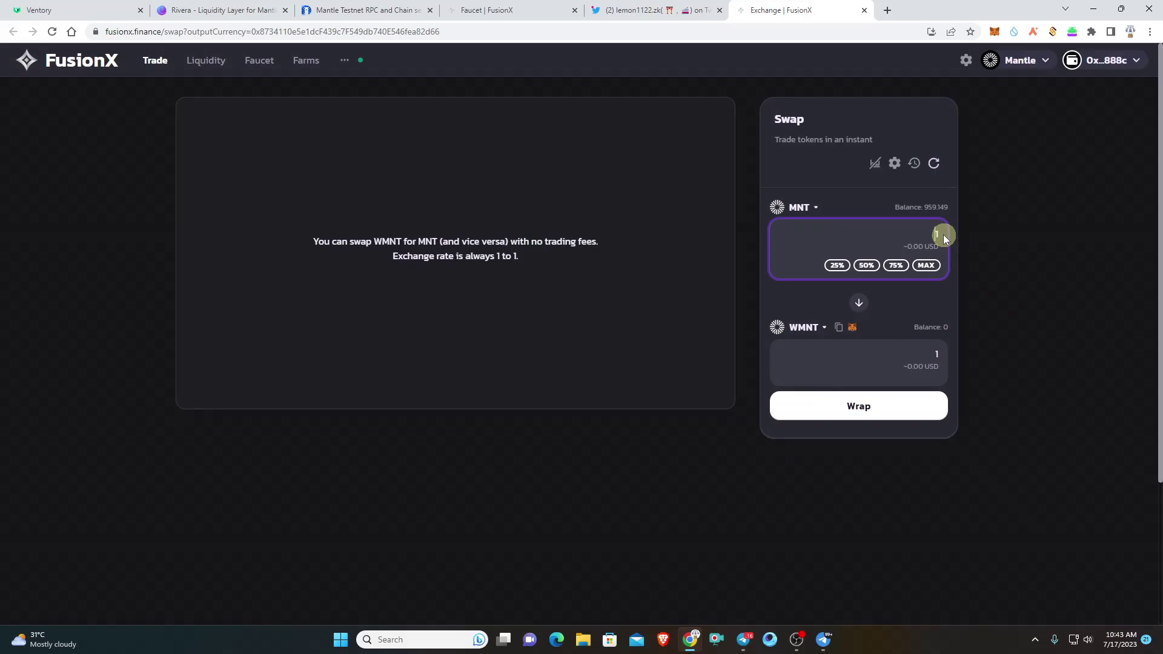
type("0")
left_click(881, 410)
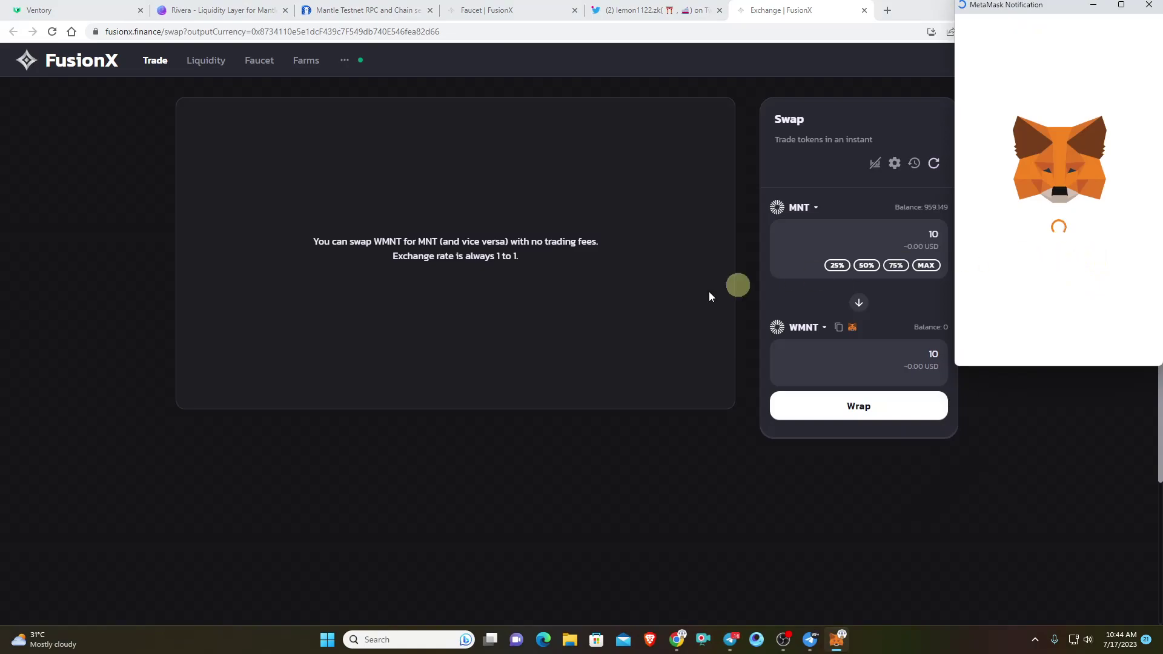
left_click(1094, 345)
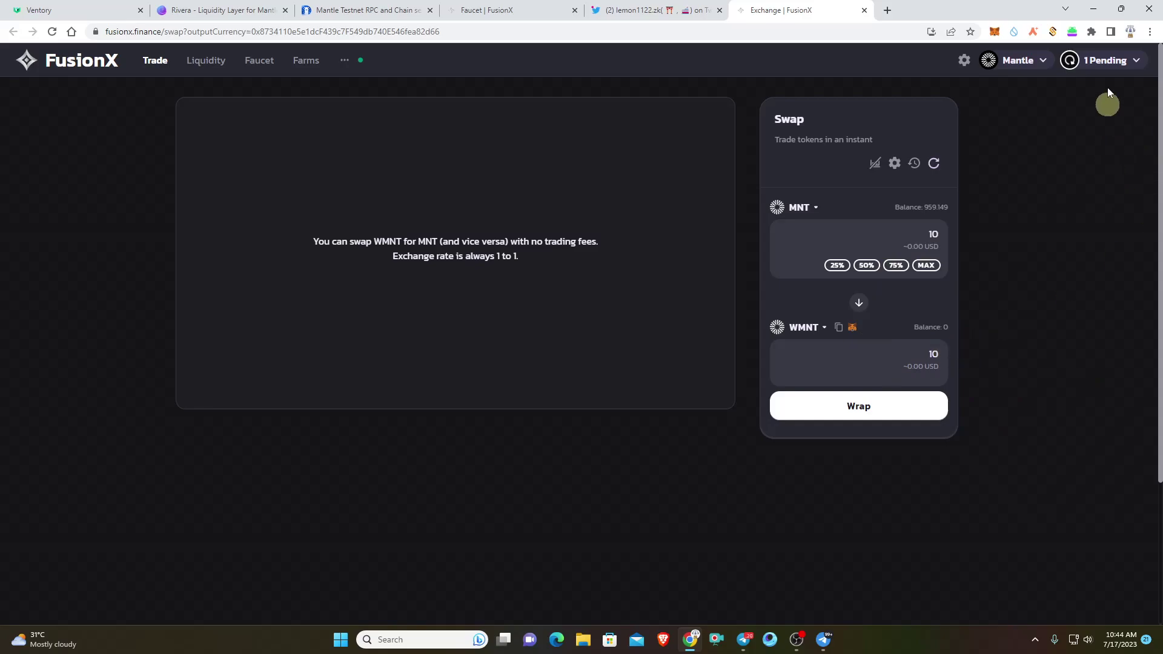
left_click(1104, 71)
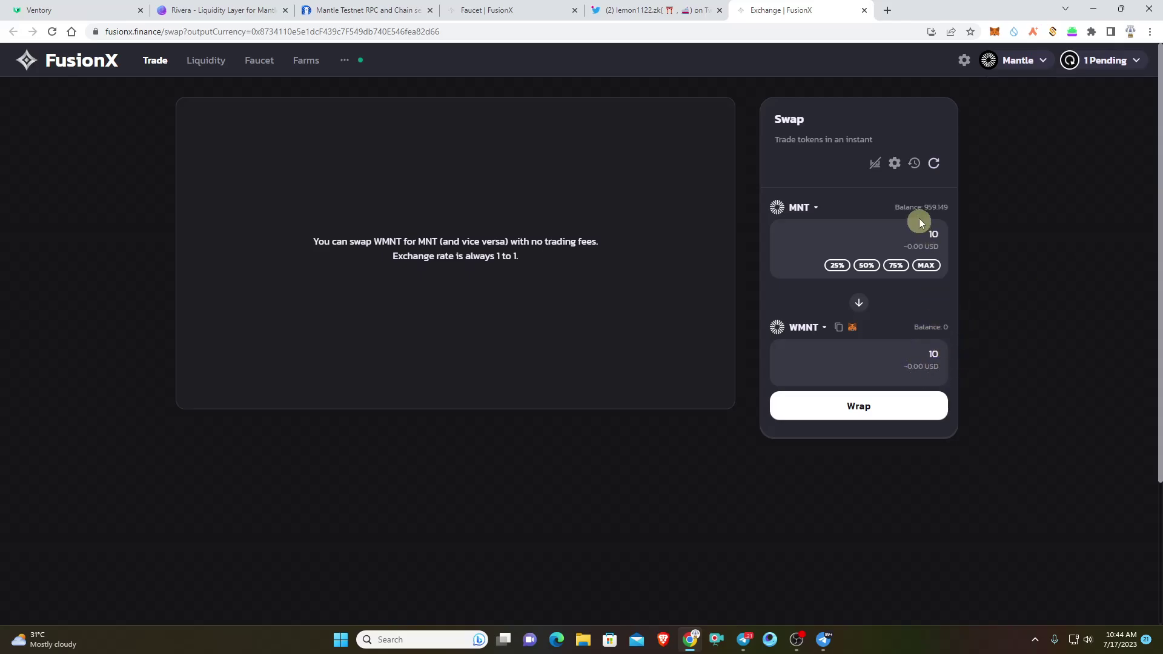
Check the pending wrap transaction and the faucet transfer status, ending on the faucet tab
left_click(813, 209)
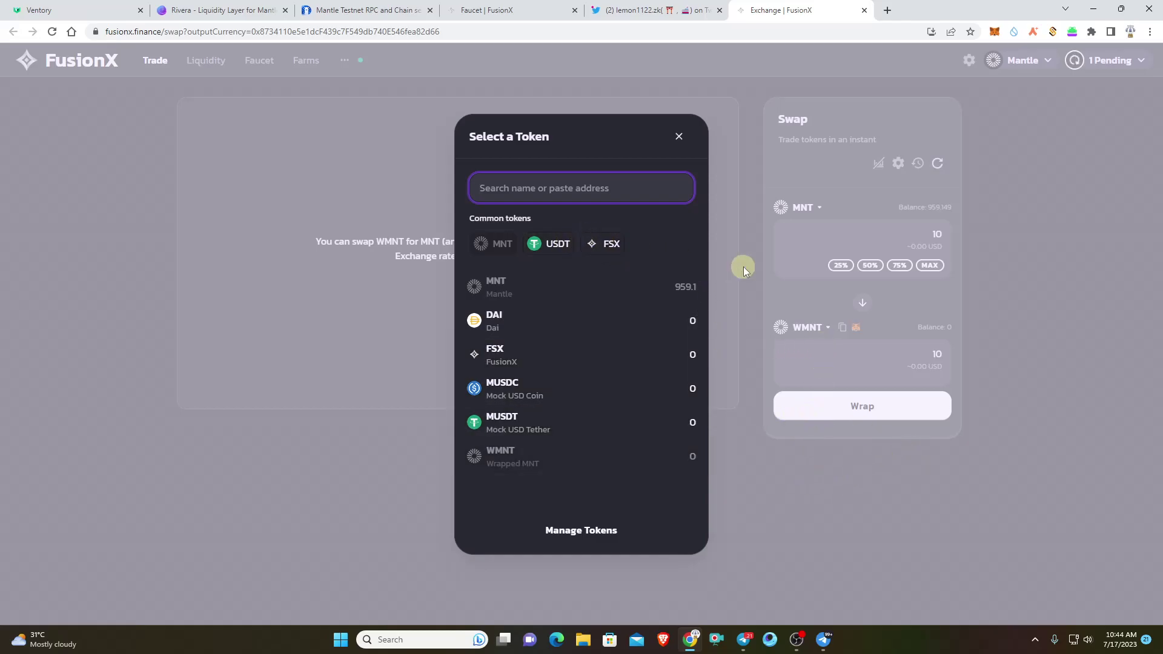
left_click(714, 233)
left_click(502, 9)
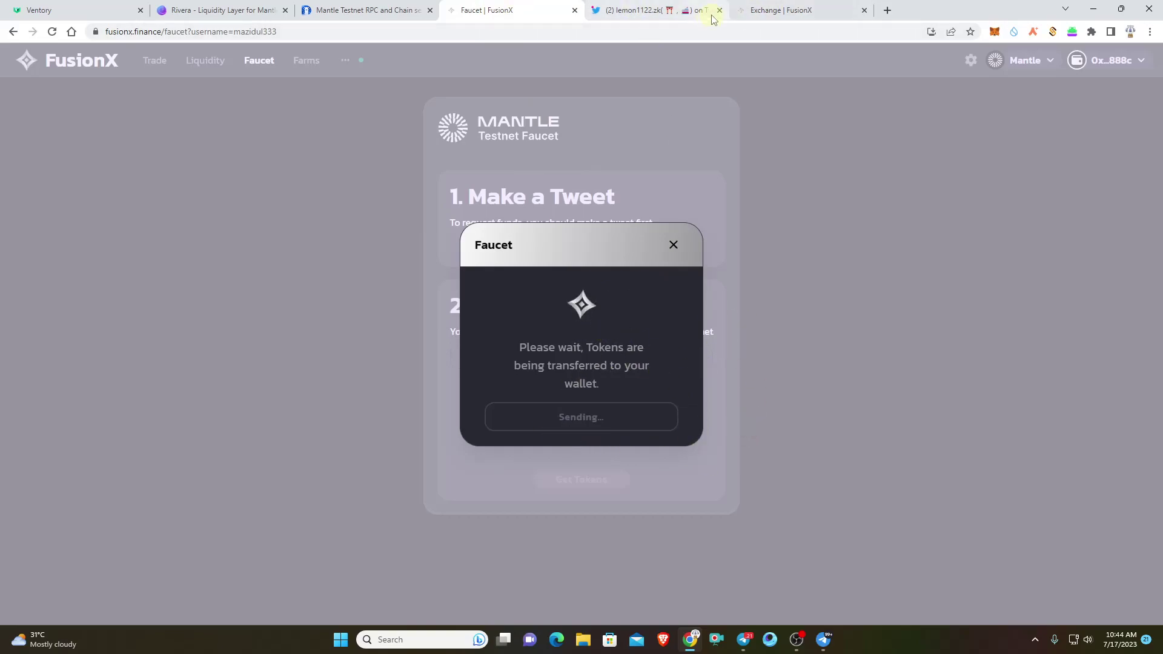
left_click(775, 9)
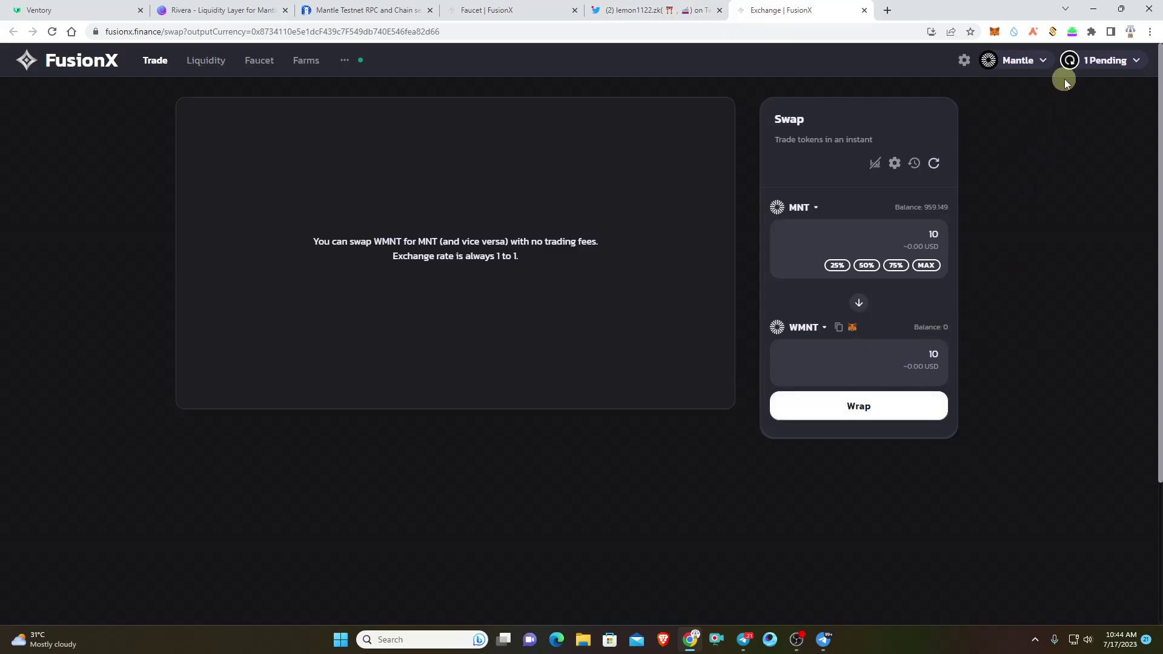
scroll(774, 457, "down", 3)
scroll(774, 457, "up", 3)
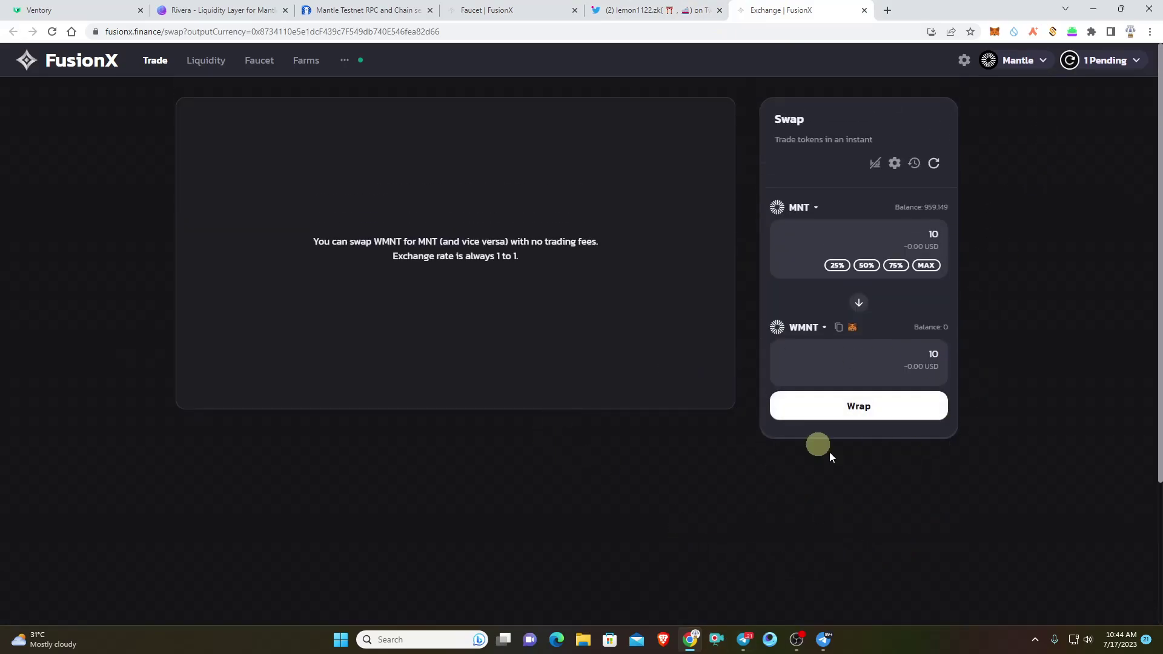
left_click(1089, 84)
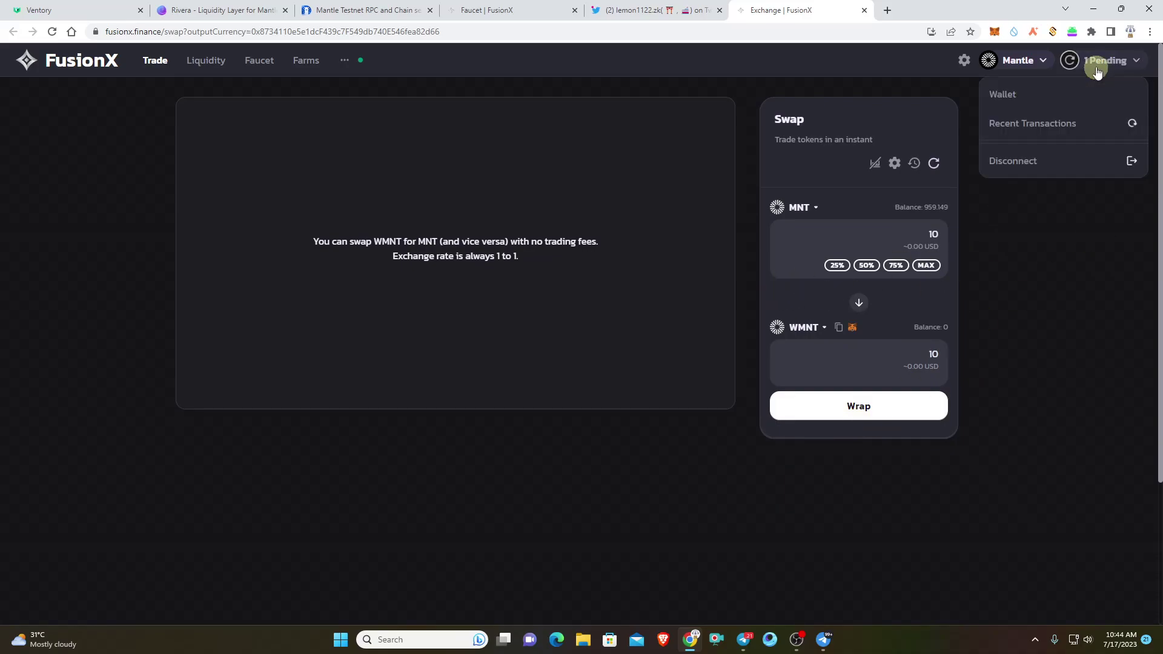
left_click(893, 328)
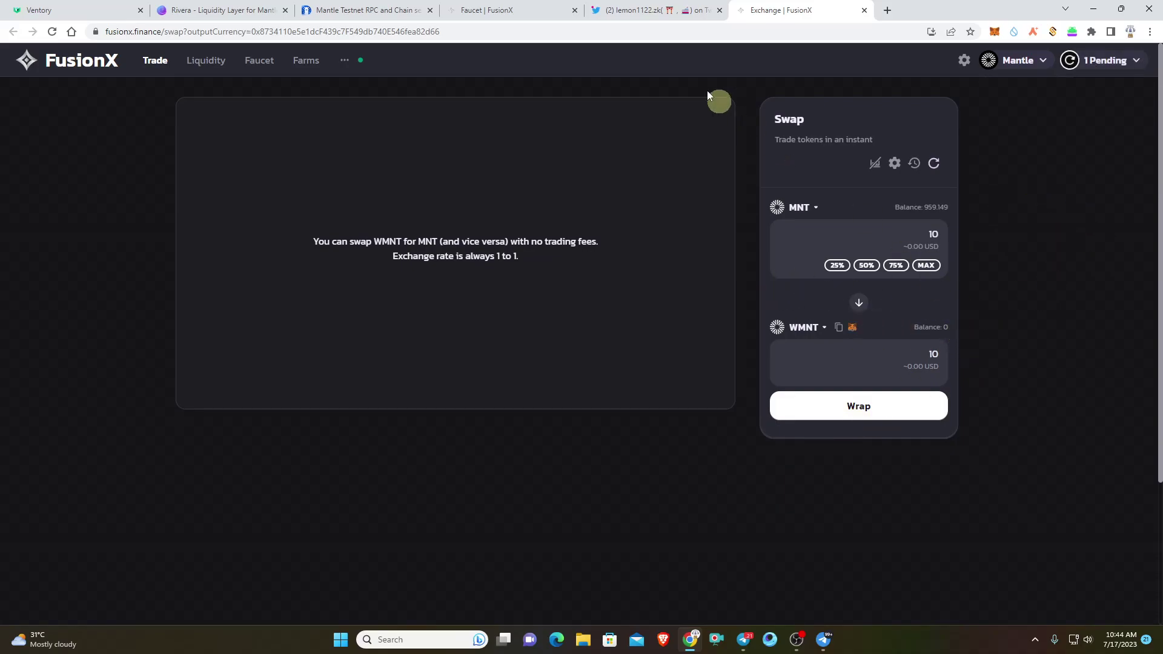
left_click(484, 9)
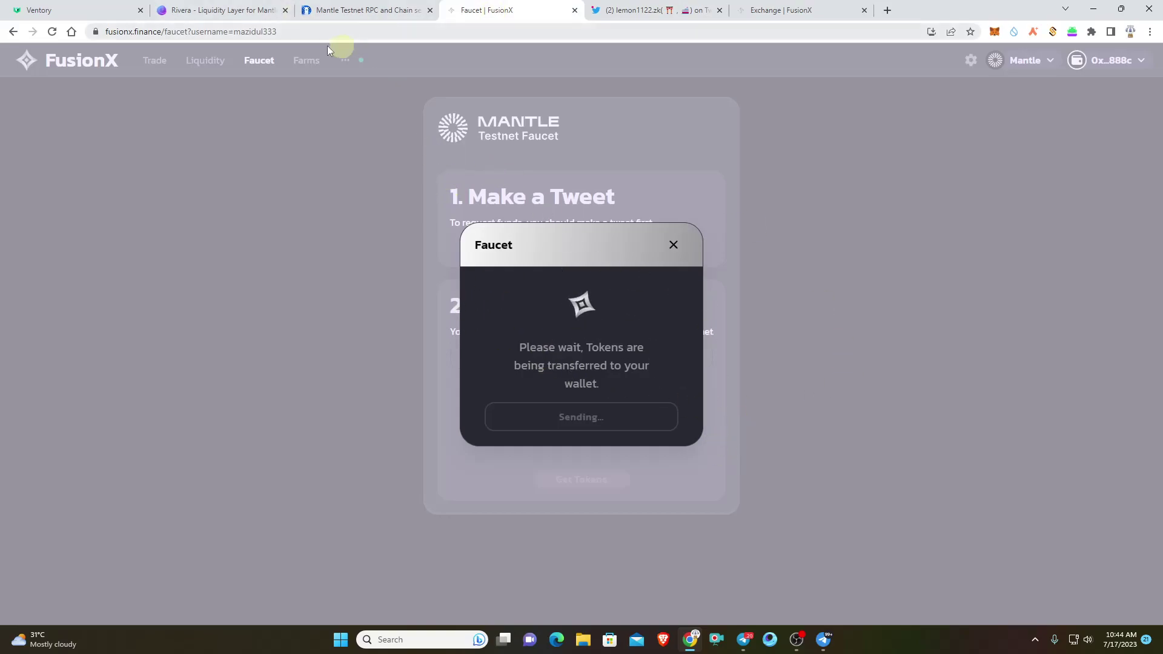
Open the Rivera post's Zealy link from Telegram to reach the Rivera Money questboard invite
left_click(743, 639)
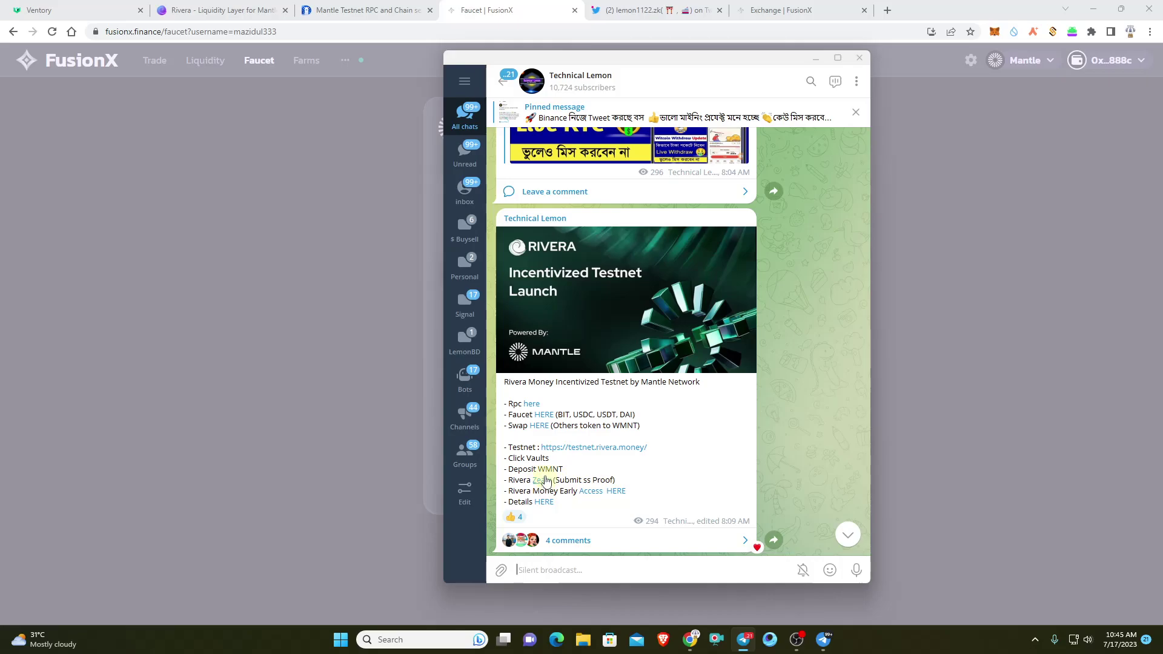
left_click(541, 481)
left_click(726, 370)
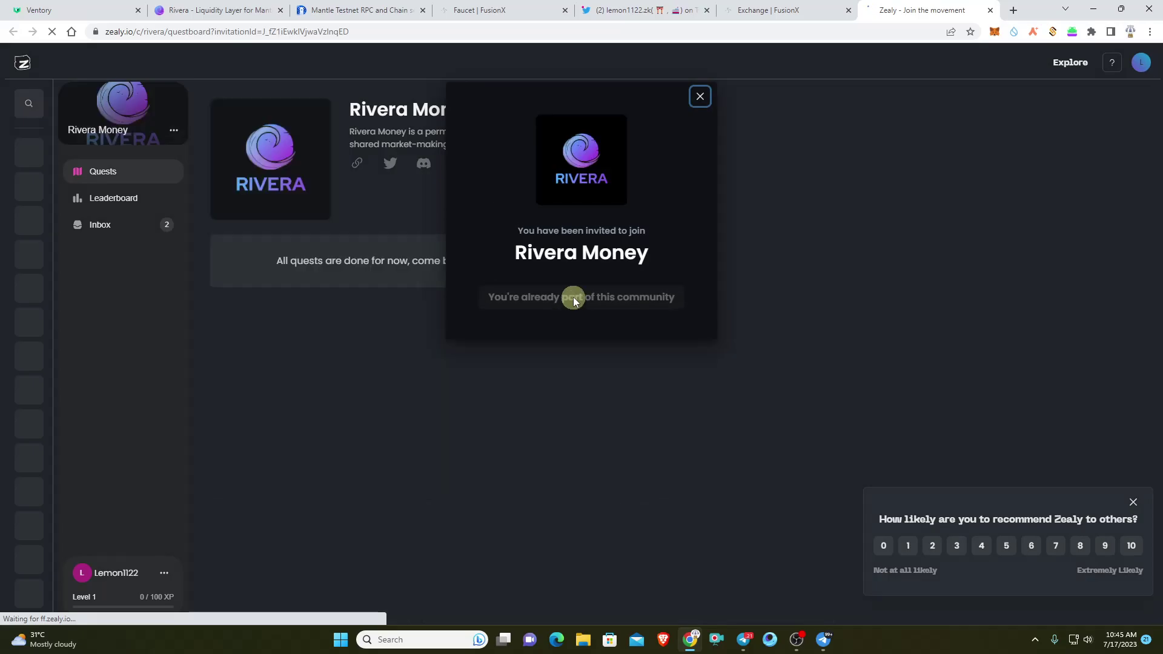
Follow Rivera Money on Twitter and claim the Follow on Twitter quest reward
left_click(697, 97)
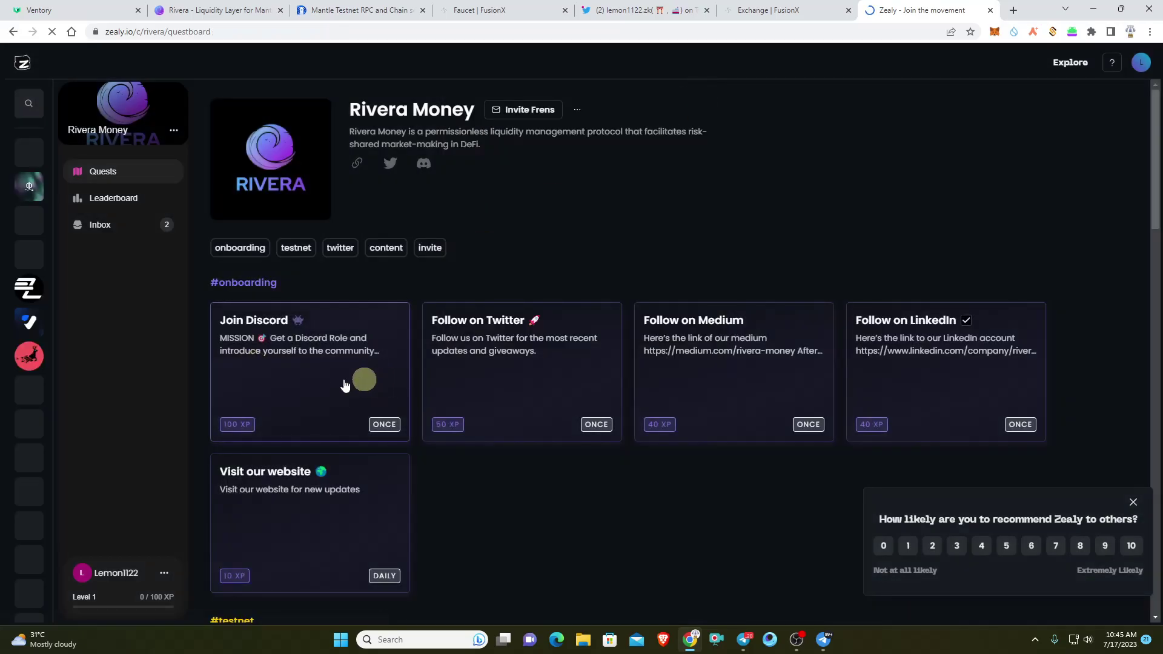
left_click(522, 386)
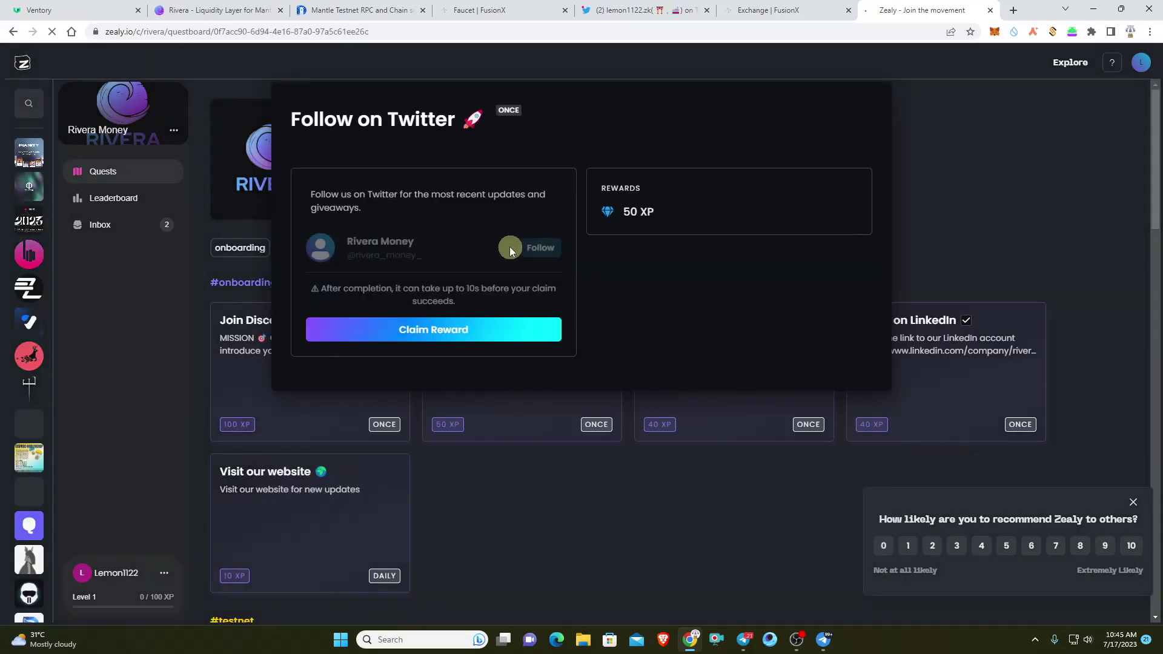
left_click(548, 249)
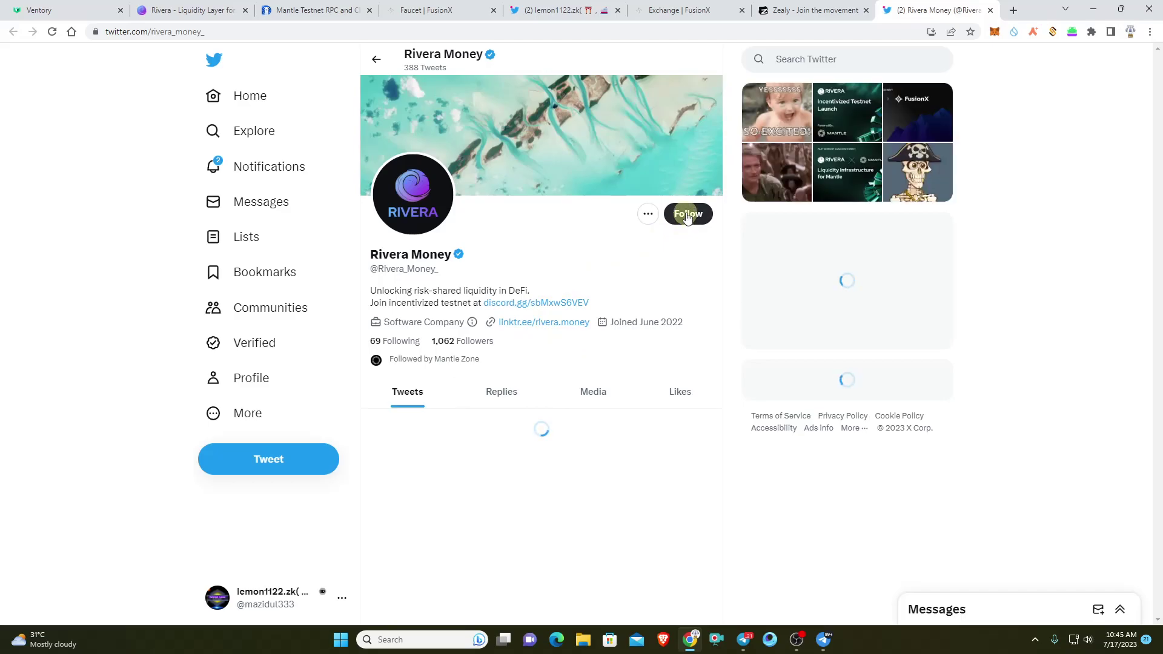
left_click(686, 215)
left_click(817, 10)
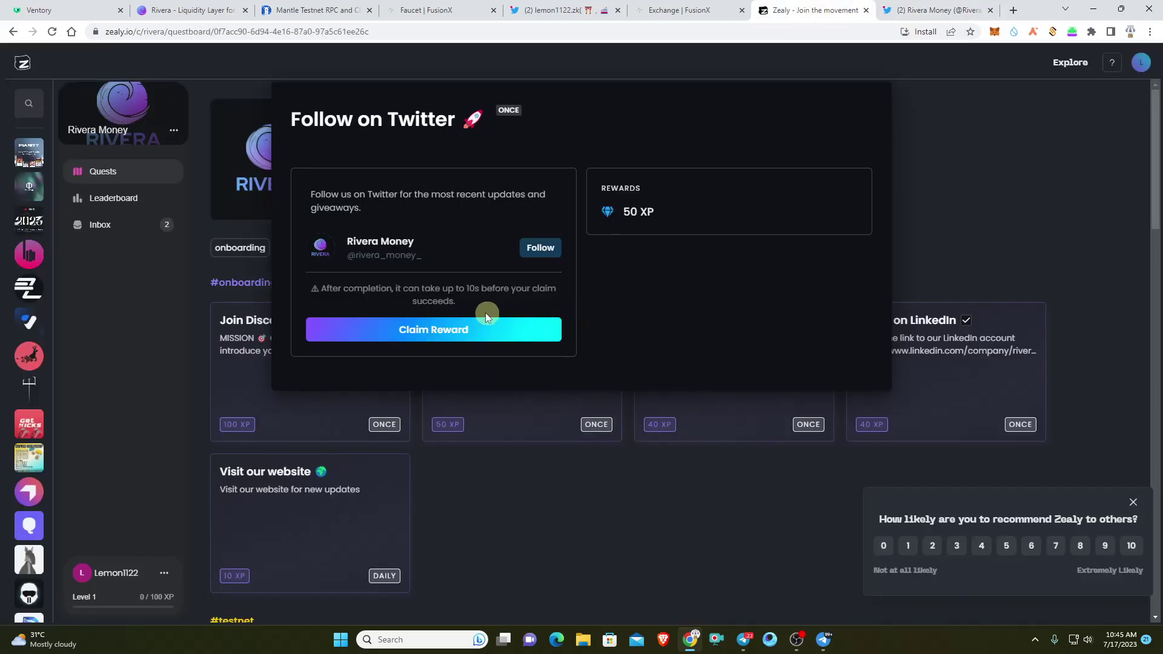
left_click(526, 499)
Open the 40 XP Follow on Medium quest on the questboard
scroll(518, 486, "down", 10)
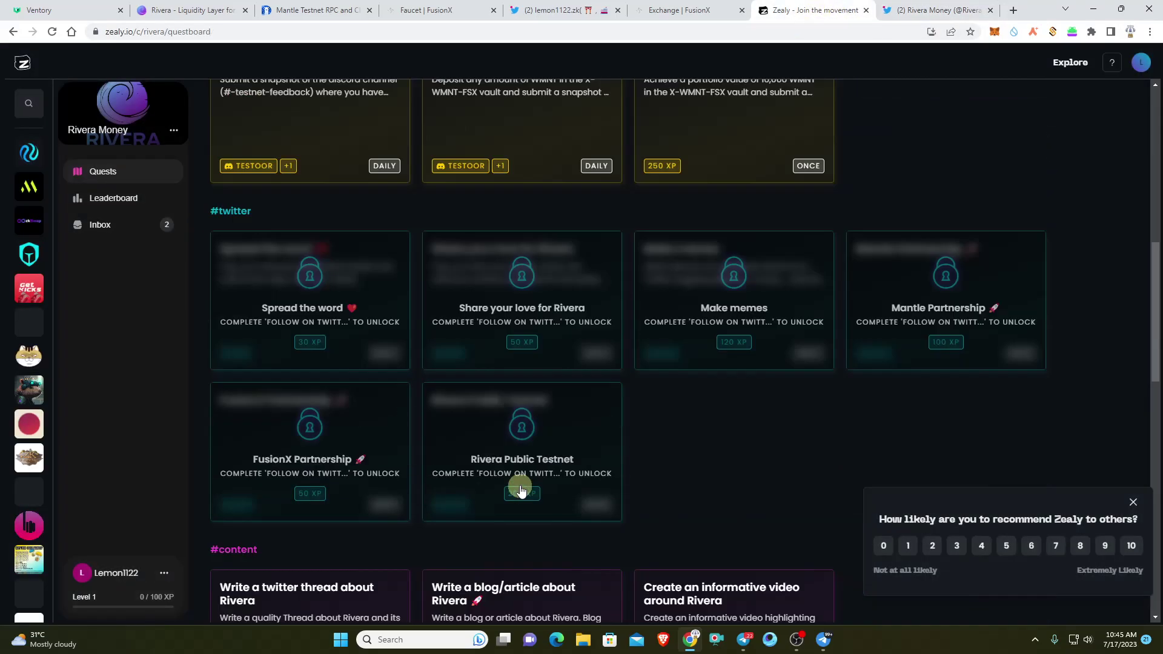
scroll(526, 481, "down", 5)
scroll(528, 479, "up", 10)
scroll(529, 480, "up", 10)
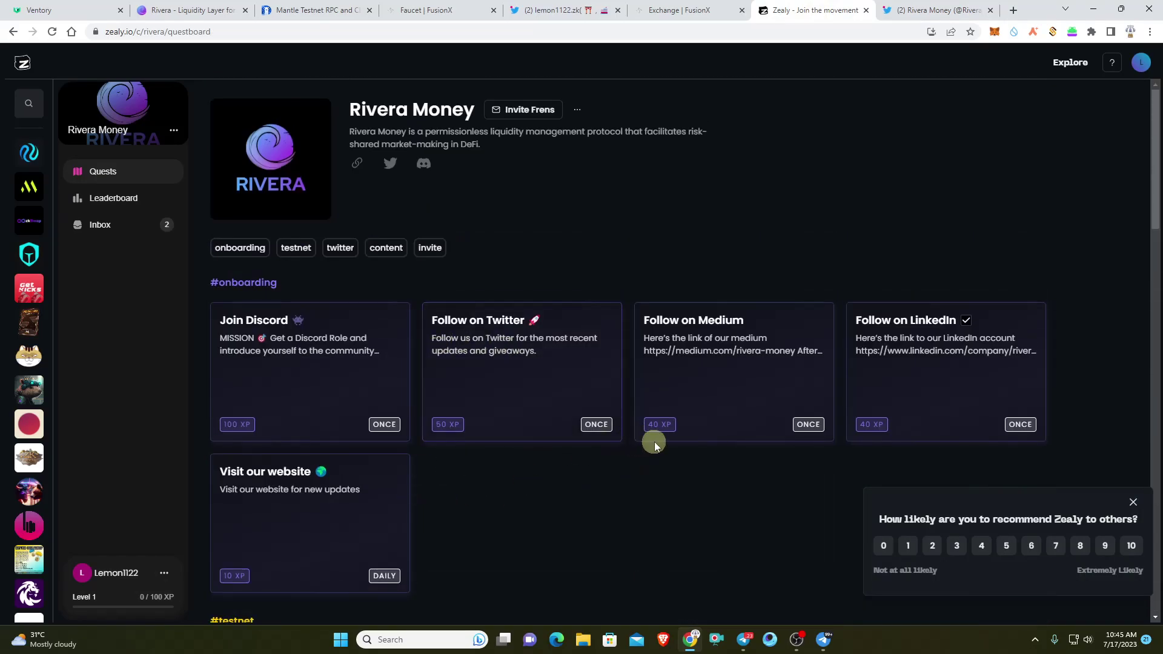
left_click(742, 406)
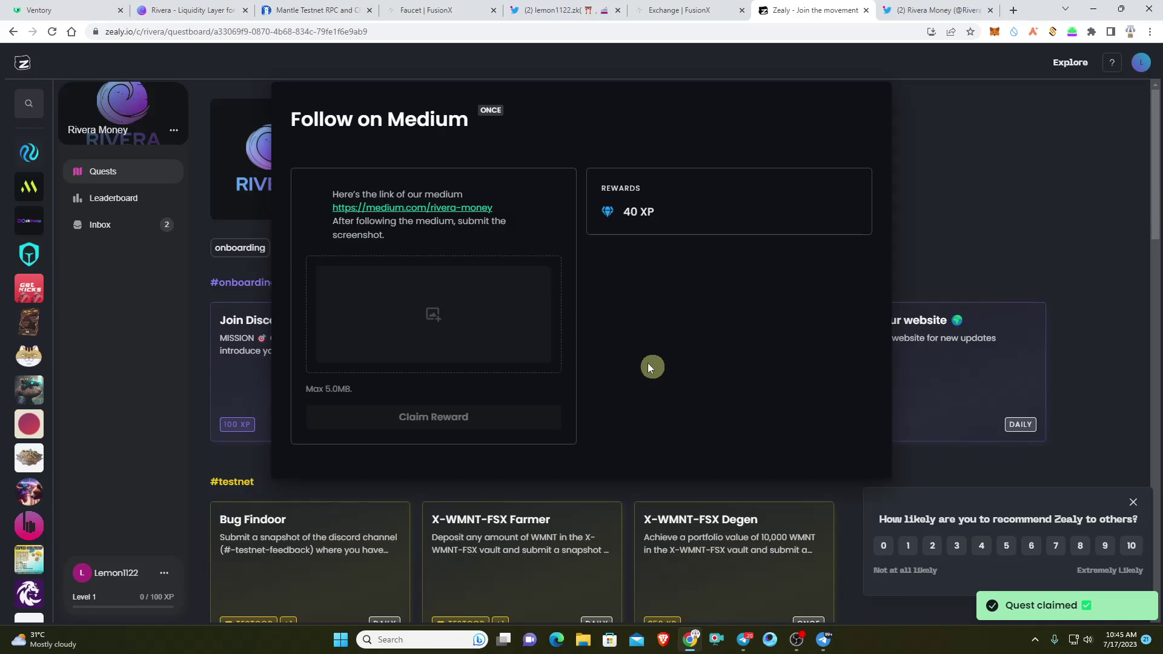
Follow the Rivera Money publication on Medium
left_click(428, 212)
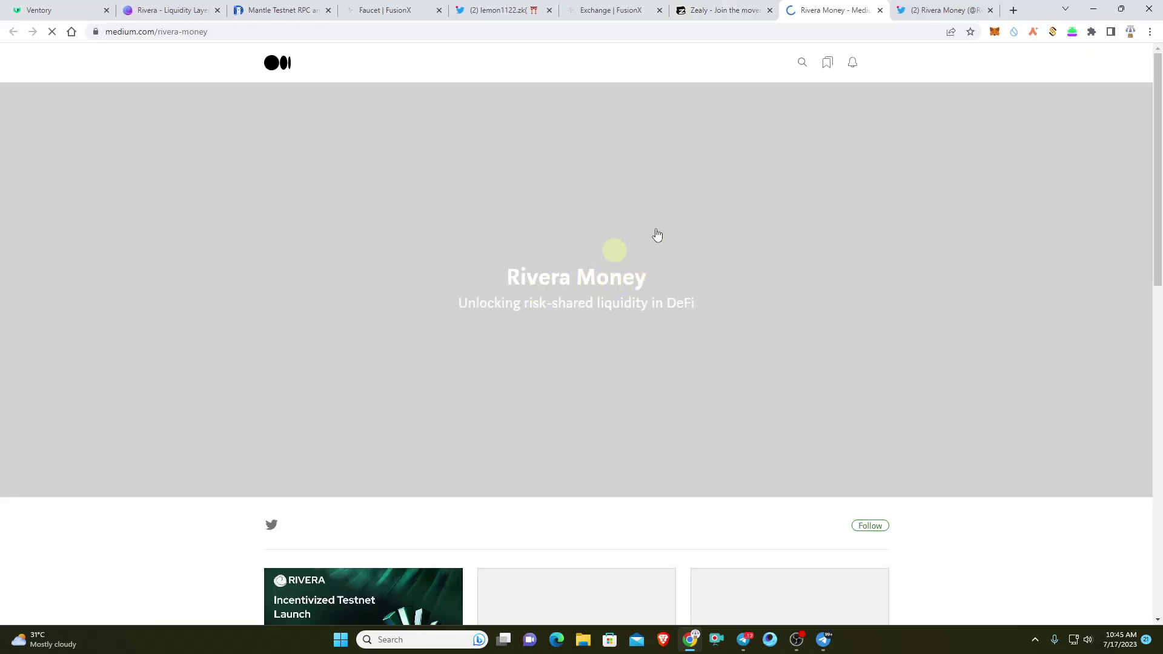
scroll(617, 297, "down", 3)
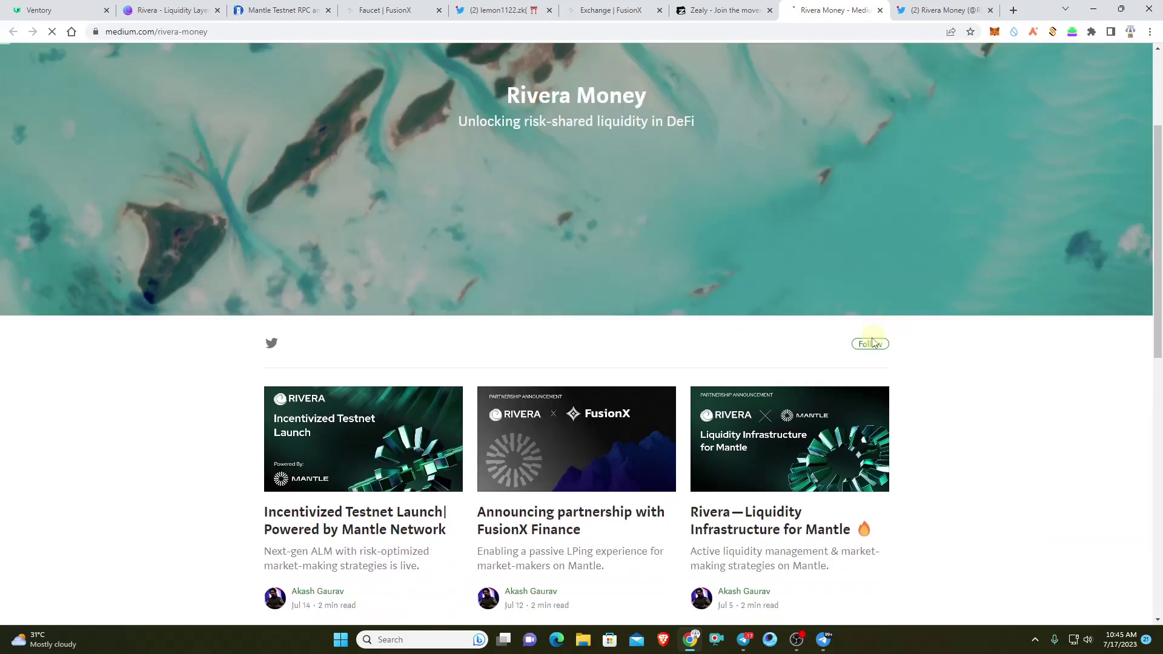
scroll(630, 303, "down", 4)
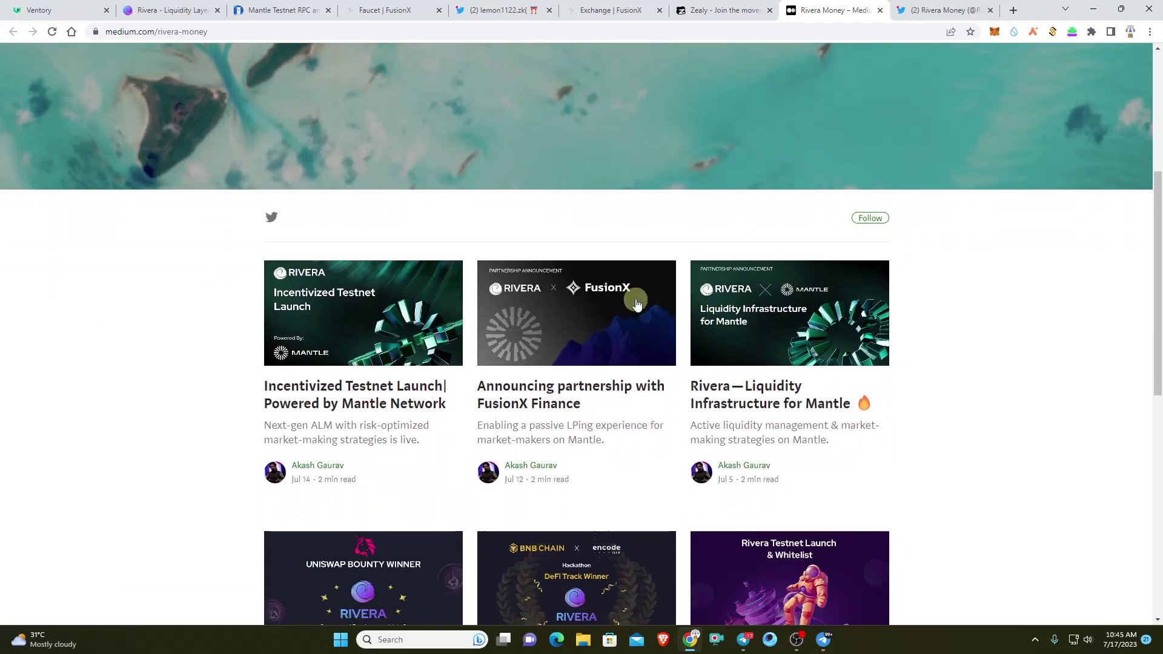
left_click(874, 102)
Capture and save a Lightshot screenshot of the followed Medium page
left_click(1036, 640)
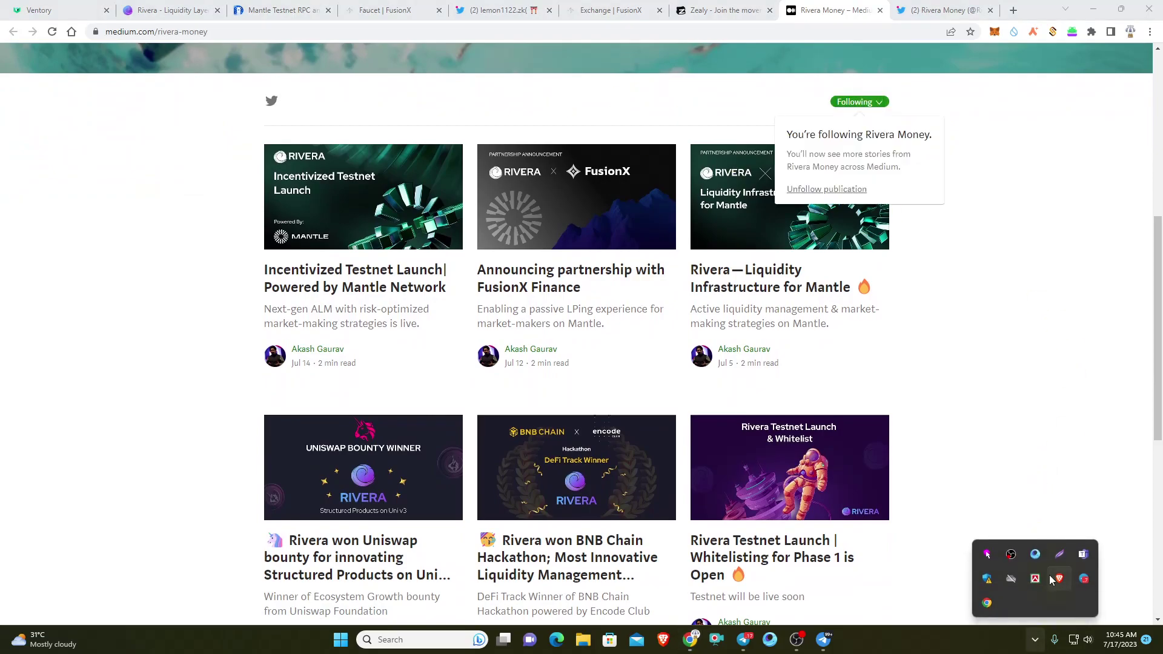
left_click(1059, 554)
left_click_drag(251, 65, 958, 613)
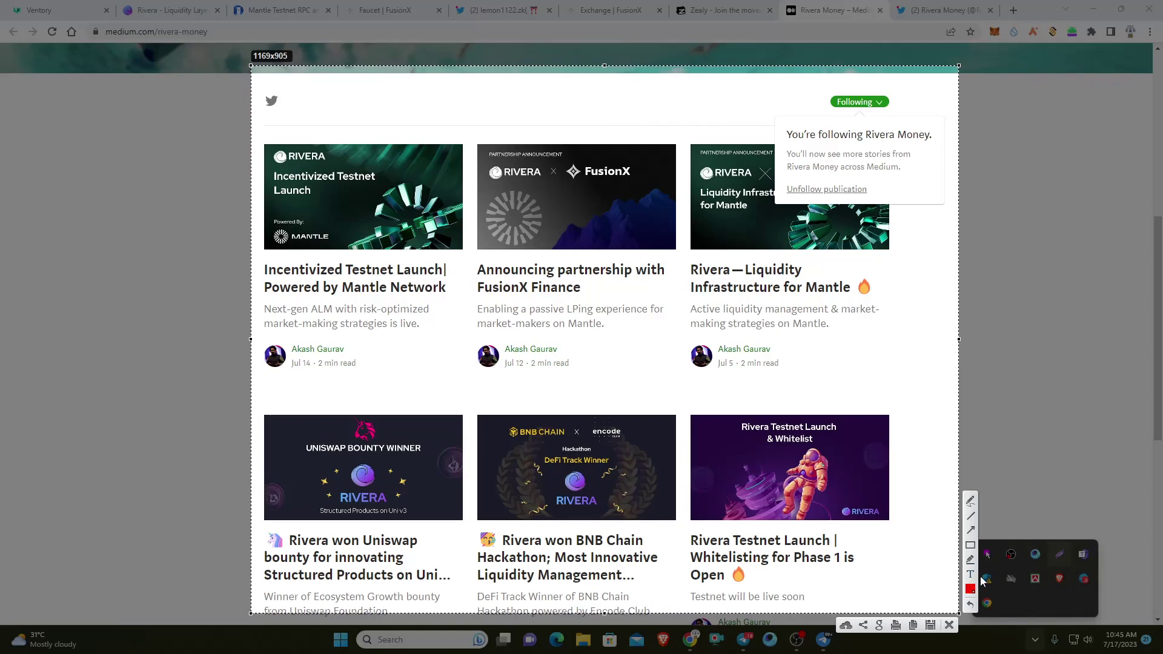
left_click(932, 623)
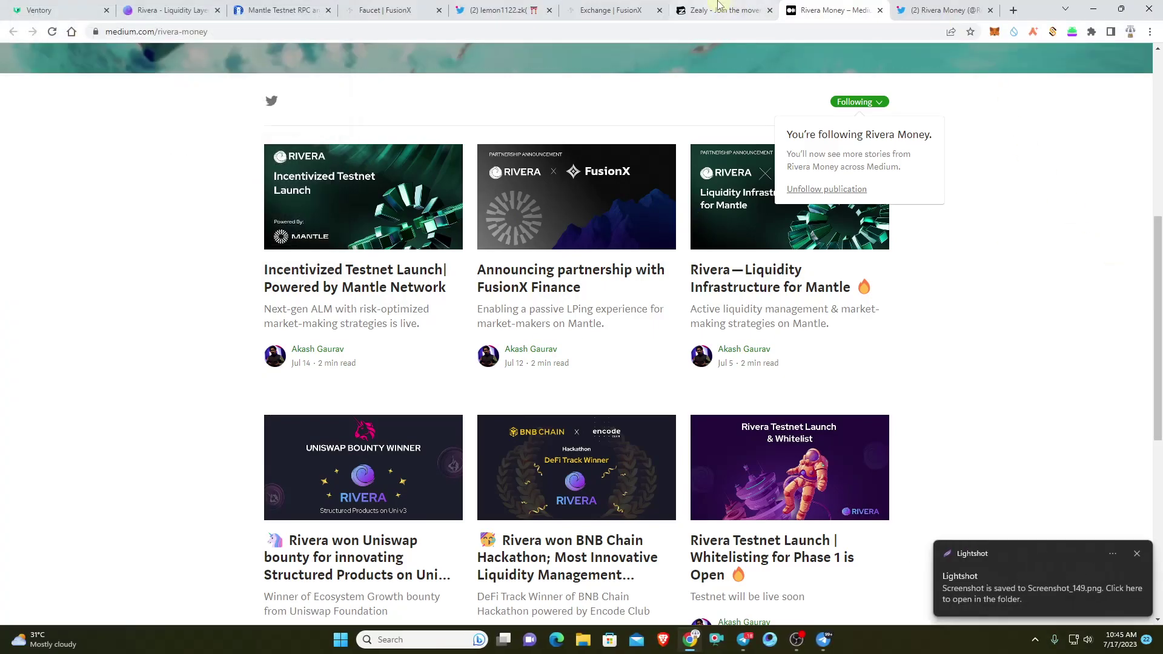
Upload Screenshot_149 as proof and claim the Follow on Medium quest reward
left_click(720, 10)
scroll(366, 183, "down", 10)
scroll(366, 183, "down", 4)
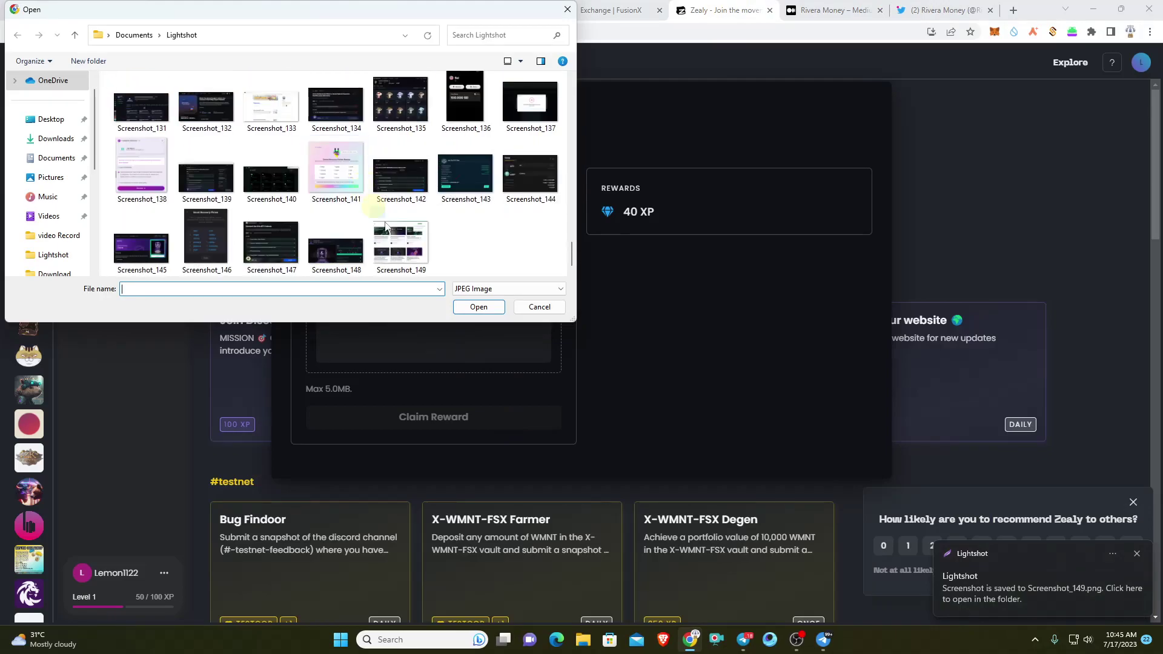
left_click(399, 242)
left_click(478, 307)
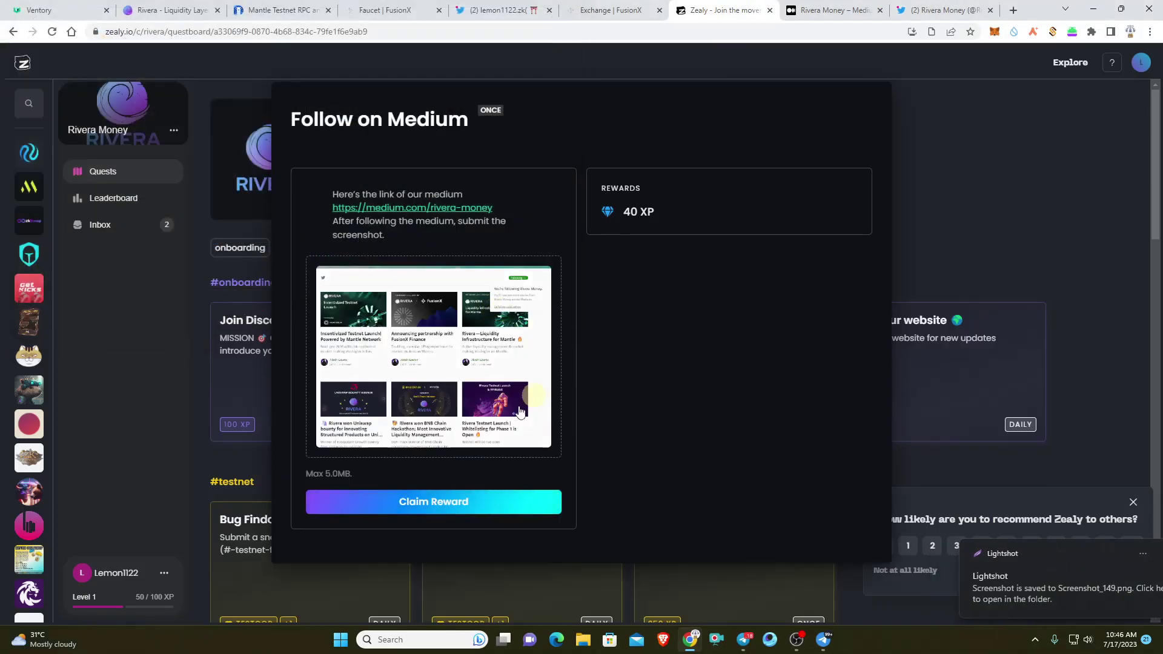
left_click(431, 501)
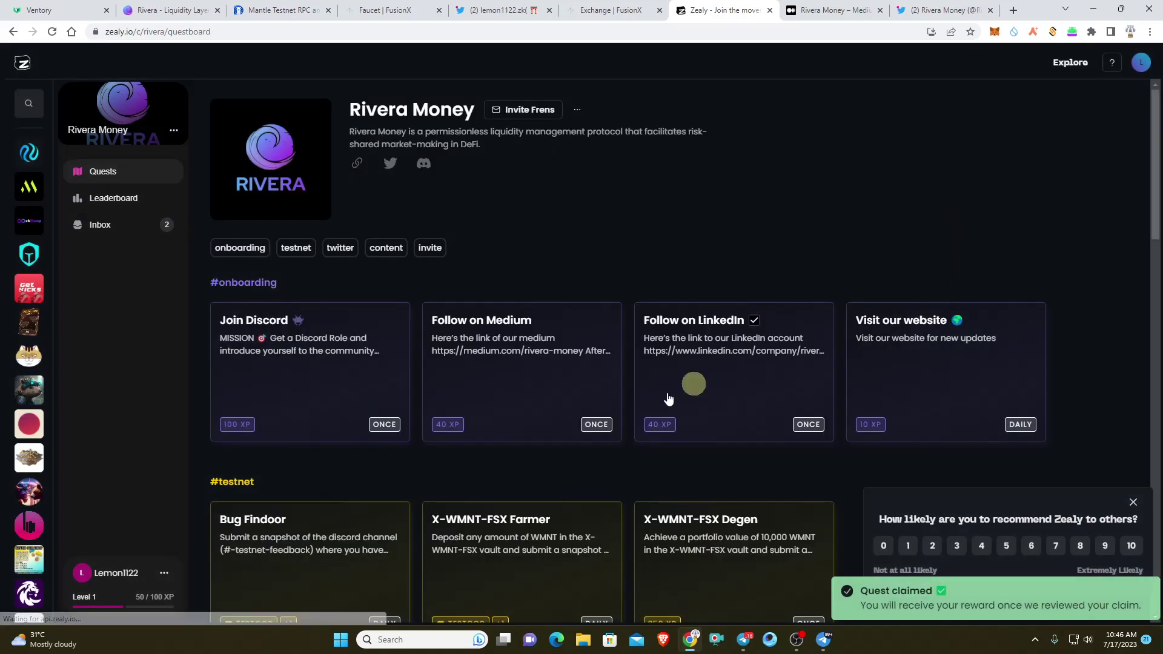
left_click(765, 392)
left_click(470, 213)
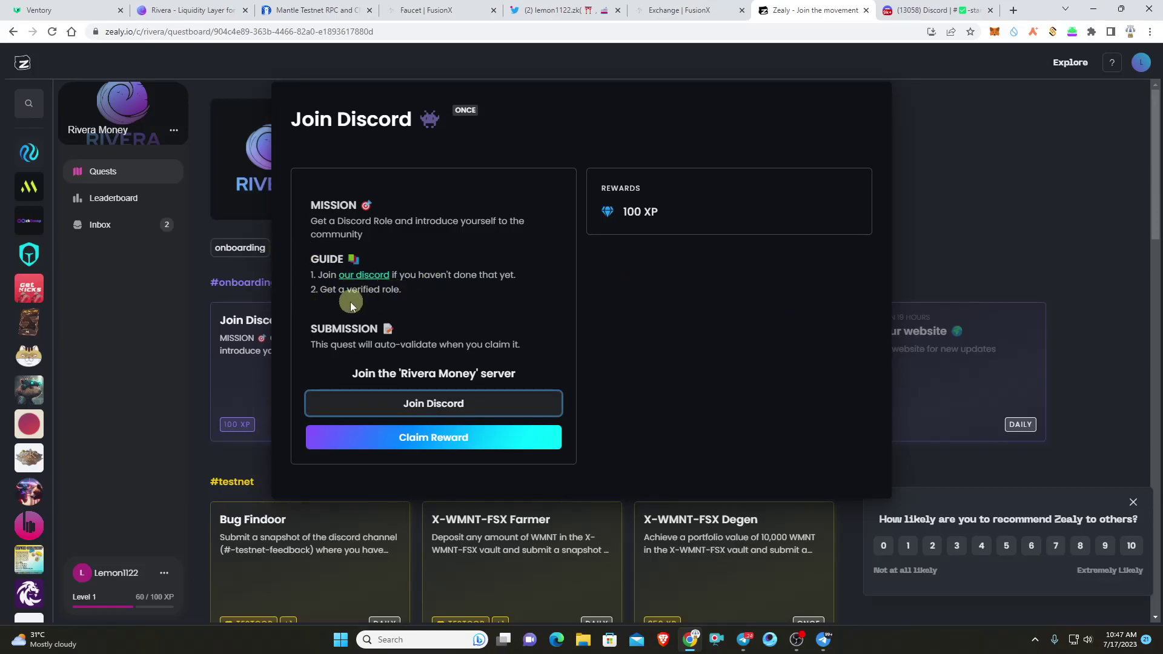
Request verification in Rivera Money's #start-here channel and open the Captcha.bot link
left_click(926, 10)
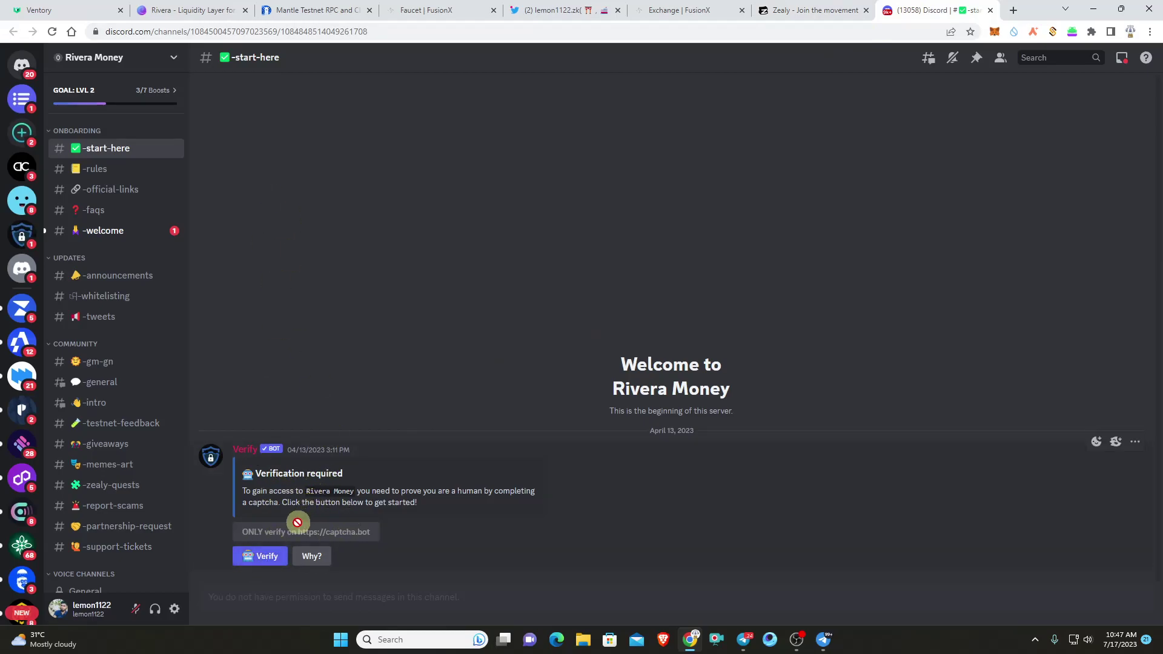
left_click(267, 556)
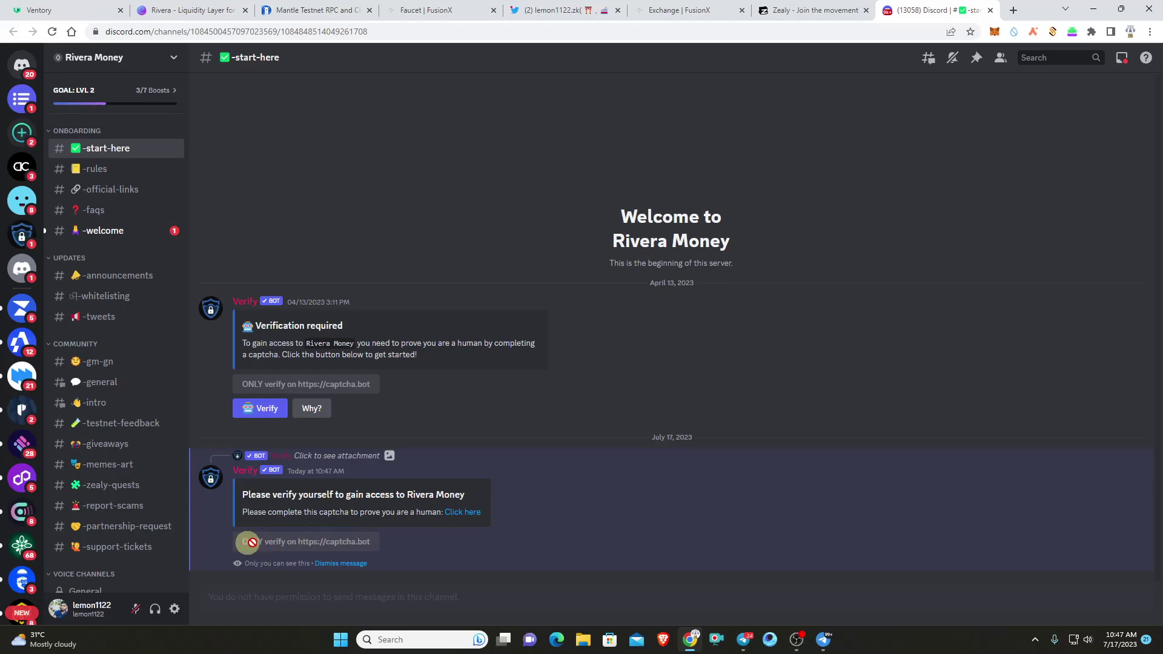
left_click(459, 514)
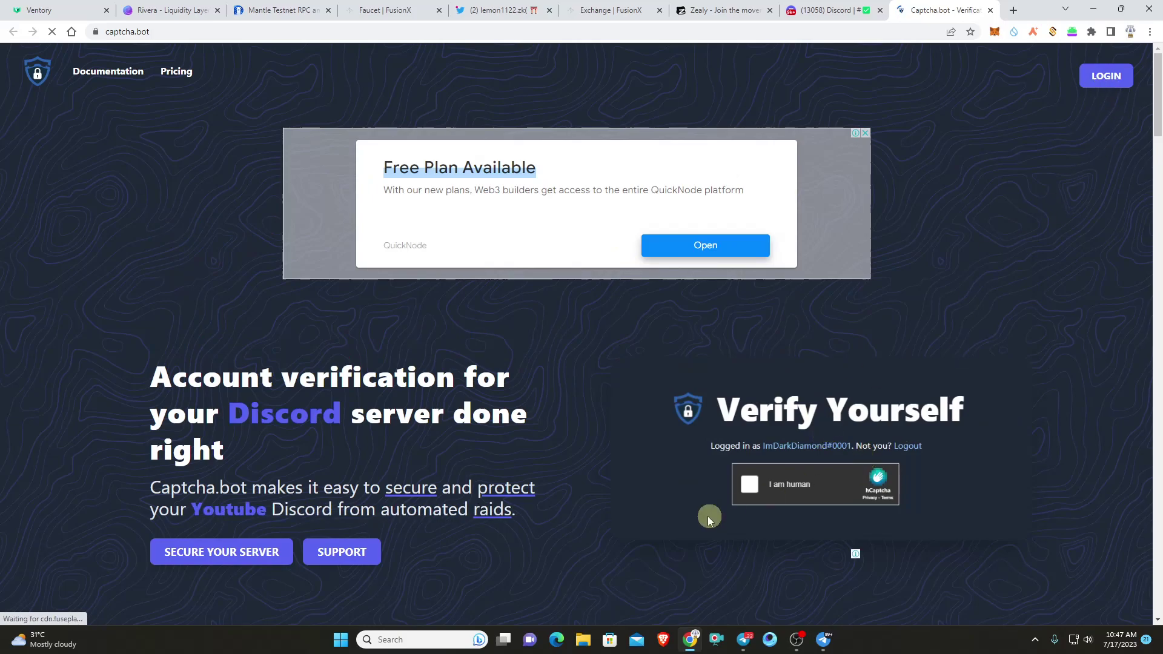
Log in to Captcha.bot with Discord and authorize it on the account
left_click(1106, 76)
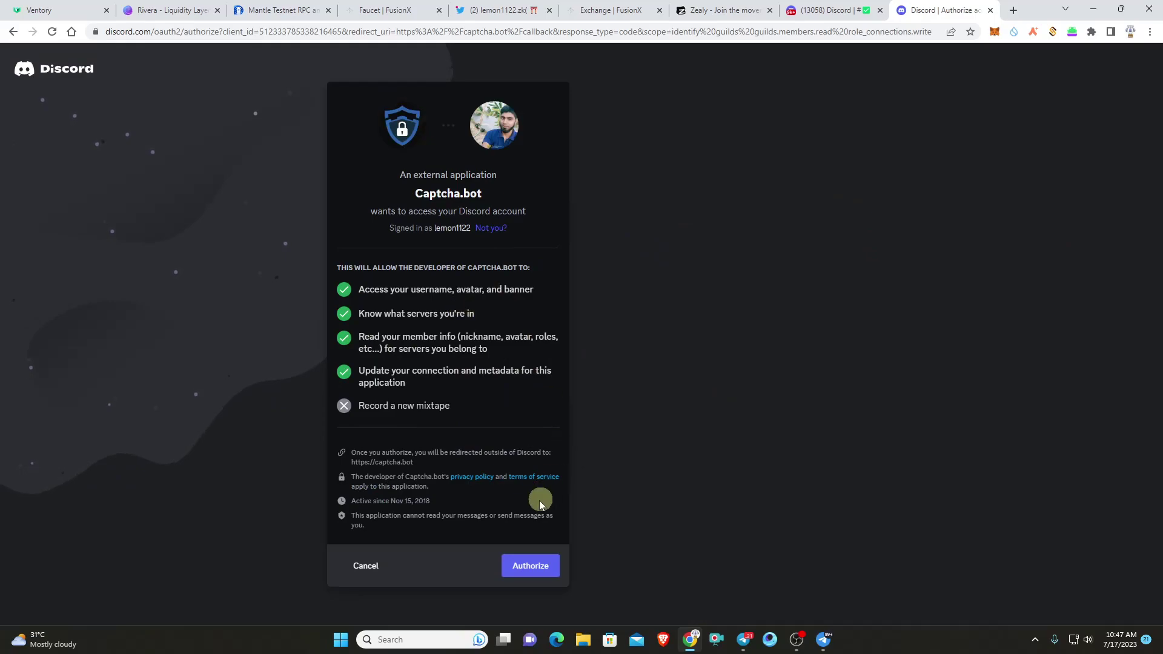
left_click(528, 564)
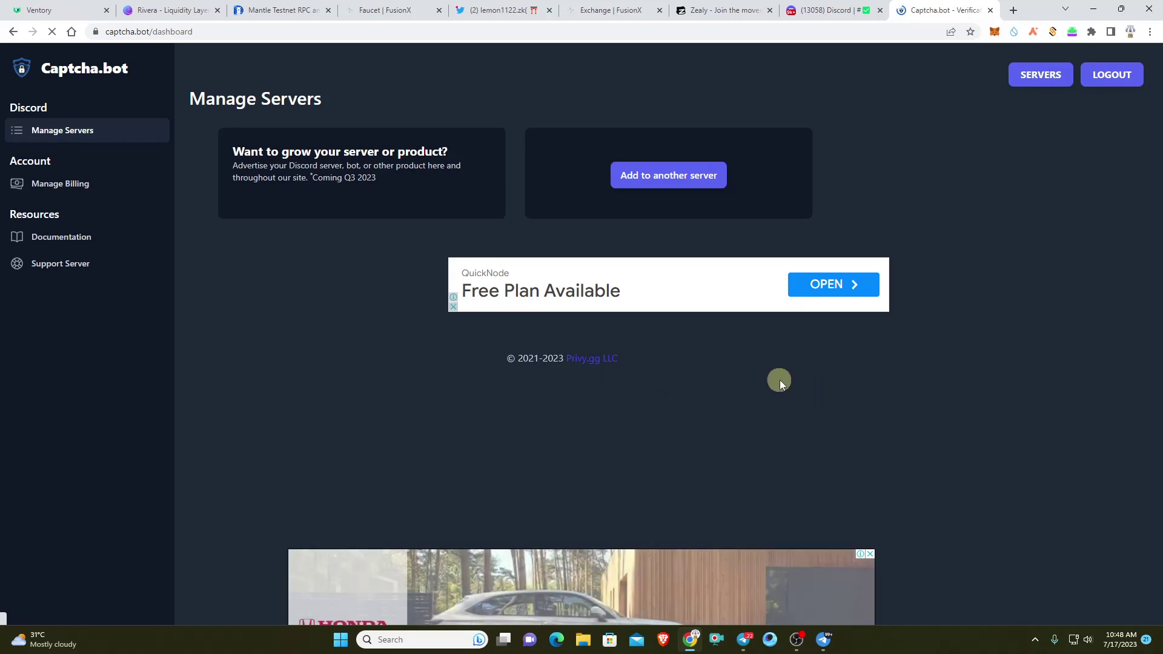
left_click(819, 11)
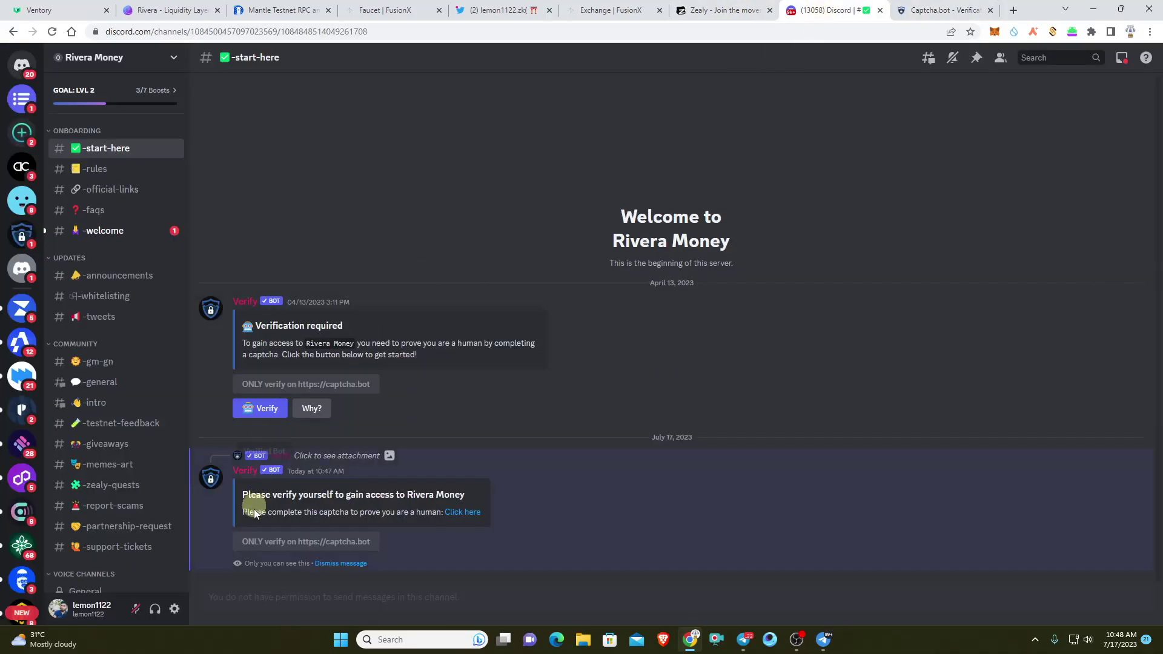
Reopen the verification link and pass the captcha check for the Rivera Money server
left_click(460, 513)
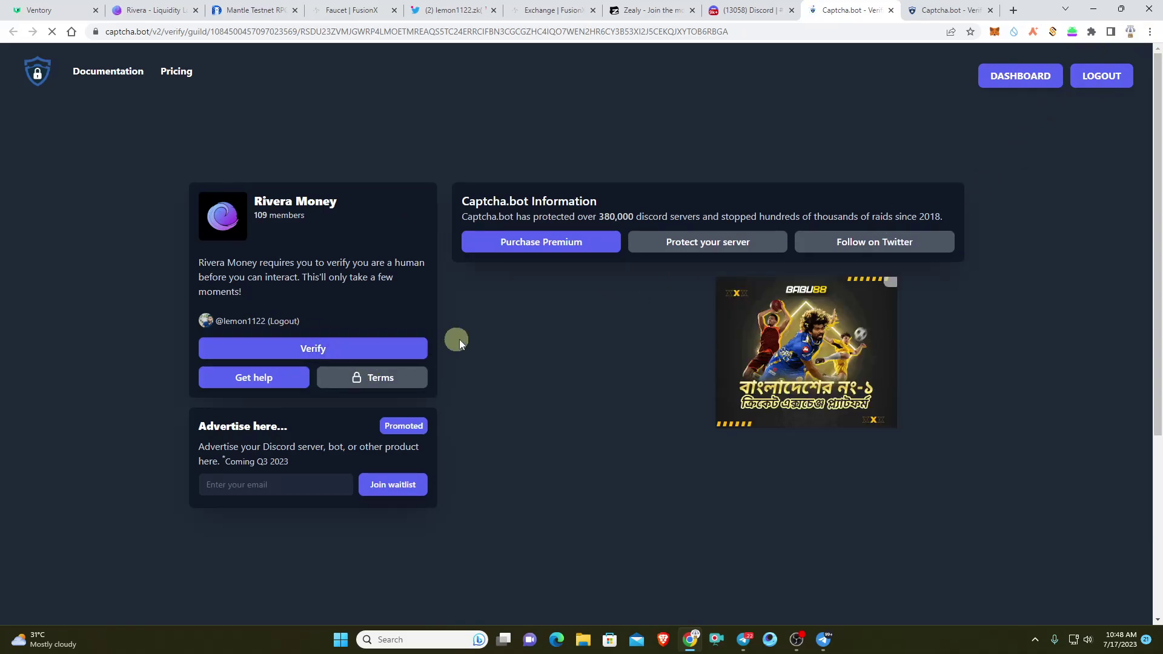
left_click(291, 348)
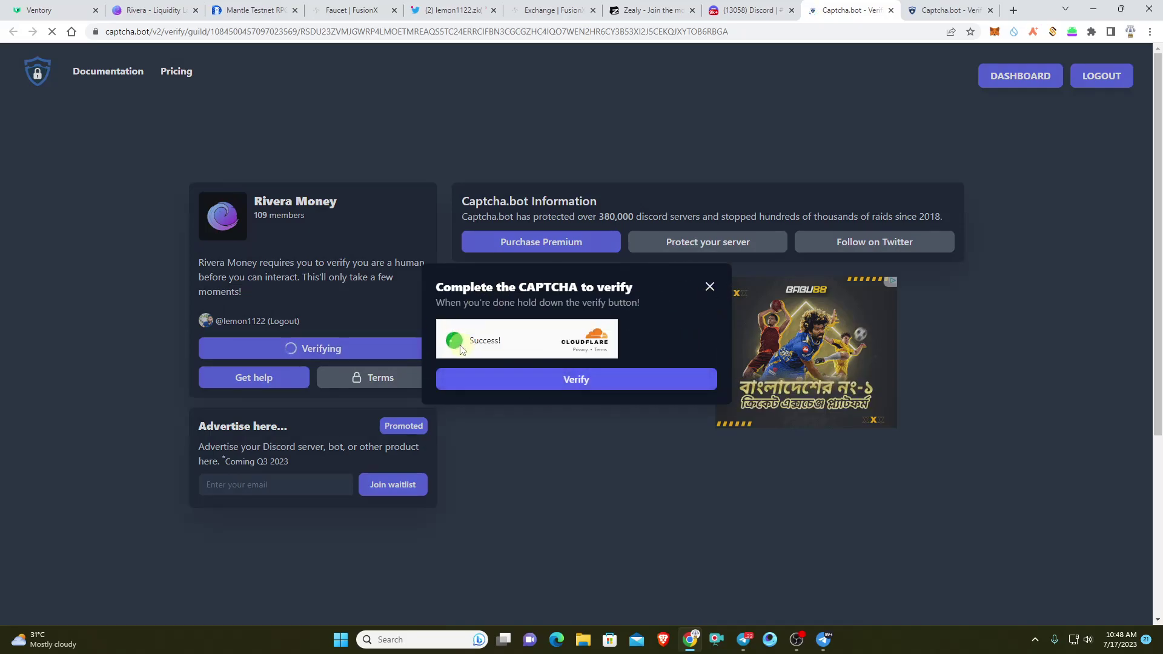
left_click(542, 379)
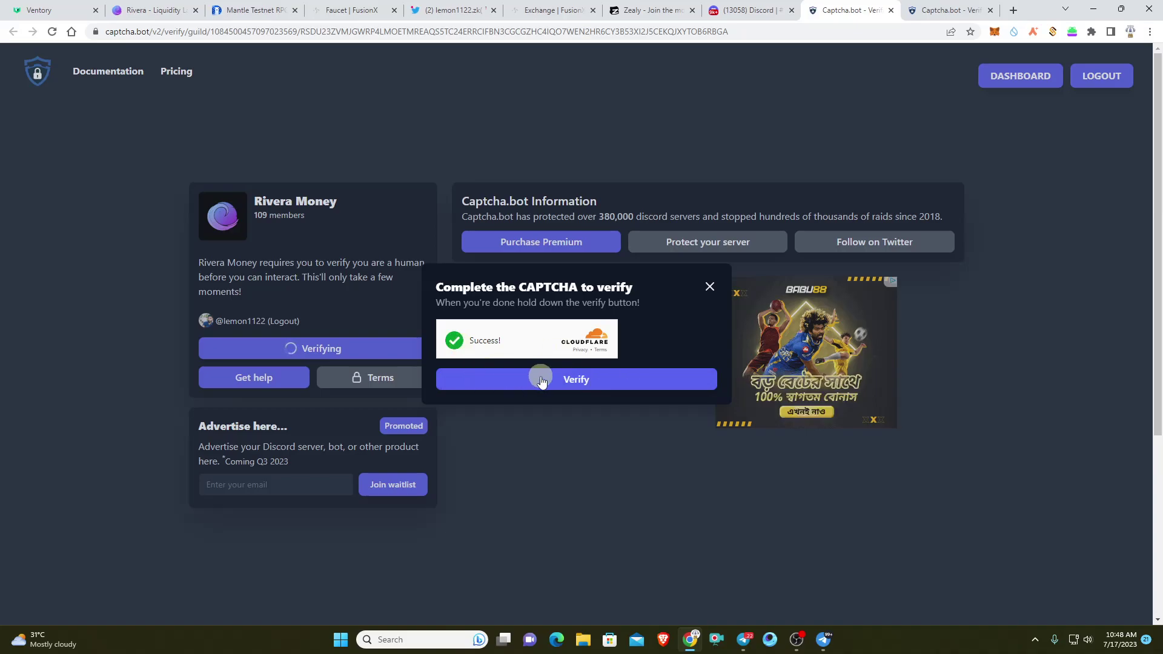
left_click(588, 392)
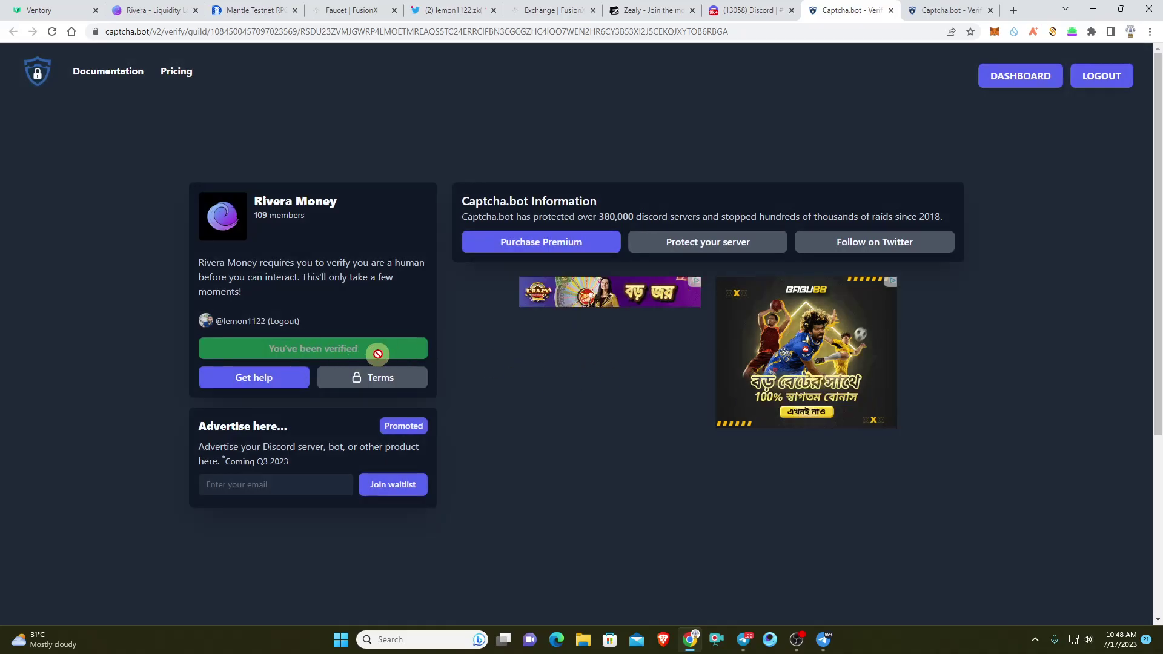
left_click(744, 10)
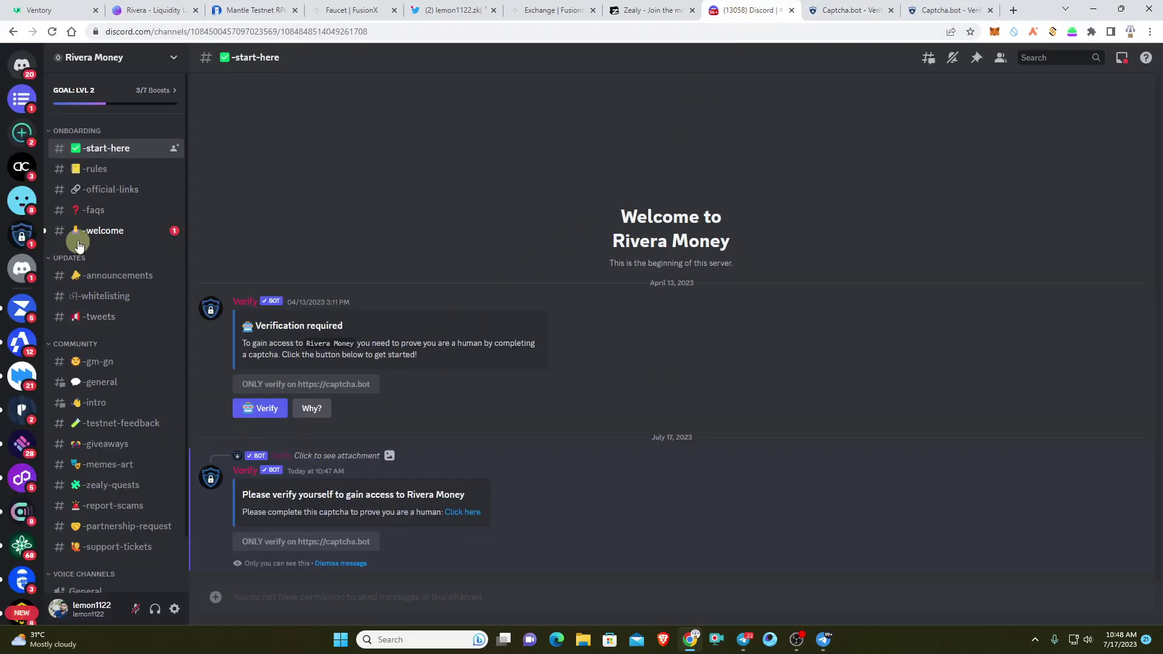
React with a thumbs-up to the Rivera Money server's -rules message
scroll(99, 363, "down", 1)
scroll(99, 495, "up", 1)
scroll(179, 466, "down", 1)
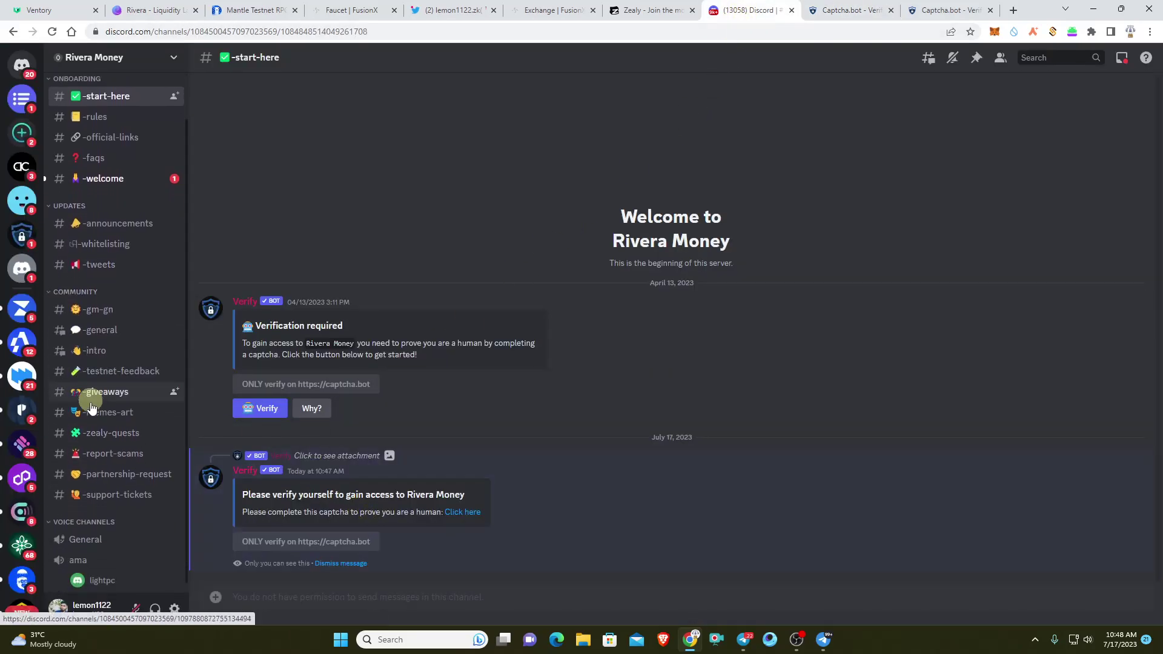
scroll(121, 424, "up", 1)
left_click(132, 169)
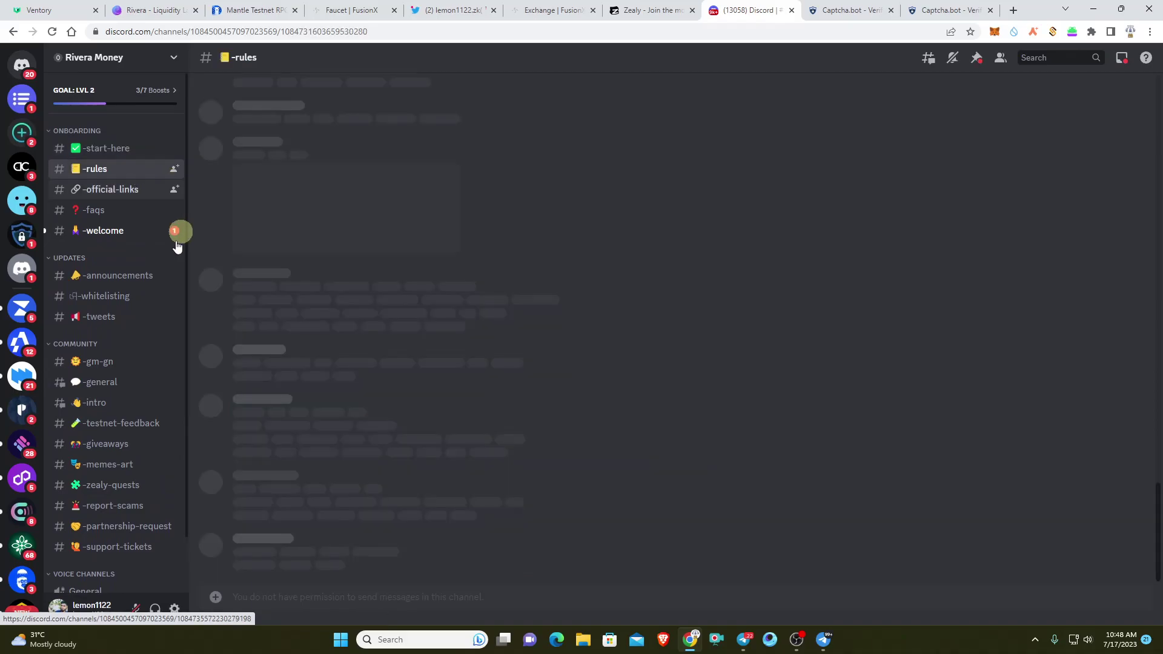
left_click(242, 531)
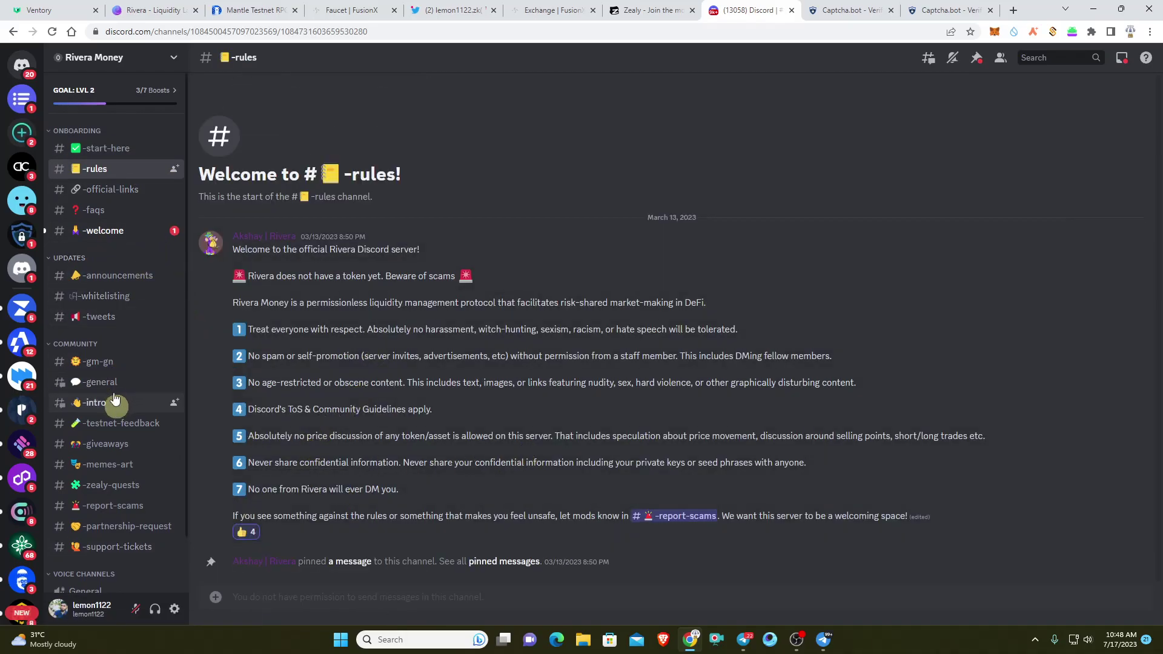
Post 'gm' in -gm-gn, then view your profile and the -general and -rules channels
left_click(108, 362)
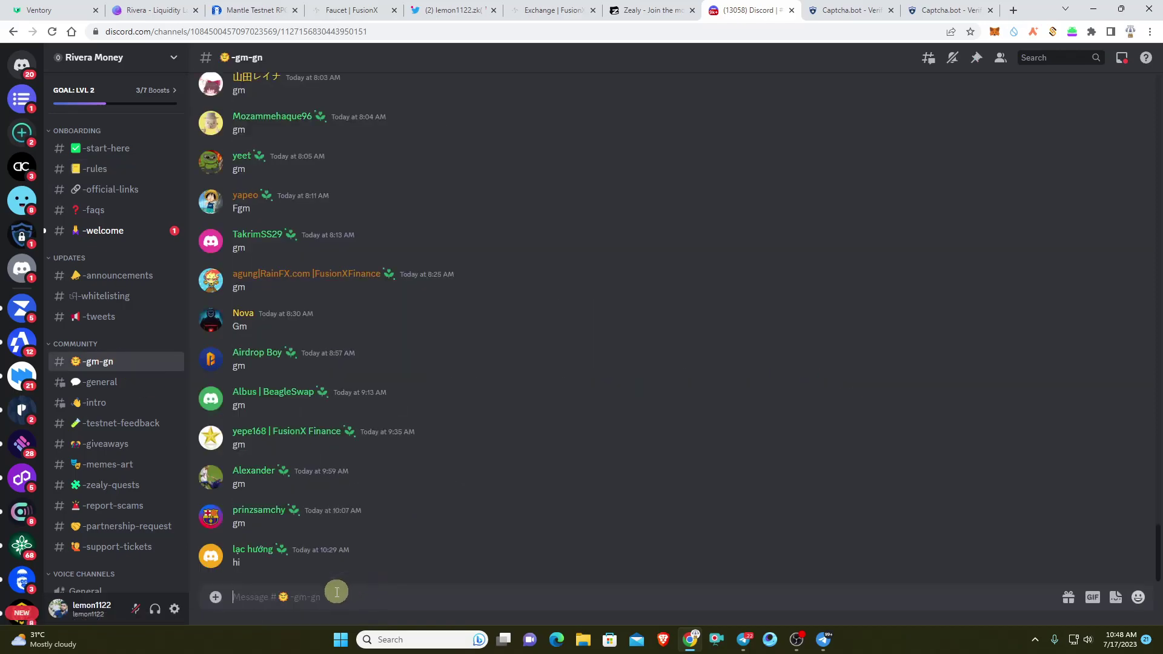
type("gm")
key("Return")
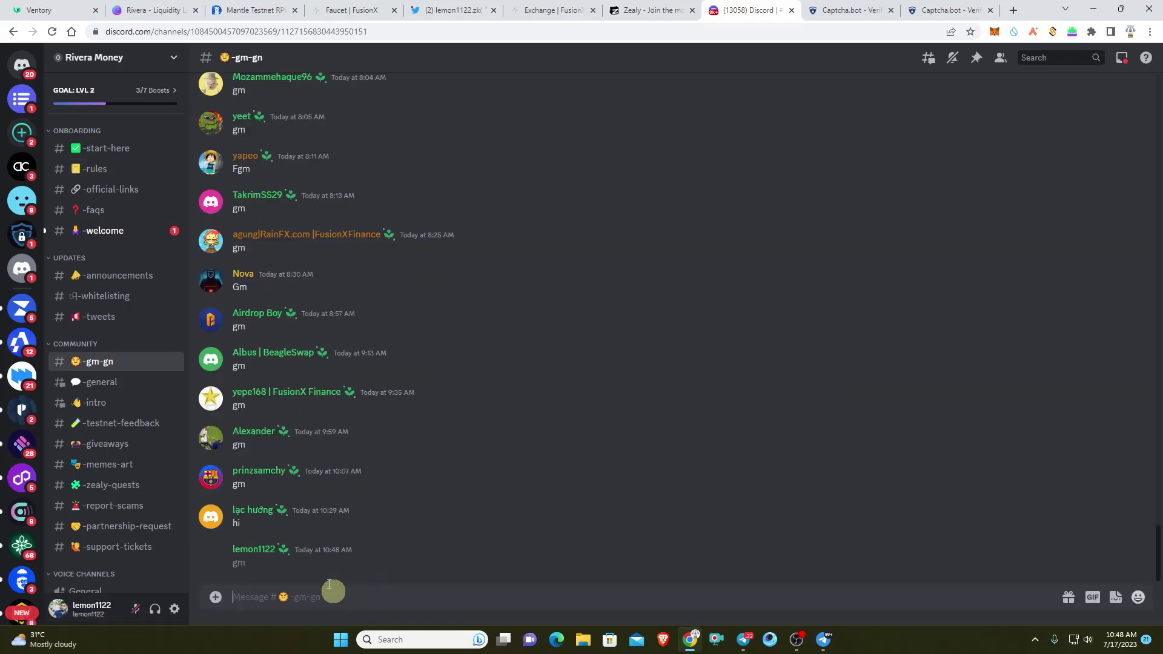
left_click(254, 549)
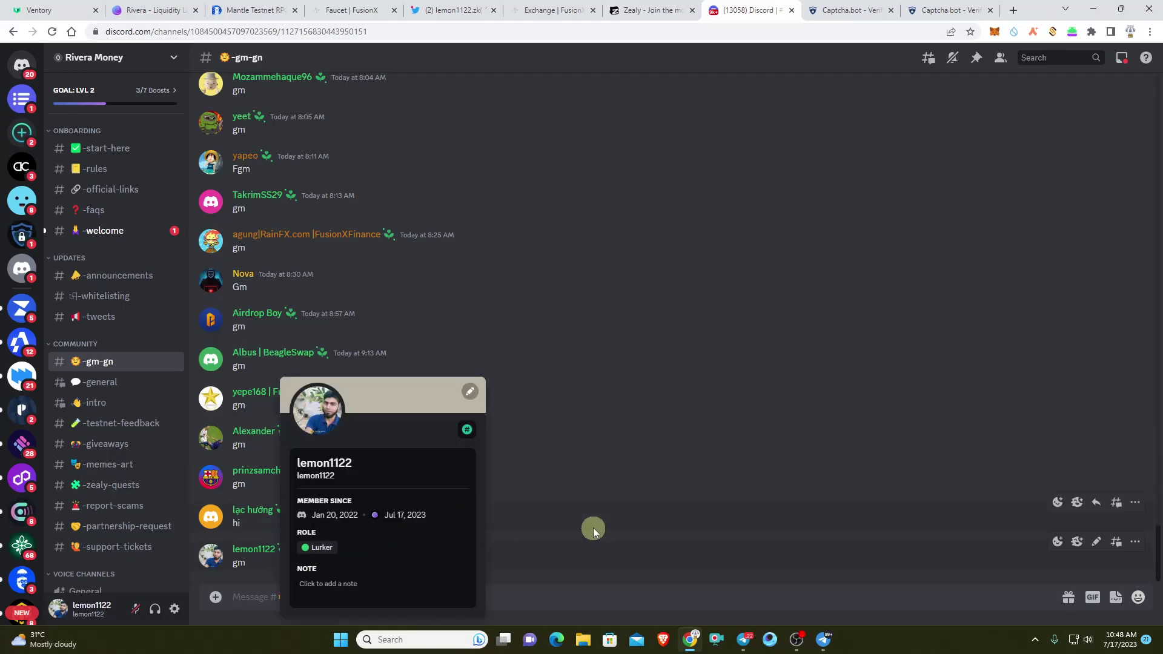
left_click(115, 383)
left_click(117, 182)
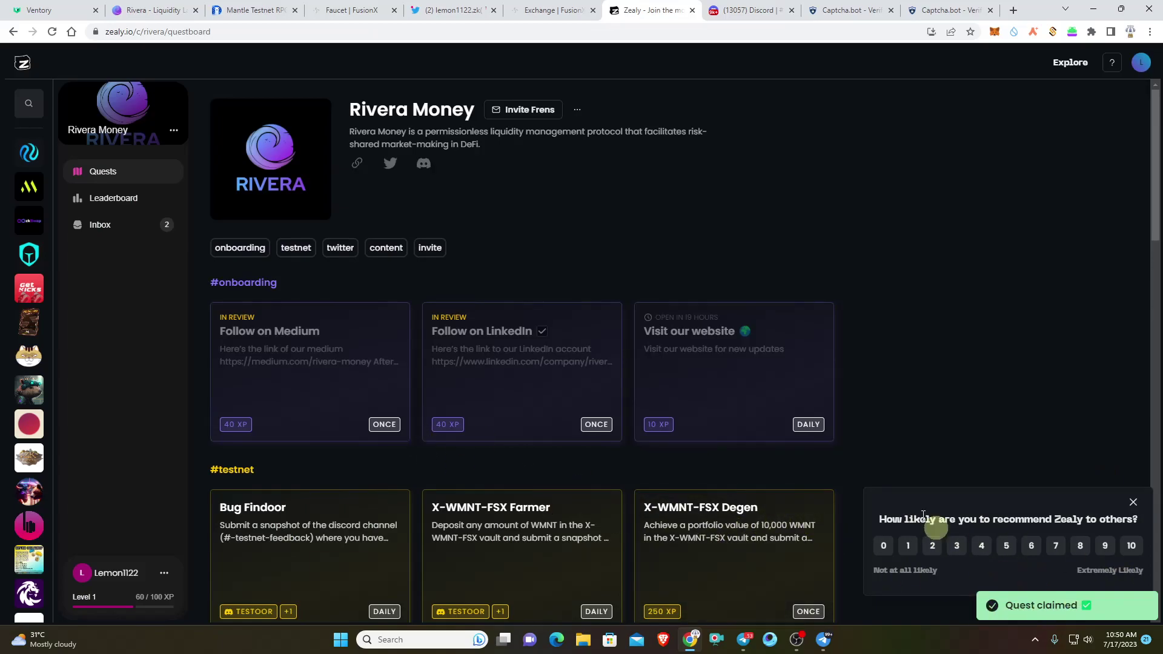
Dismiss the recommendation survey popup on the Zealy quest board
scroll(752, 483, "down", 3)
scroll(738, 464, "up", 1)
scroll(738, 464, "up", 3)
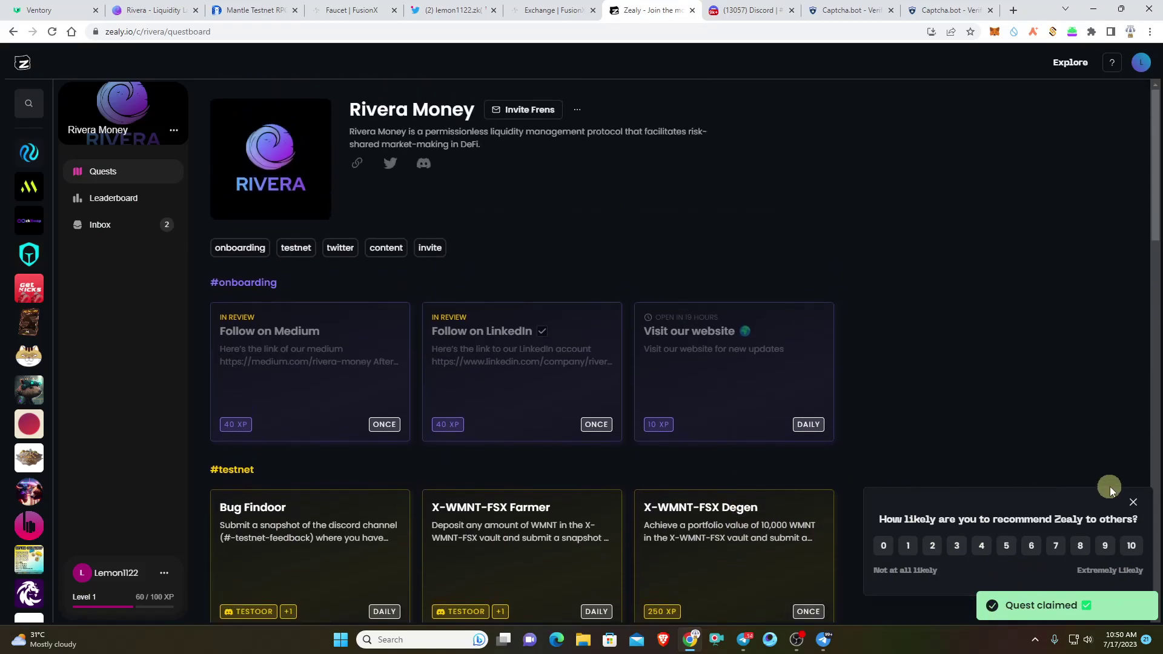
left_click(1130, 503)
scroll(800, 447, "down", 3)
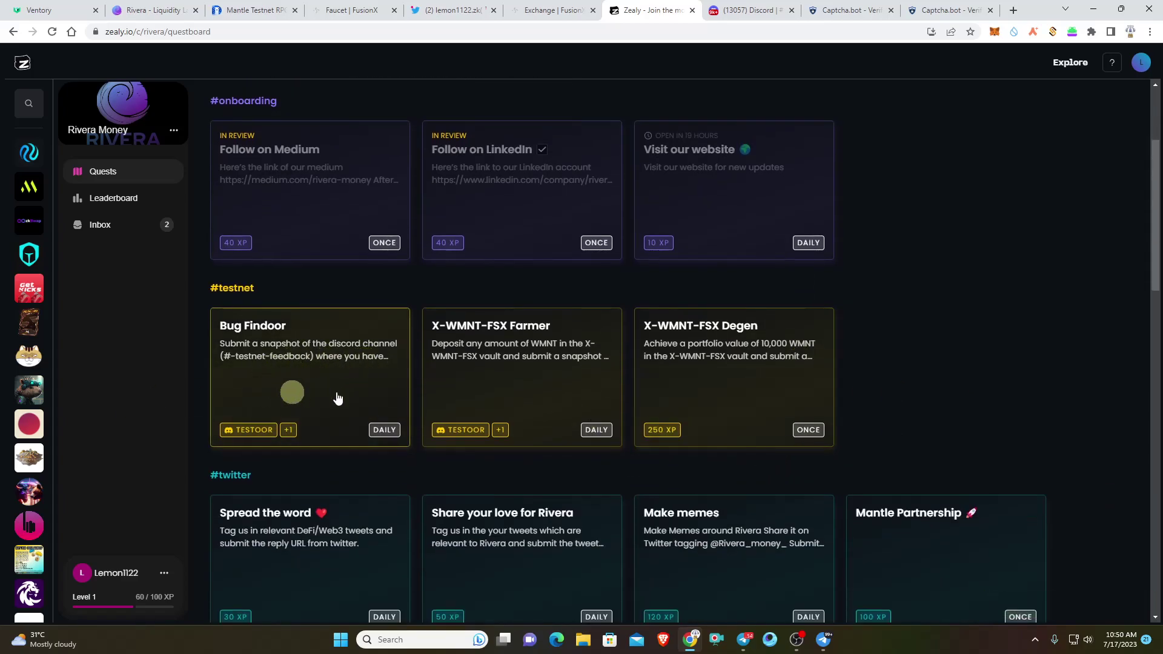
Review the Bug Findoor, X-WMNT-FSX Farmer and X-WMNT-FSX Degen quest details
left_click(308, 382)
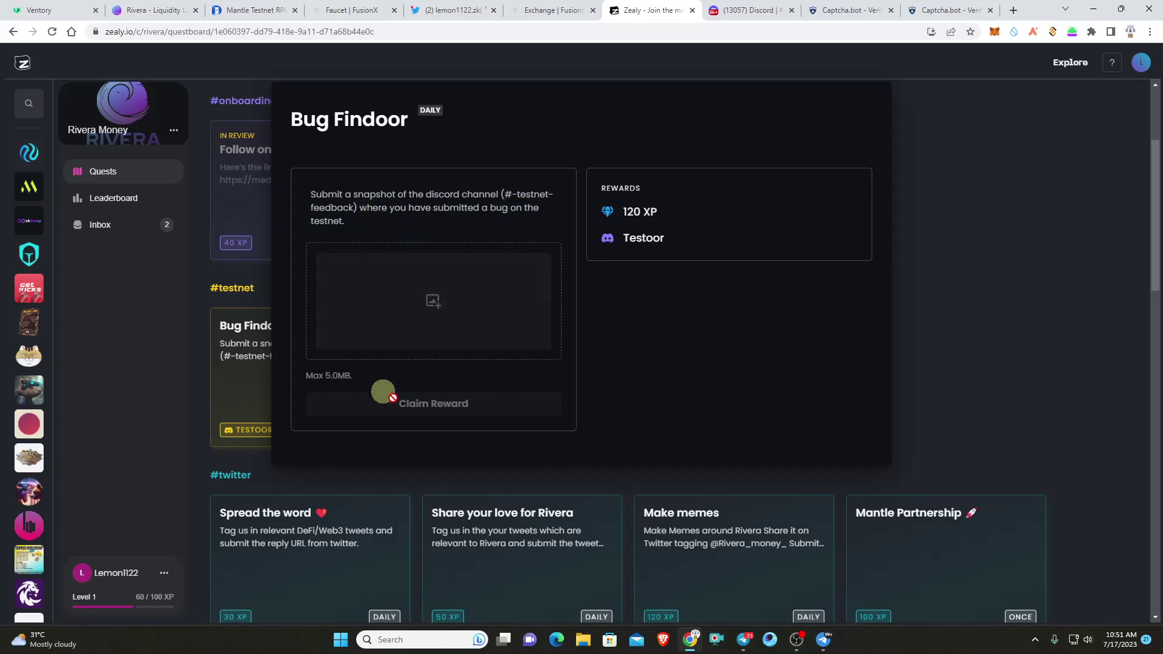
left_click(193, 365)
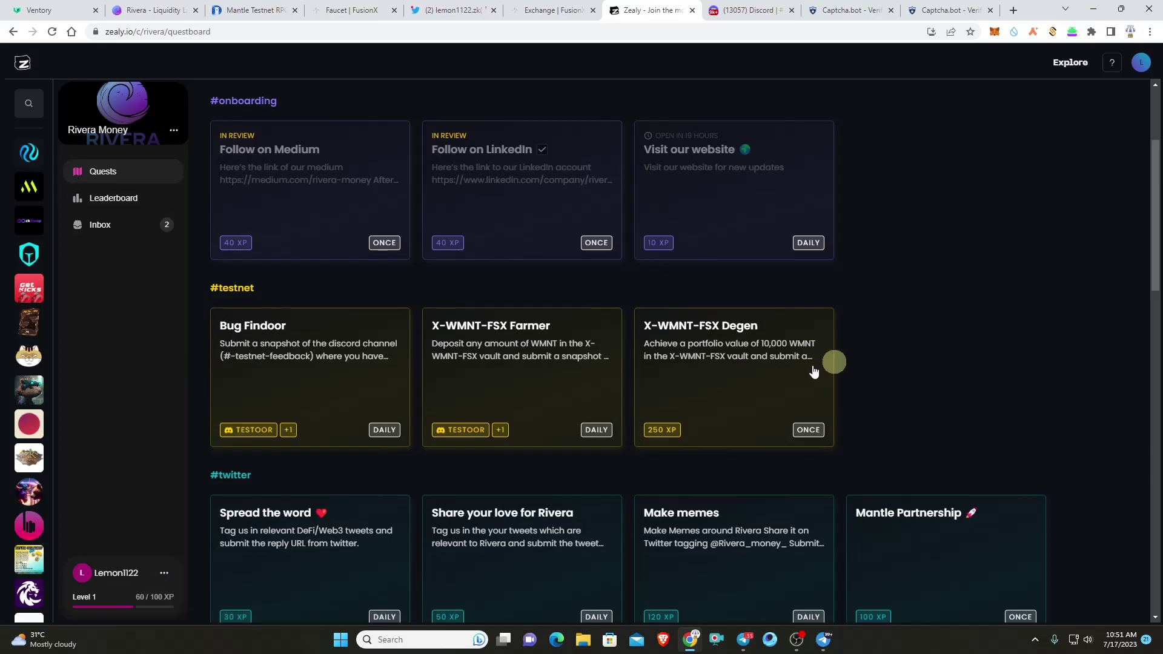
left_click(545, 376)
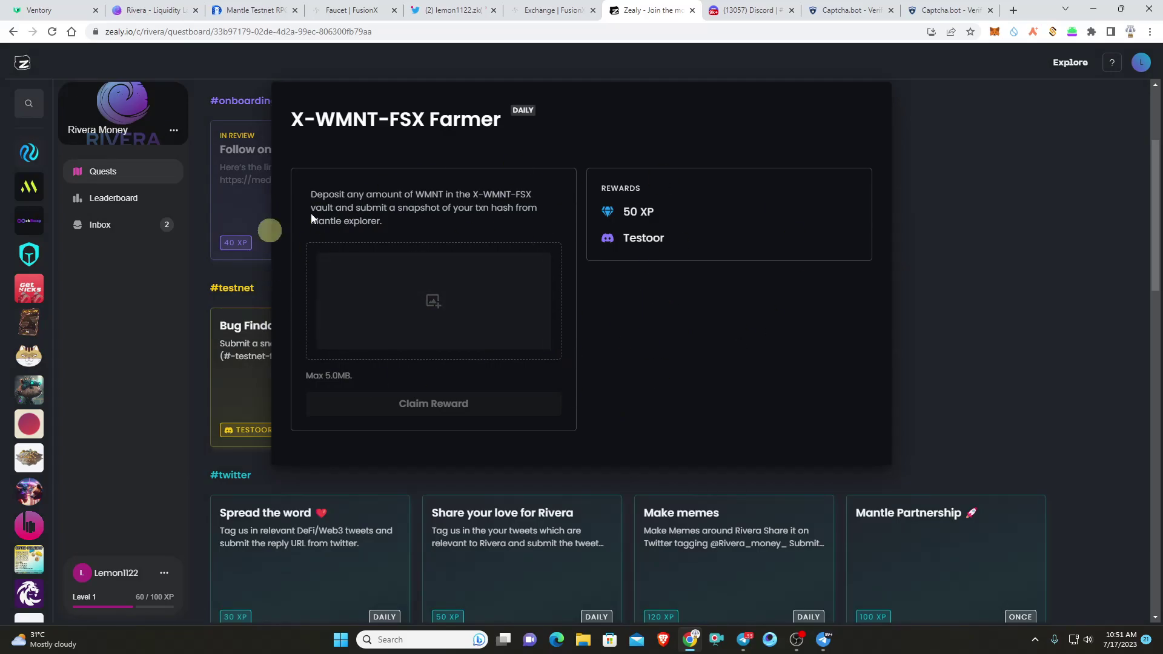
left_click(954, 327)
left_click(693, 387)
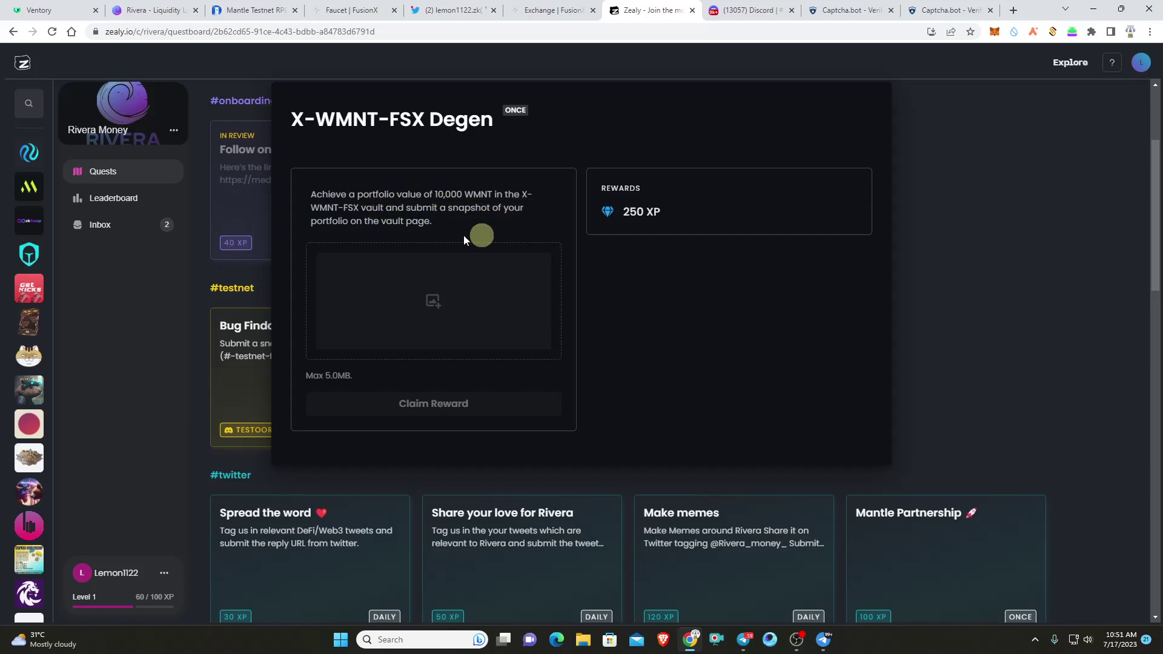
left_click(989, 330)
Scroll through the quest board, then bring up the Rivera testnet page
scroll(481, 402, "down", 6)
scroll(365, 371, "down", 3)
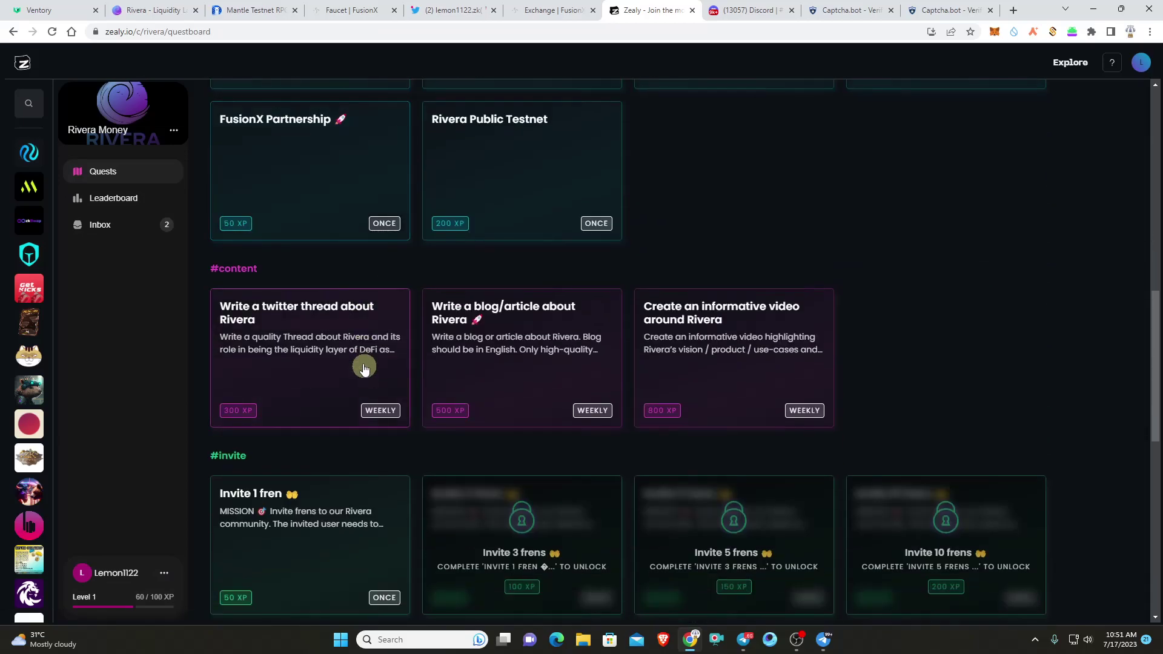
scroll(337, 364, "down", 6)
scroll(337, 340, "up", 3)
scroll(504, 277, "down", 6)
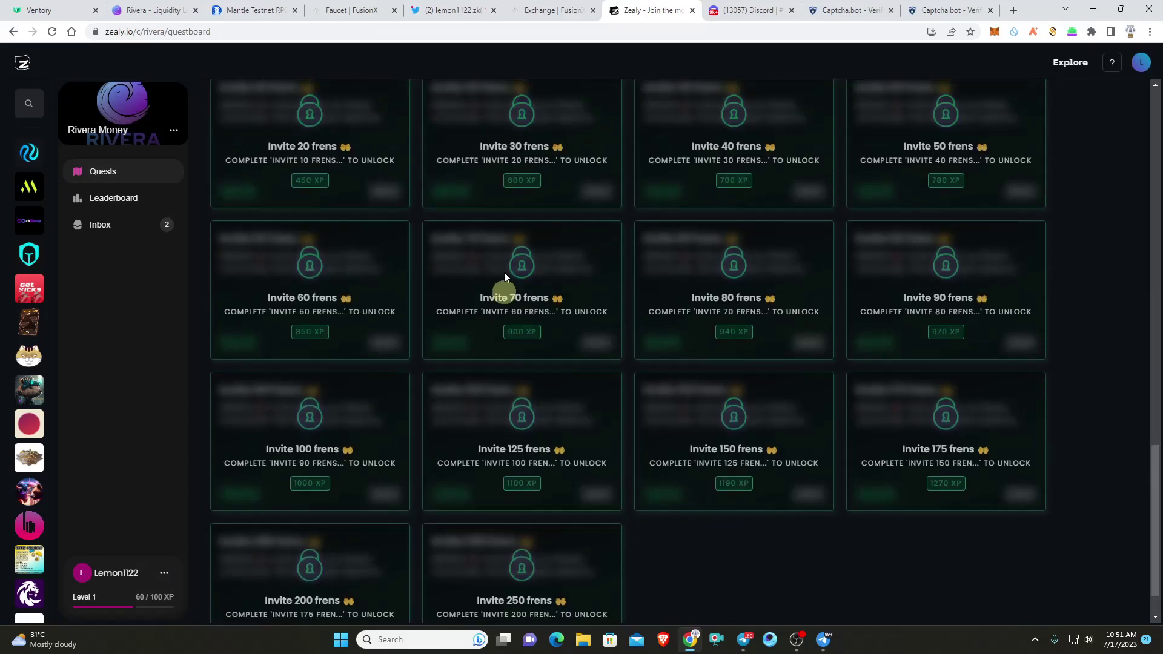
scroll(505, 276, "up", 4)
left_click(145, 9)
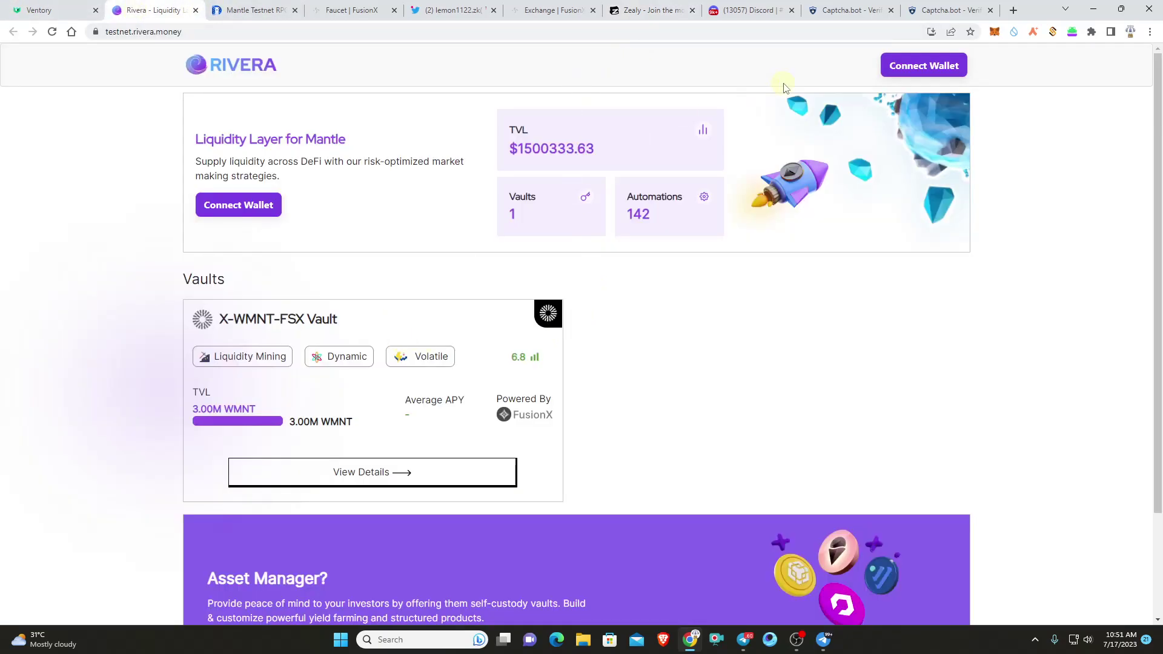
left_click(553, 11)
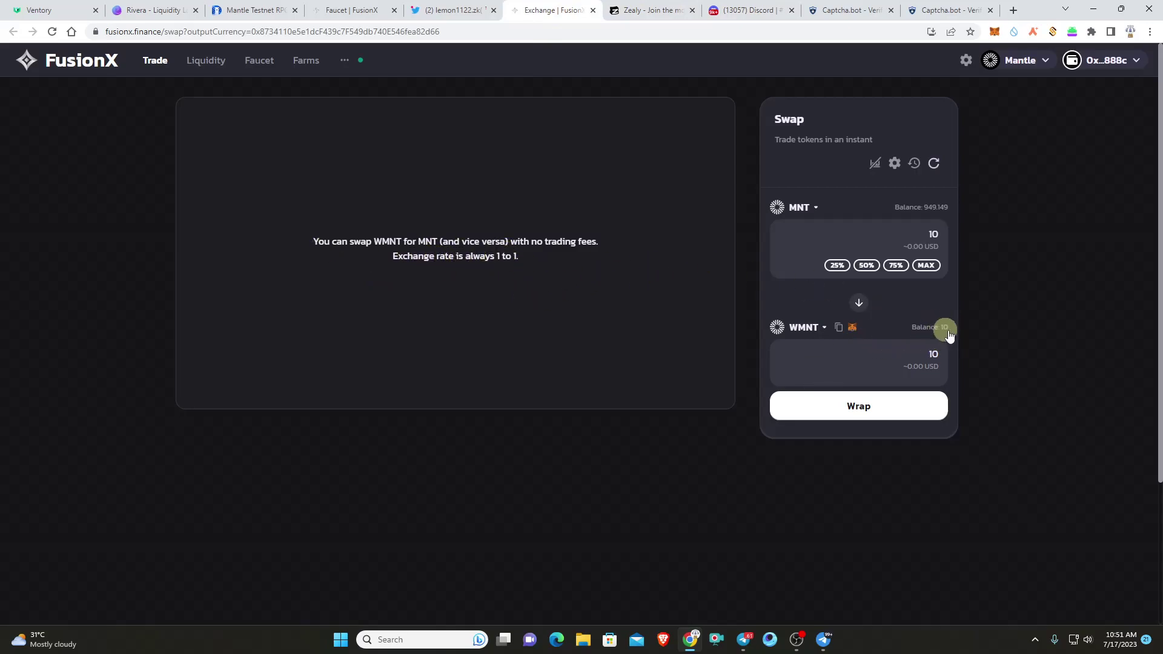
left_click(810, 330)
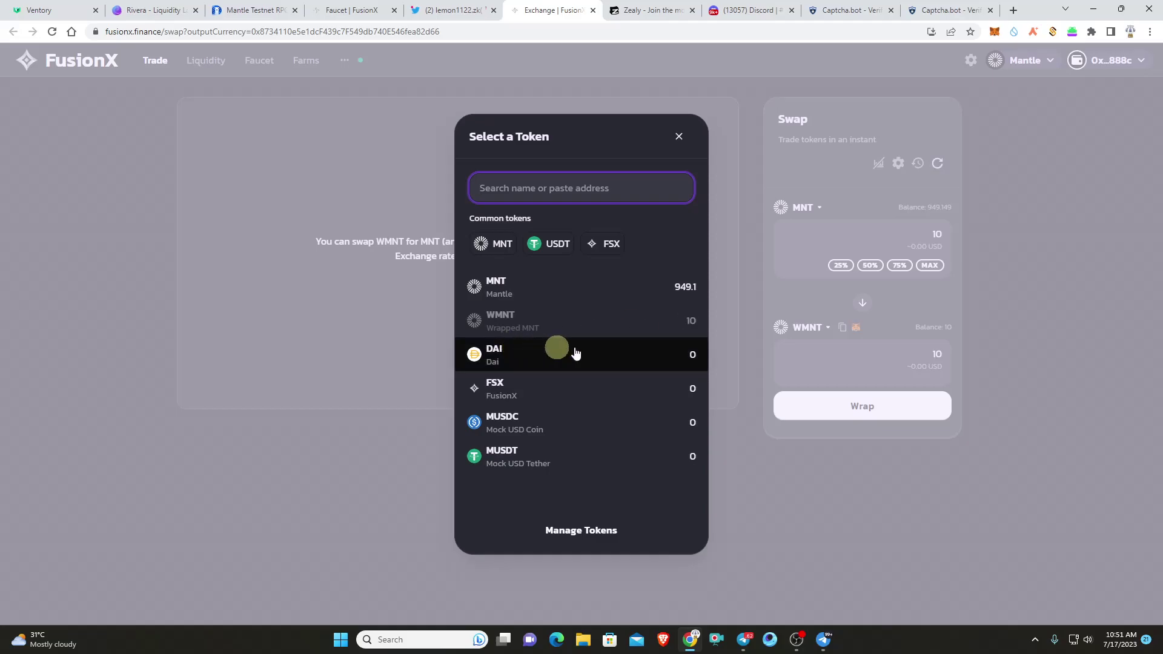
left_click(816, 465)
left_click(365, 11)
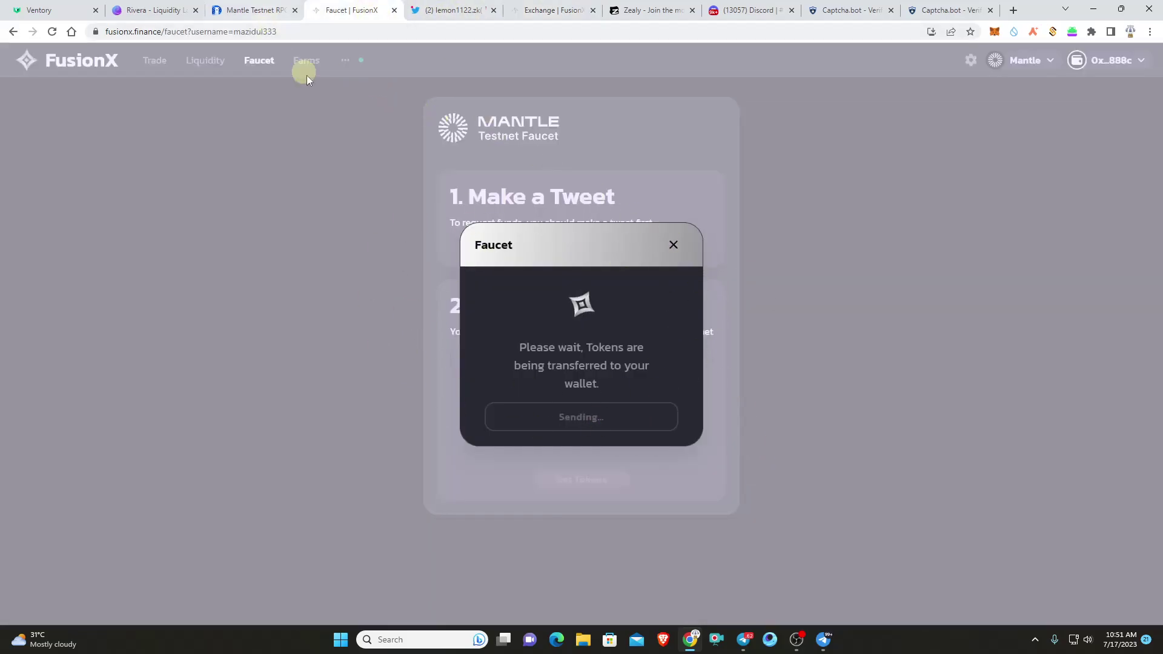
Connect the MetaMask wallet to the Rivera testnet page
left_click(138, 8)
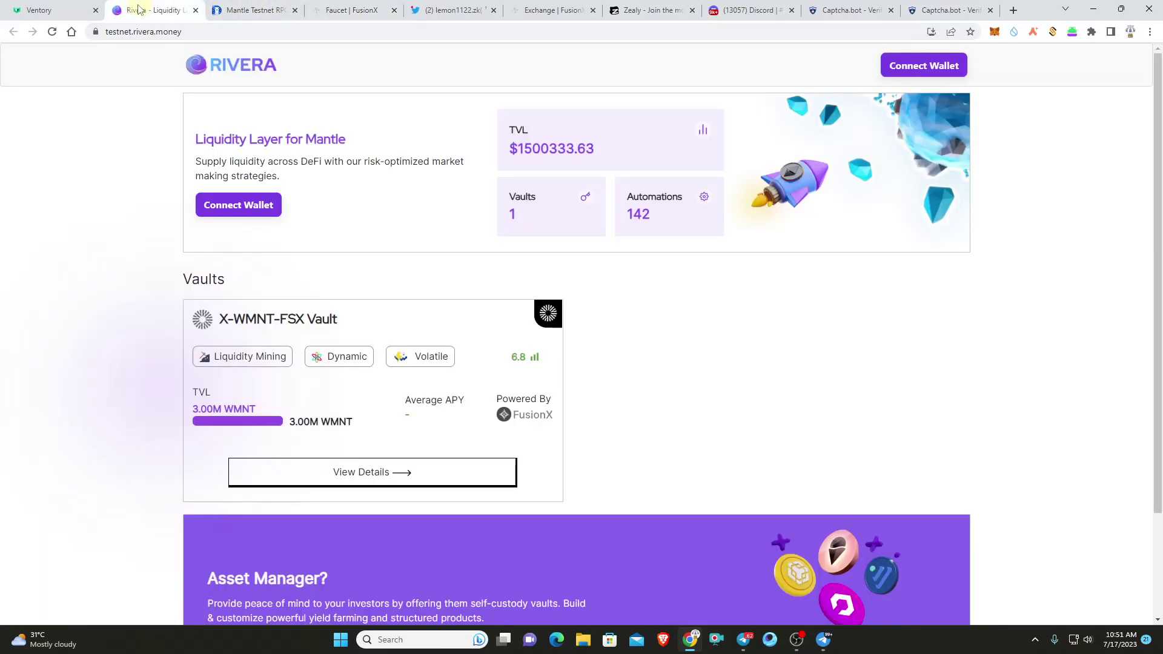
left_click(919, 67)
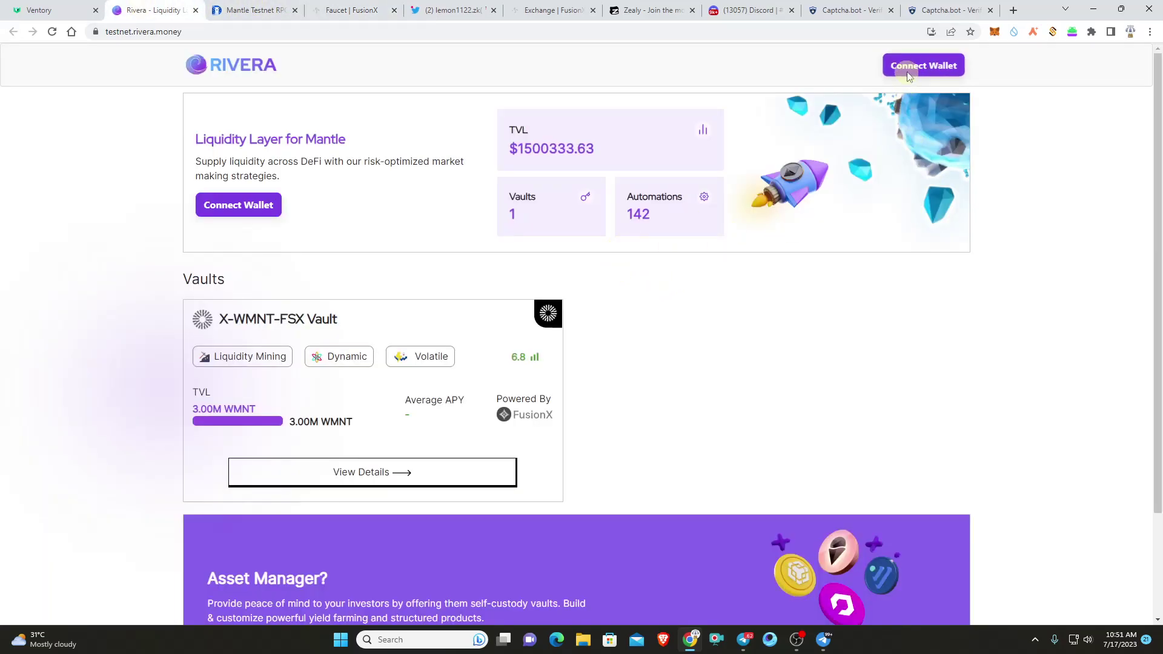
left_click(445, 301)
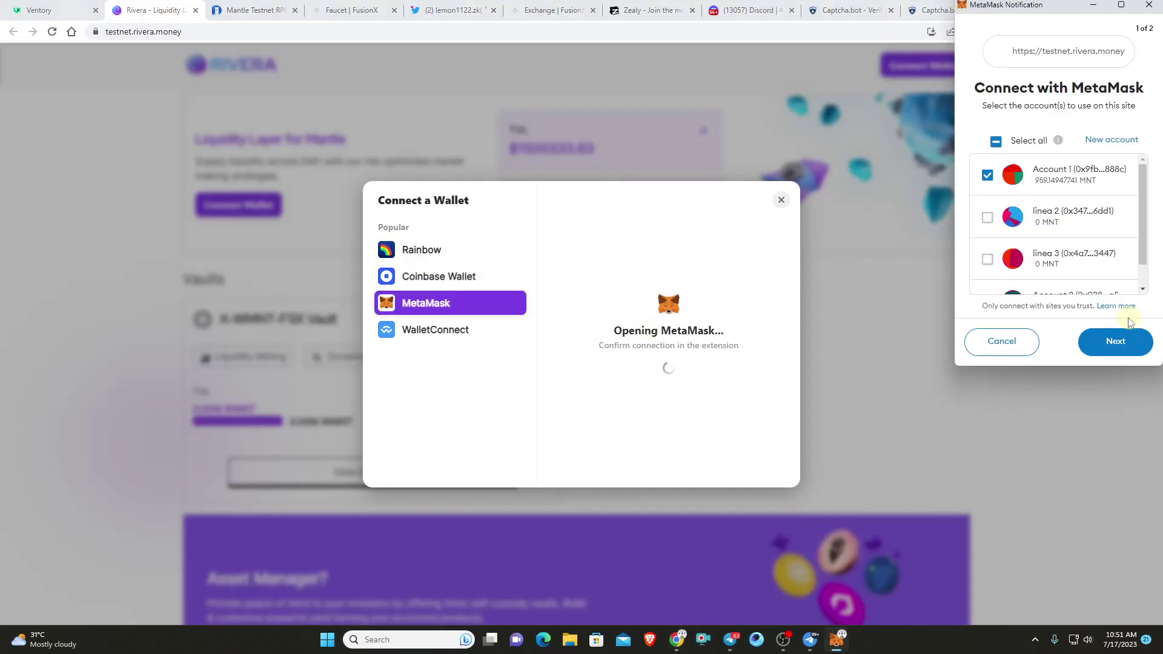
left_click(1117, 343)
left_click(1131, 341)
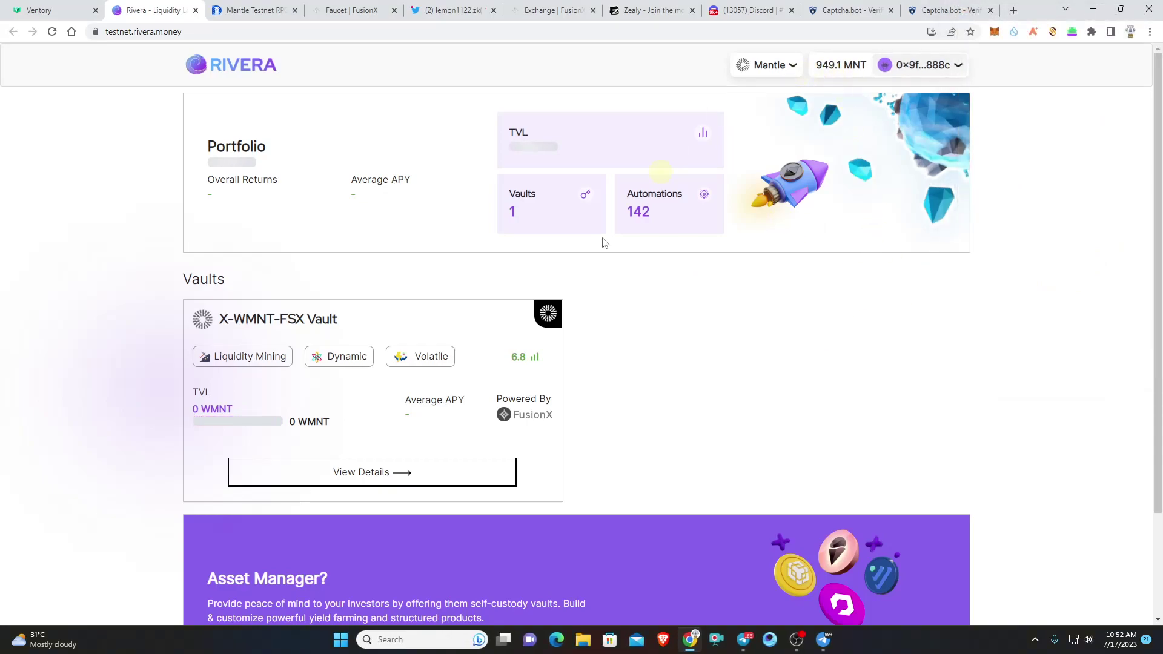
Open the Rivera Money Early Access form from the testnet page
scroll(339, 303, "down", 2)
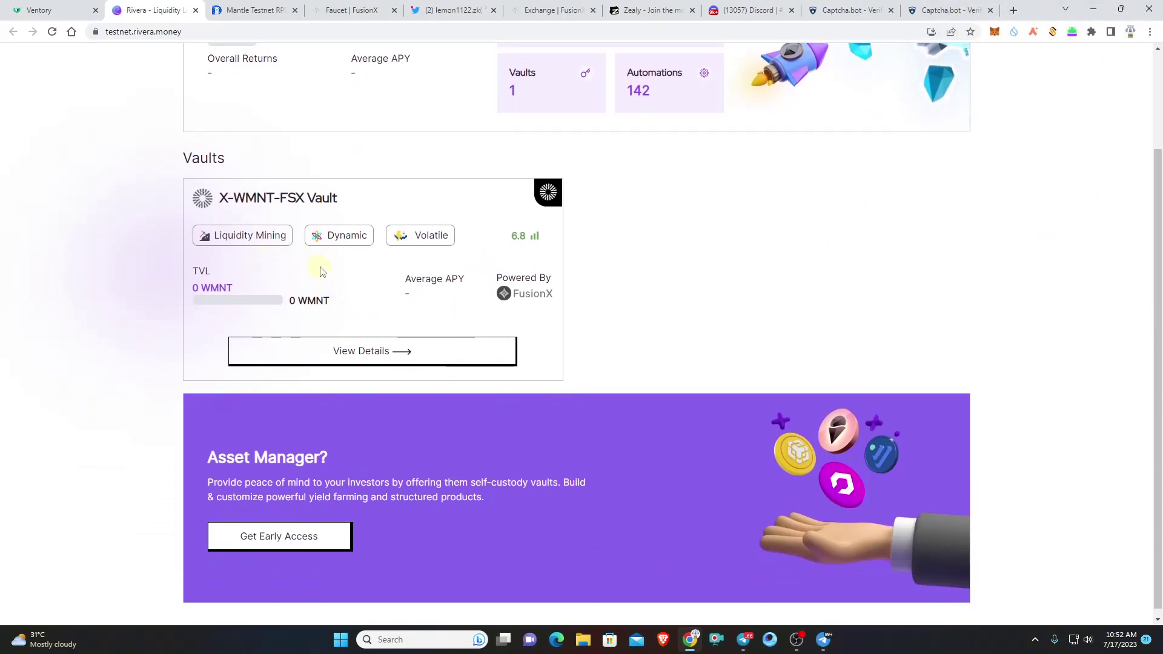
scroll(355, 392, "up", 2)
scroll(374, 451, "down", 2)
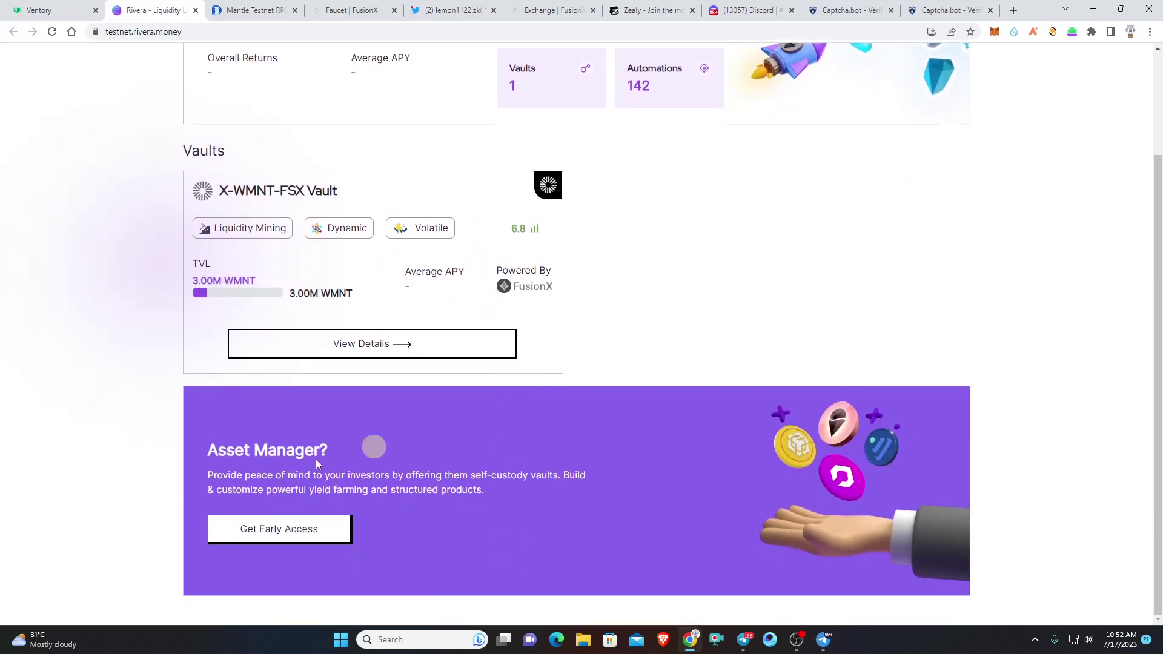
left_click(327, 531)
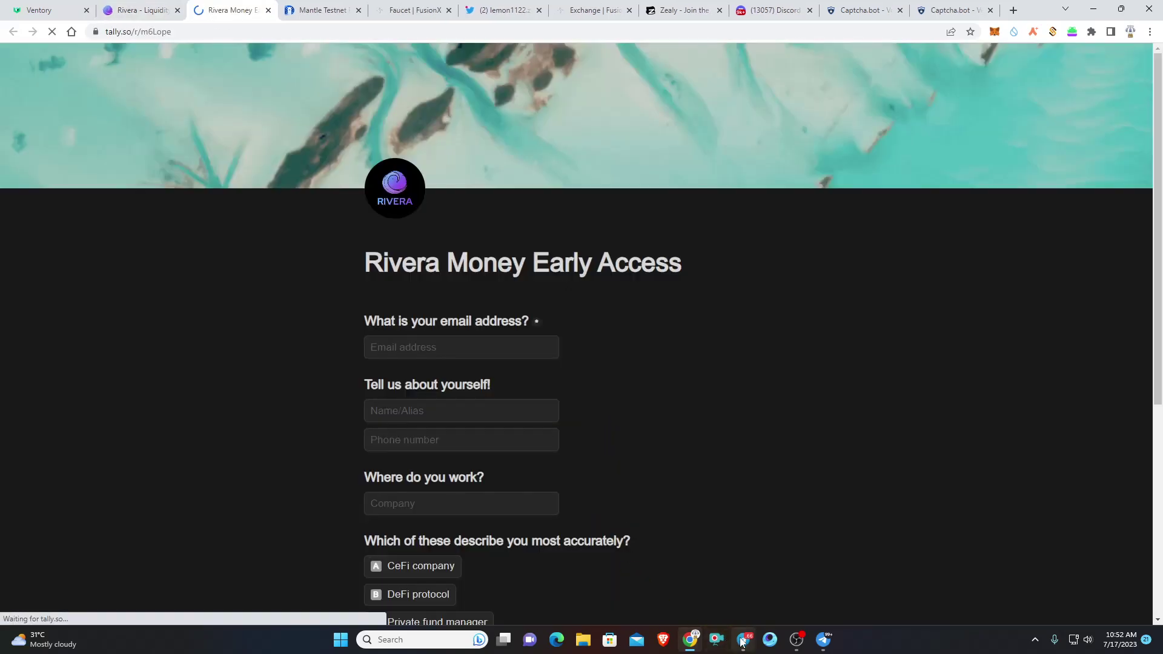
Check the Telegram task post, then scroll through the Early Access form
left_click(743, 640)
scroll(666, 412, "down", 1)
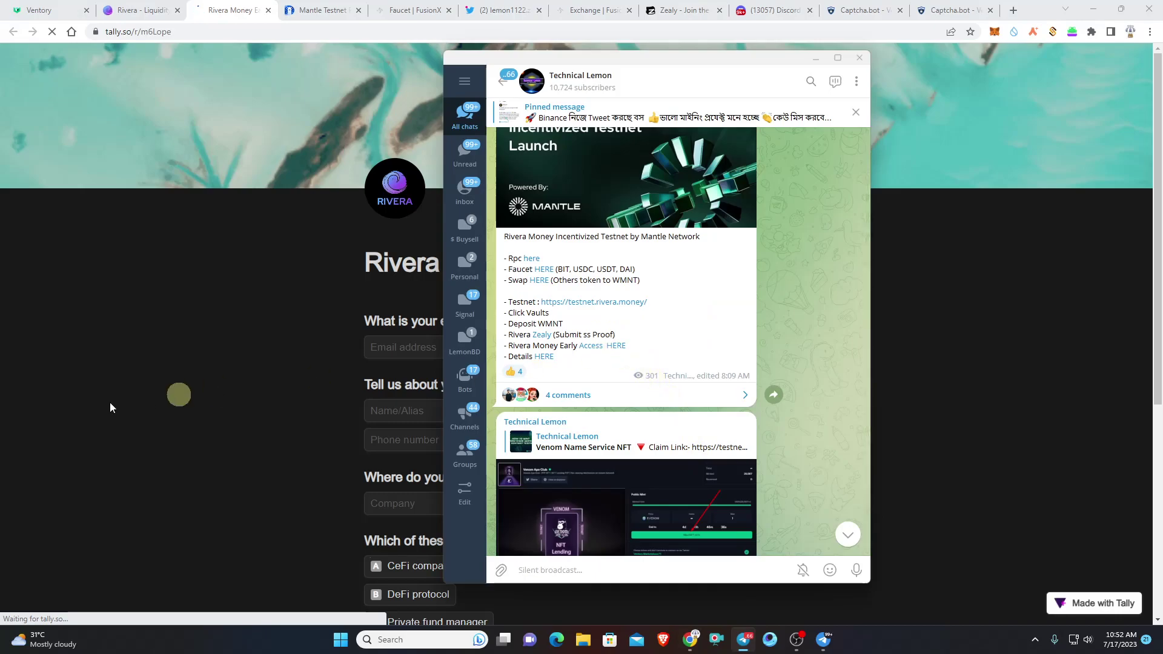
left_click(216, 389)
scroll(449, 377, "down", 2)
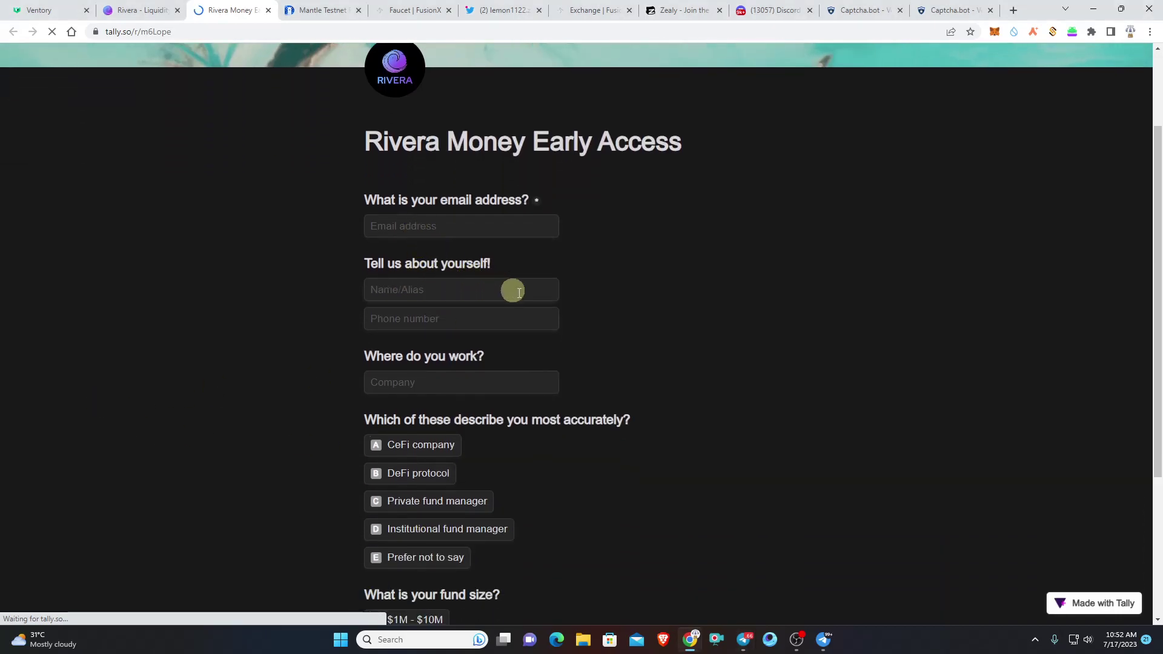
scroll(425, 292, "down", 2)
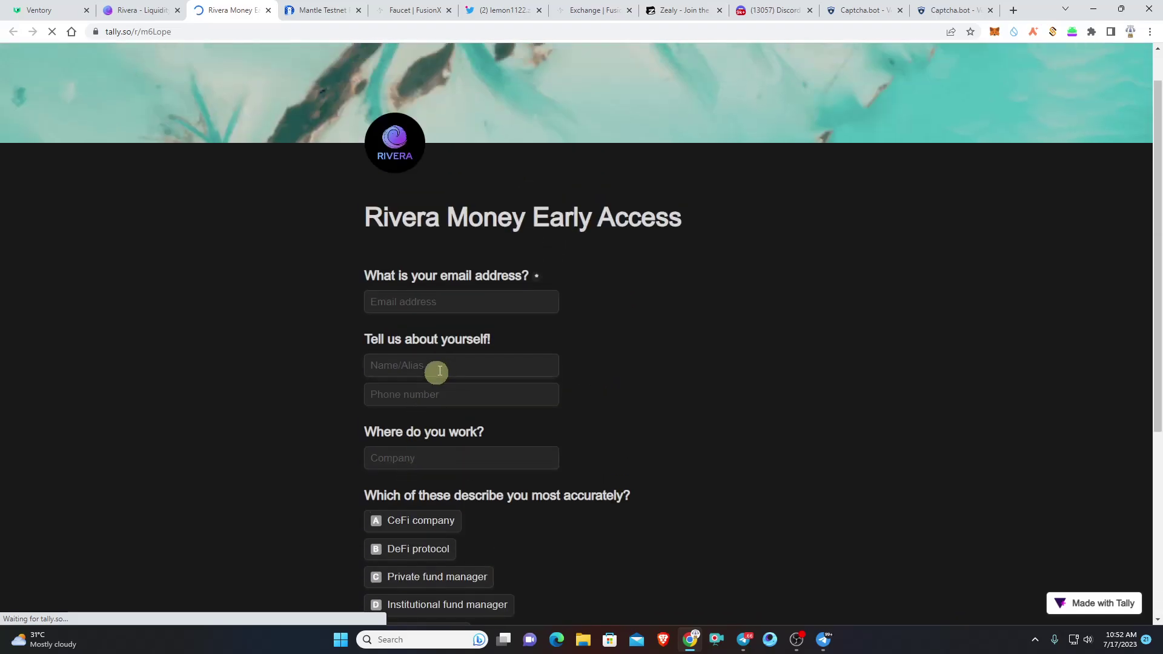
Close the unsubmitted Early Access form tab, confirming Leave
left_click(145, 10)
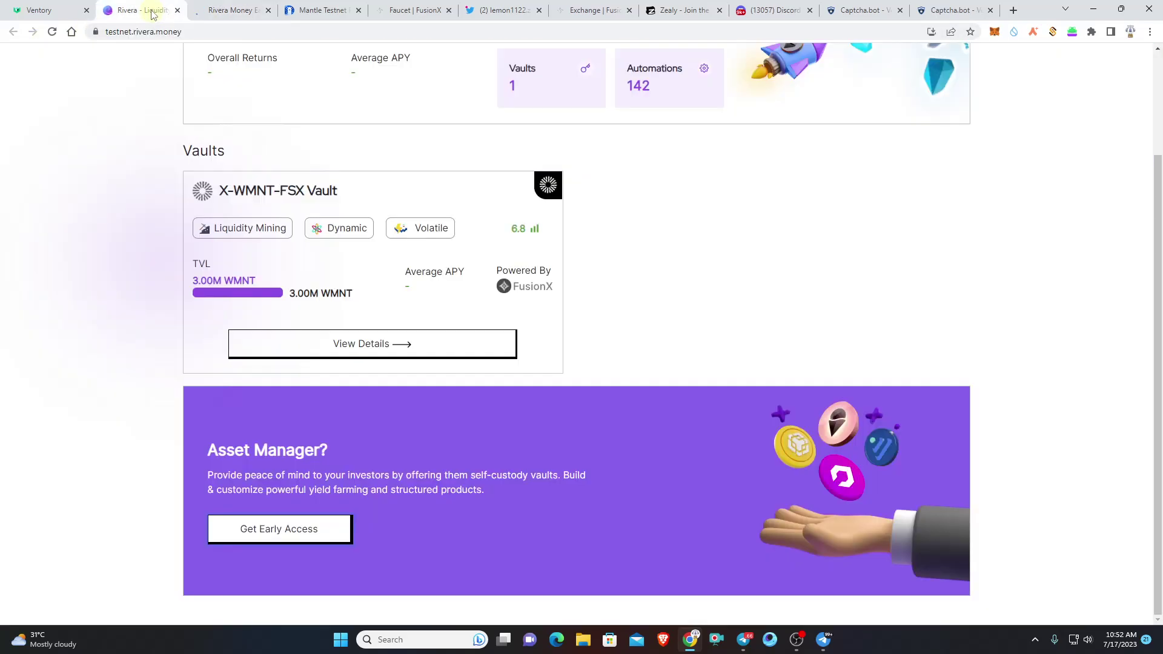
left_click(269, 10)
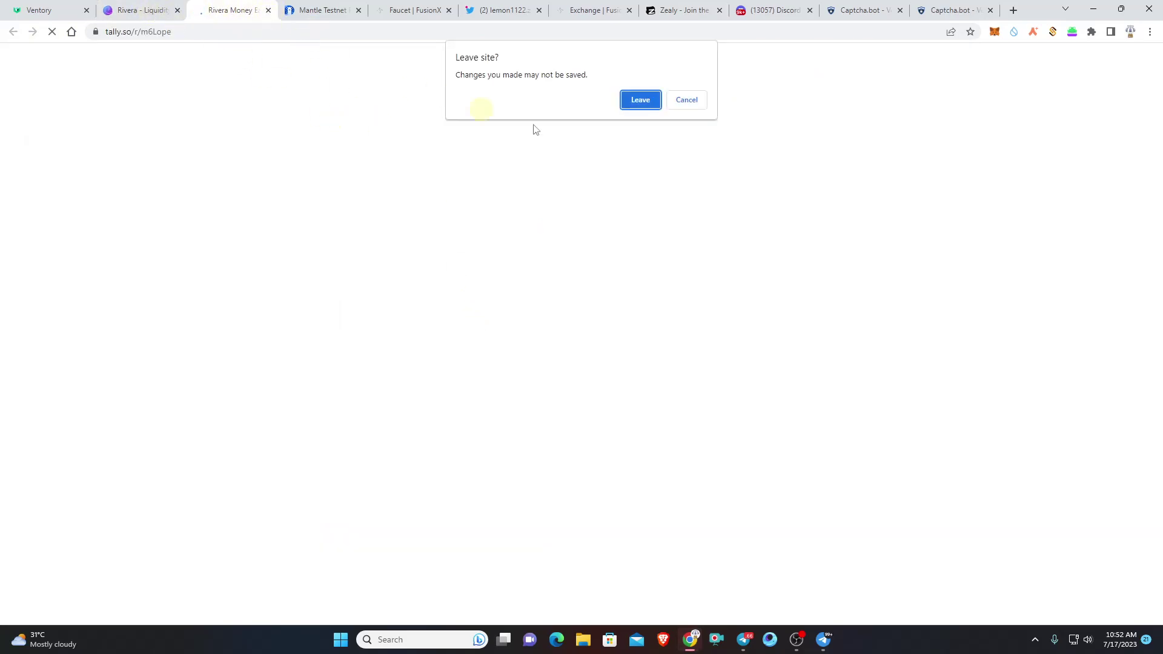
left_click(640, 101)
scroll(585, 325, "up", 3)
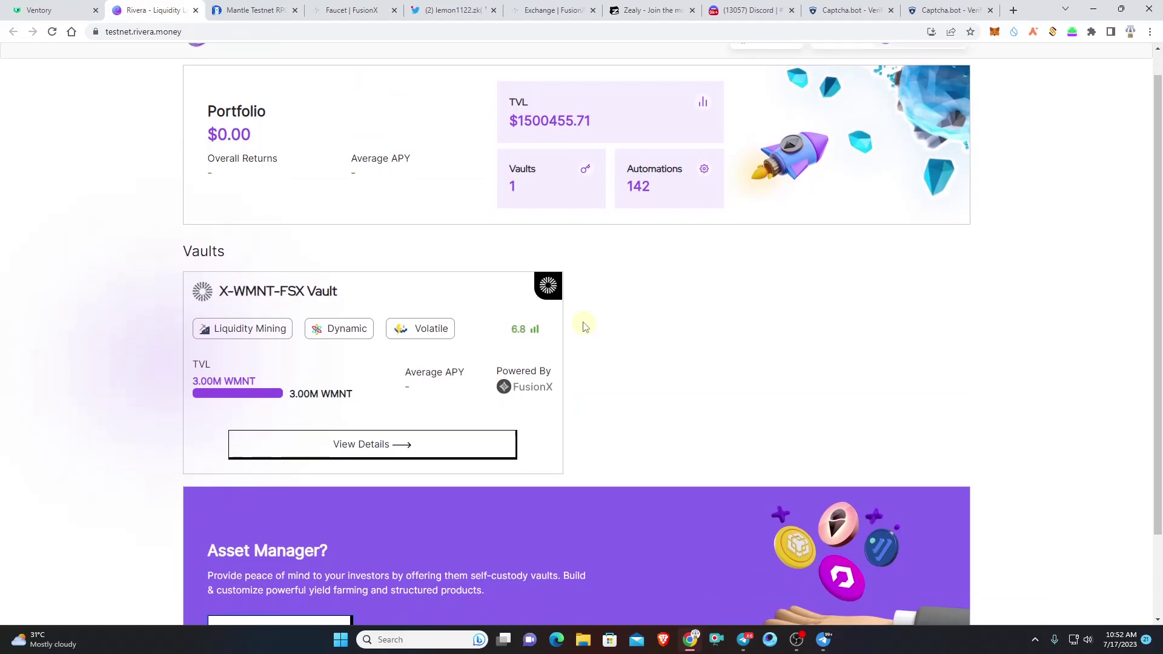
scroll(630, 348, "down", 2)
scroll(674, 371, "up", 2)
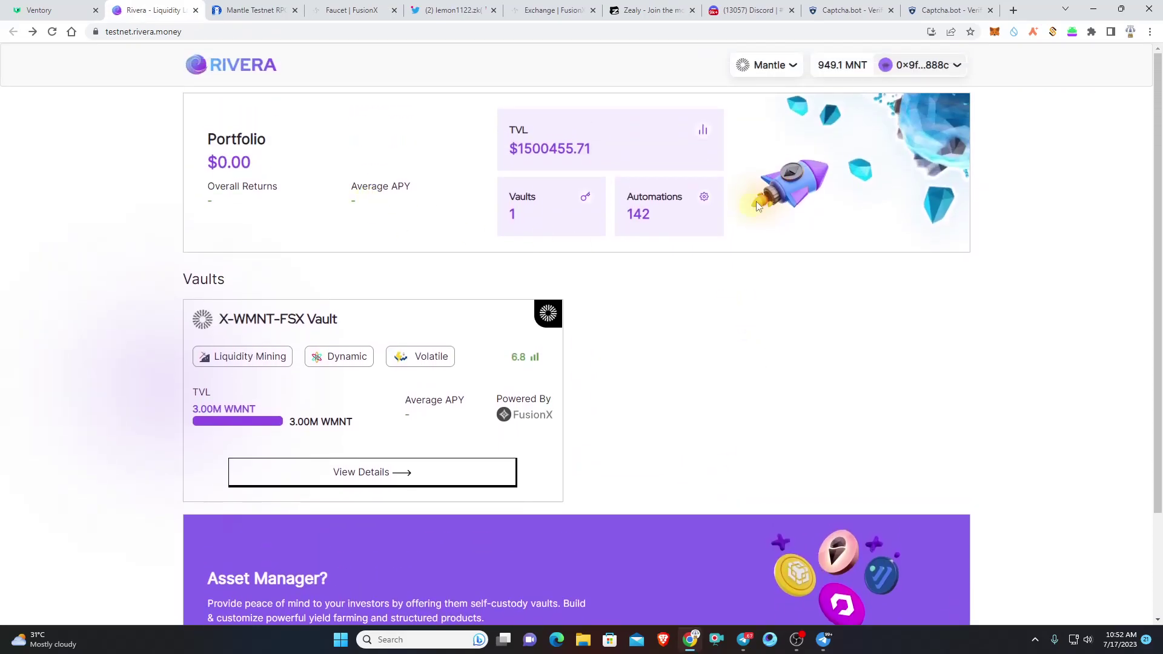
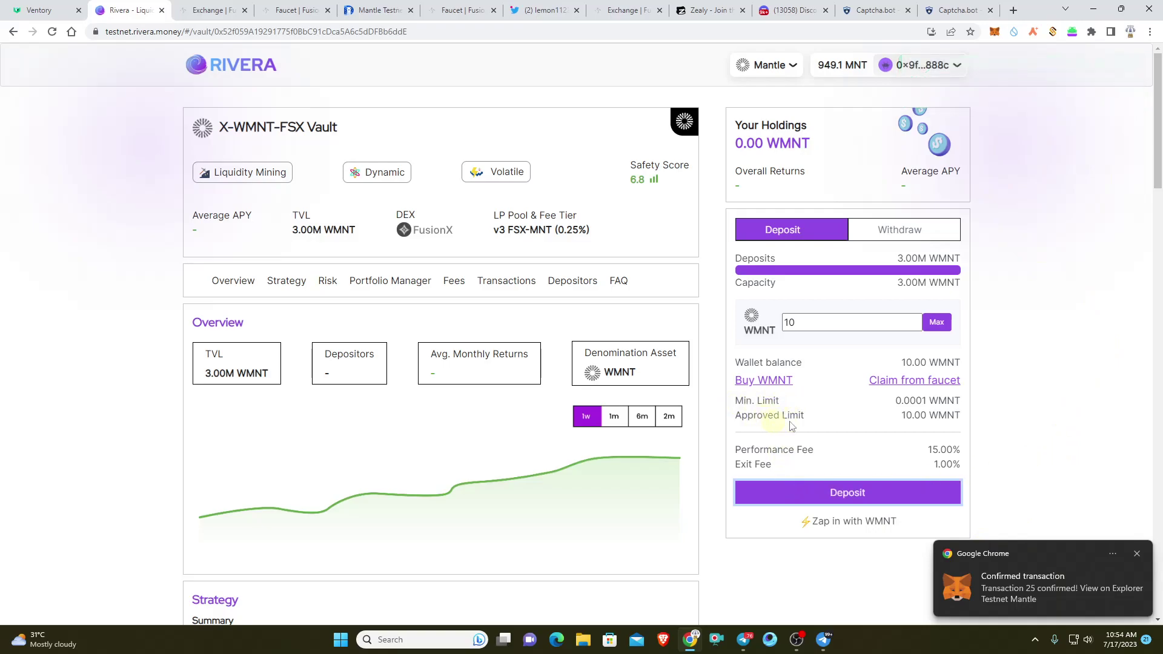
Dismiss the transaction notice and attempt to deposit 10 WMNT into the Rivera vault
left_click(1136, 554)
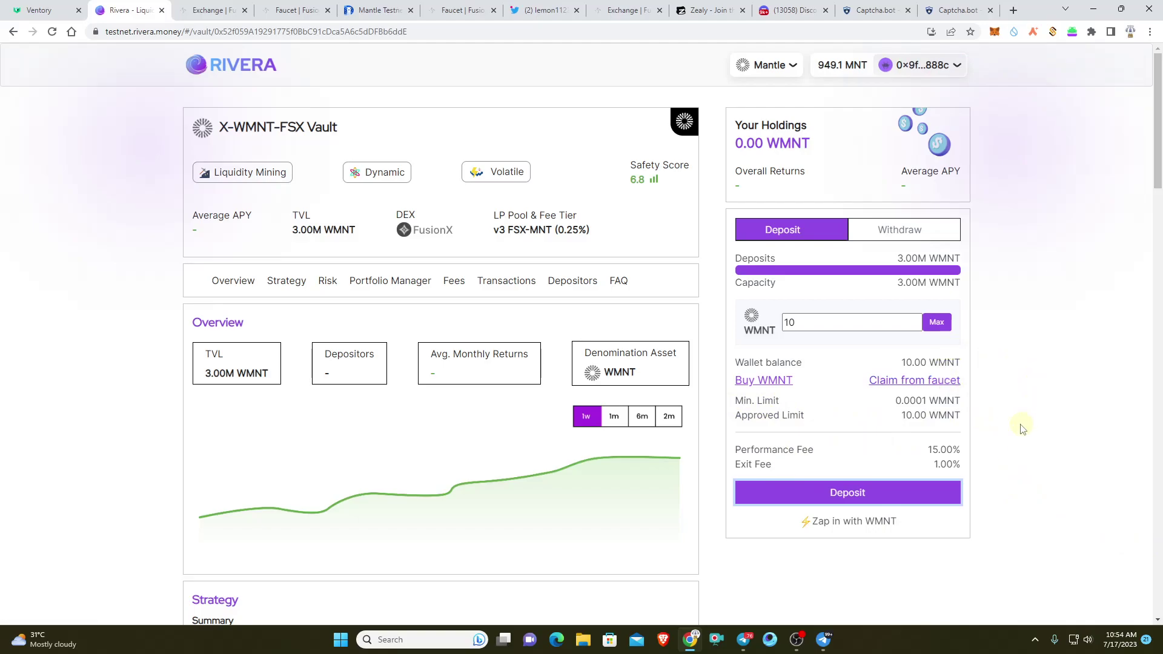
scroll(969, 412, "down", 2)
scroll(805, 423, "up", 2)
left_click(921, 502)
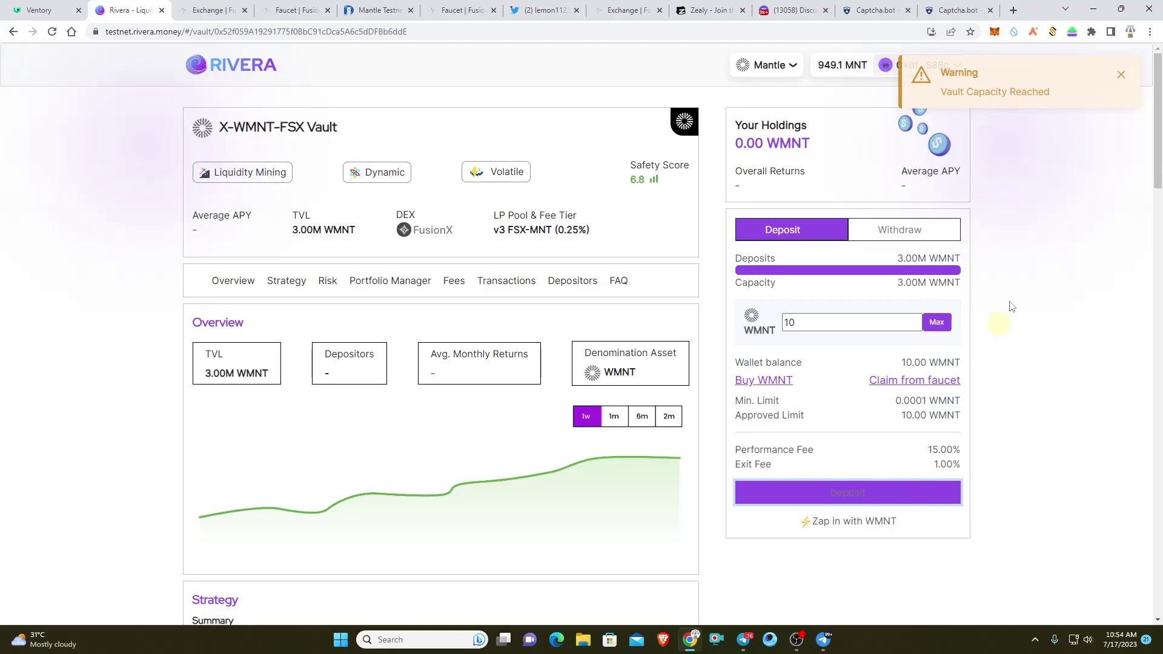
Dismiss the Vault Capacity Reached warning, reload the page and show the withdraw form
left_click(1121, 75)
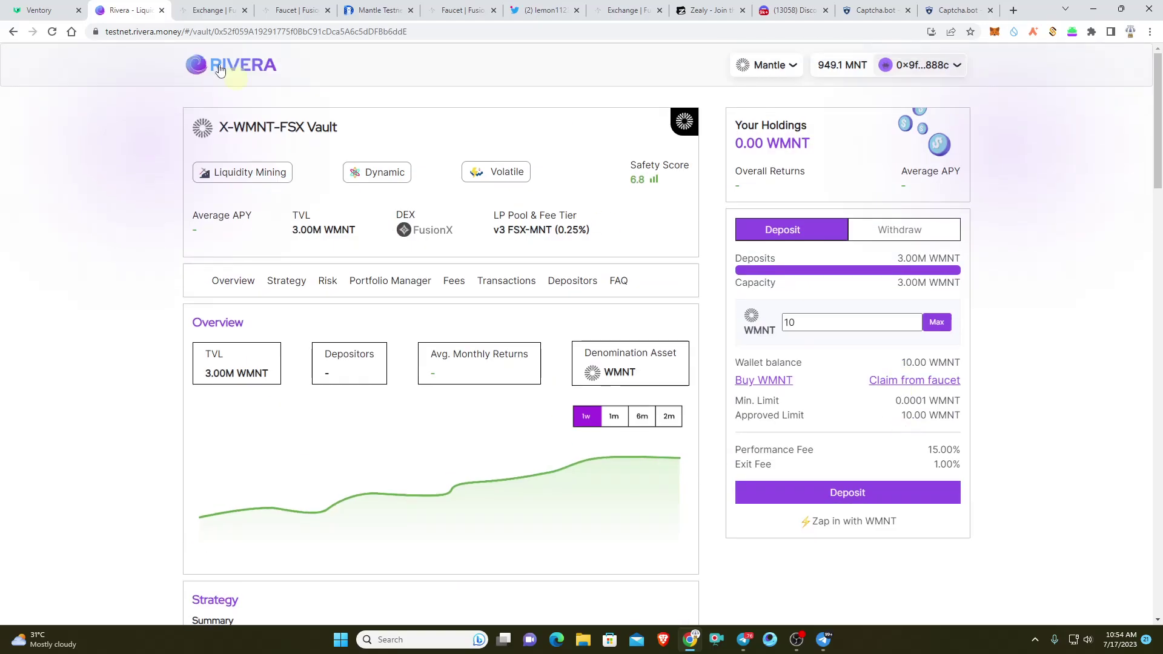
left_click(52, 32)
left_click(917, 236)
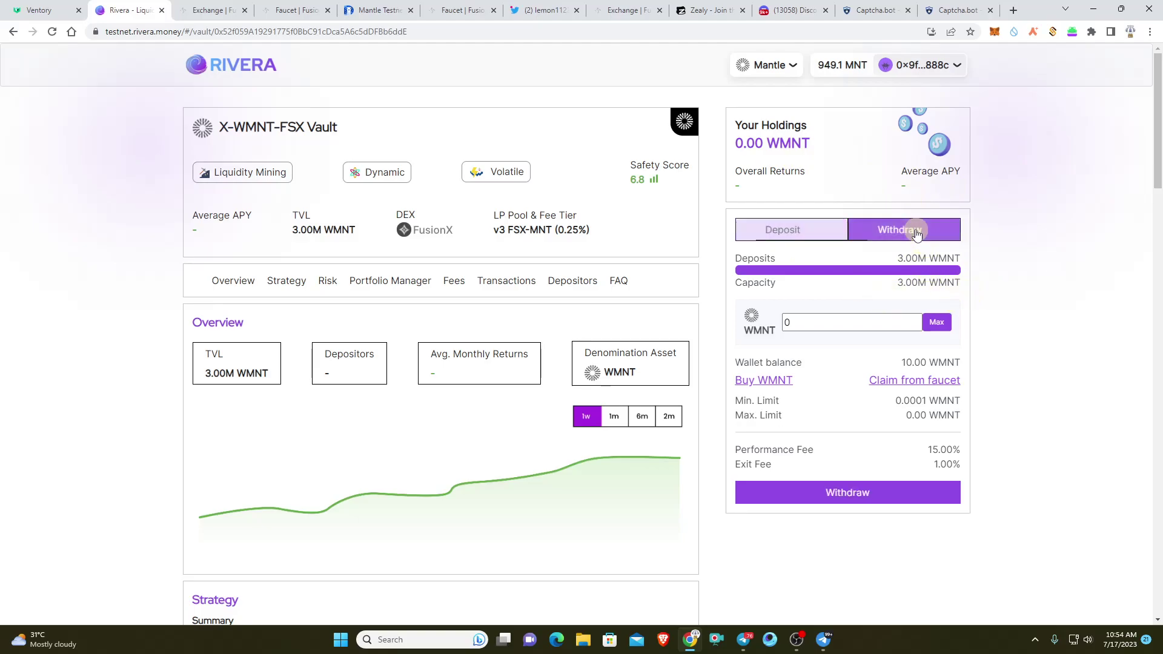
Return to the deposit form, fill the Max amount and close the MetaMask activity popup
left_click(807, 236)
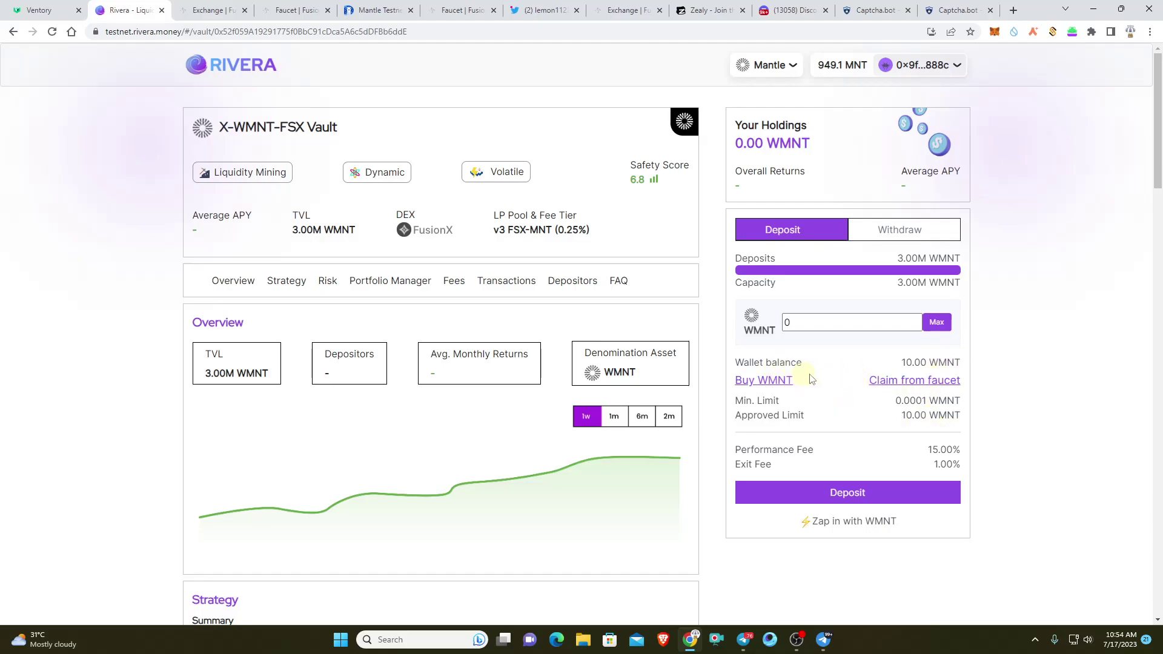
left_click(944, 333)
left_click(937, 327)
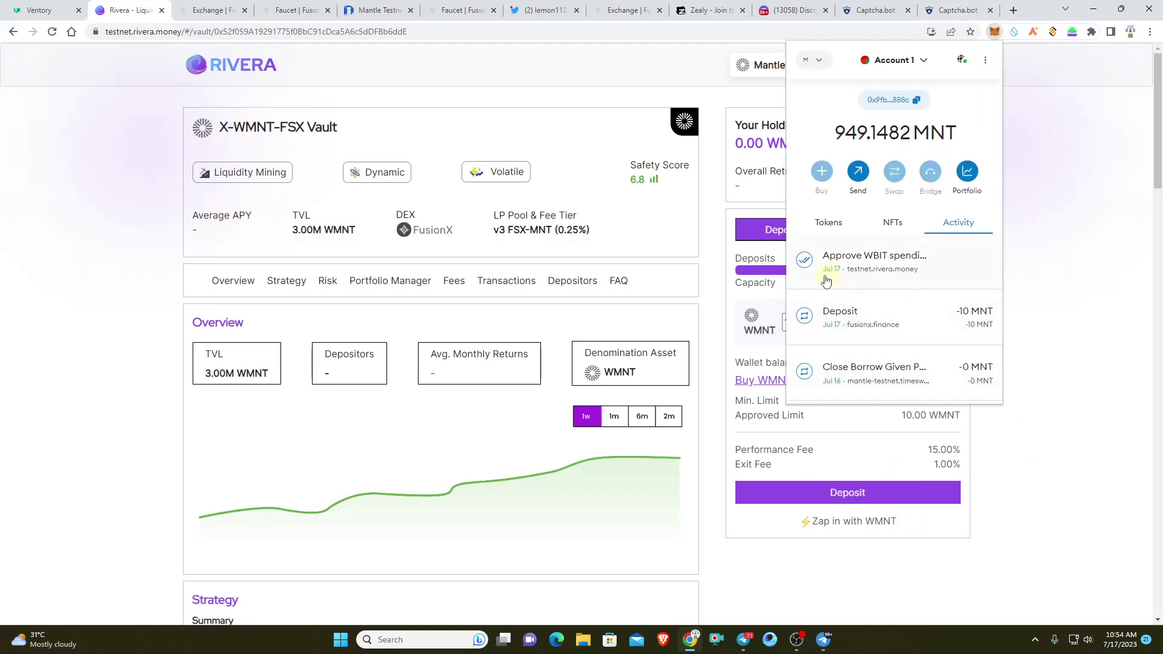
left_click(1118, 336)
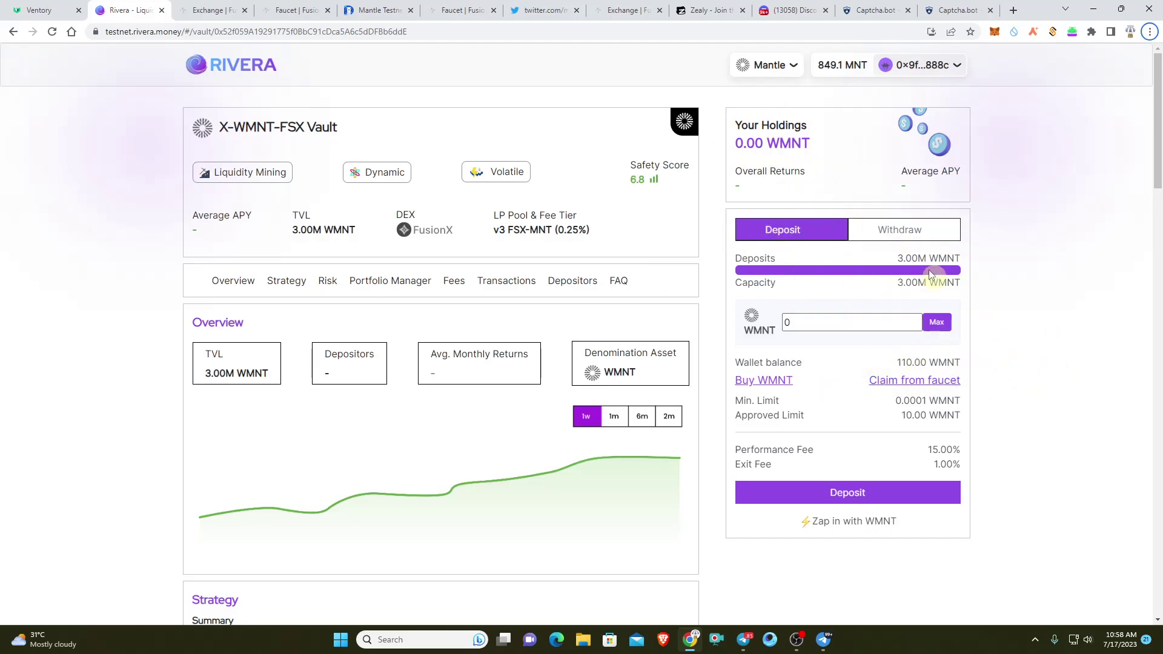
Fill the Max WMNT amount, then reload the vault page so the deposit resets to 0
left_click(839, 316)
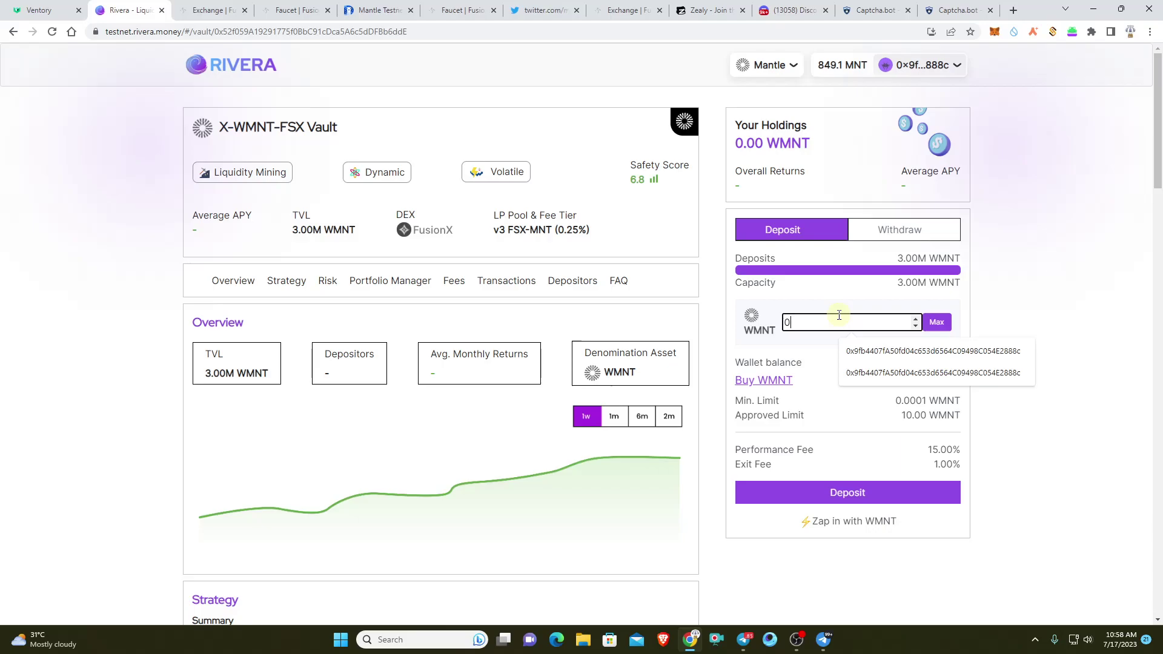
left_click(944, 405)
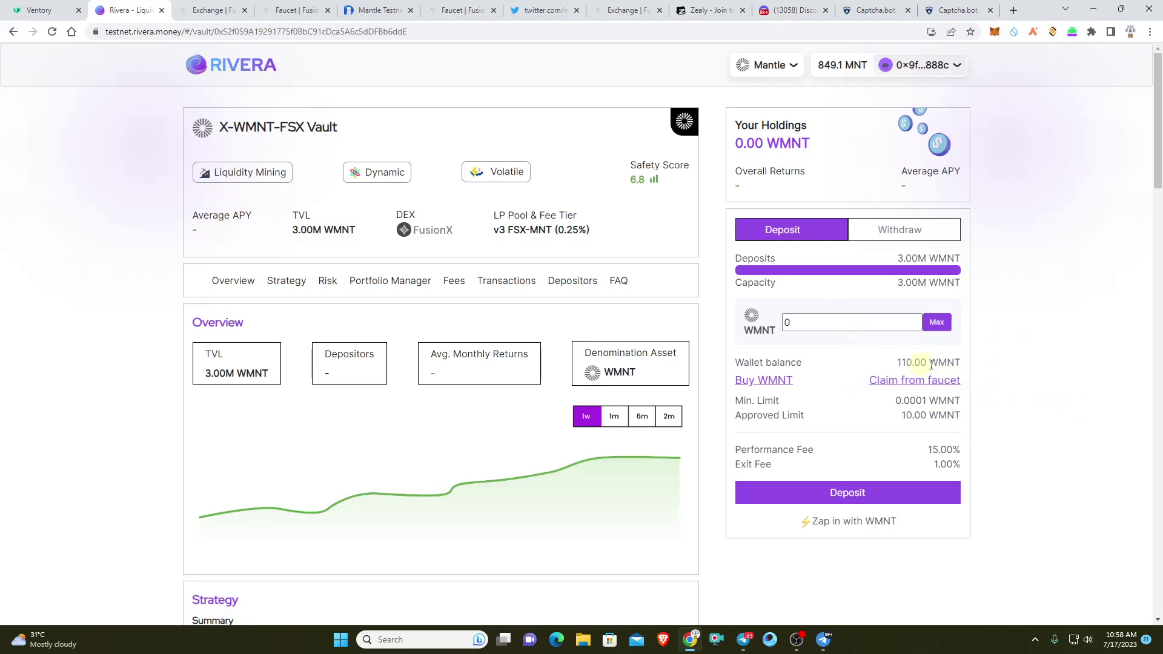
left_click(938, 322)
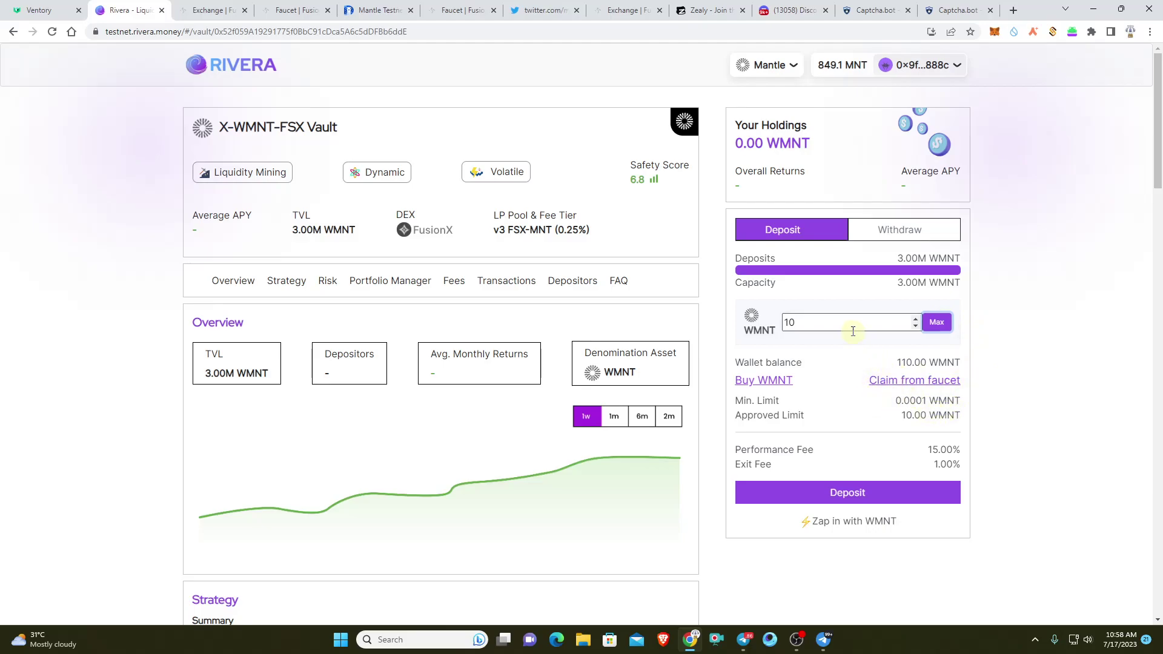
left_click(52, 33)
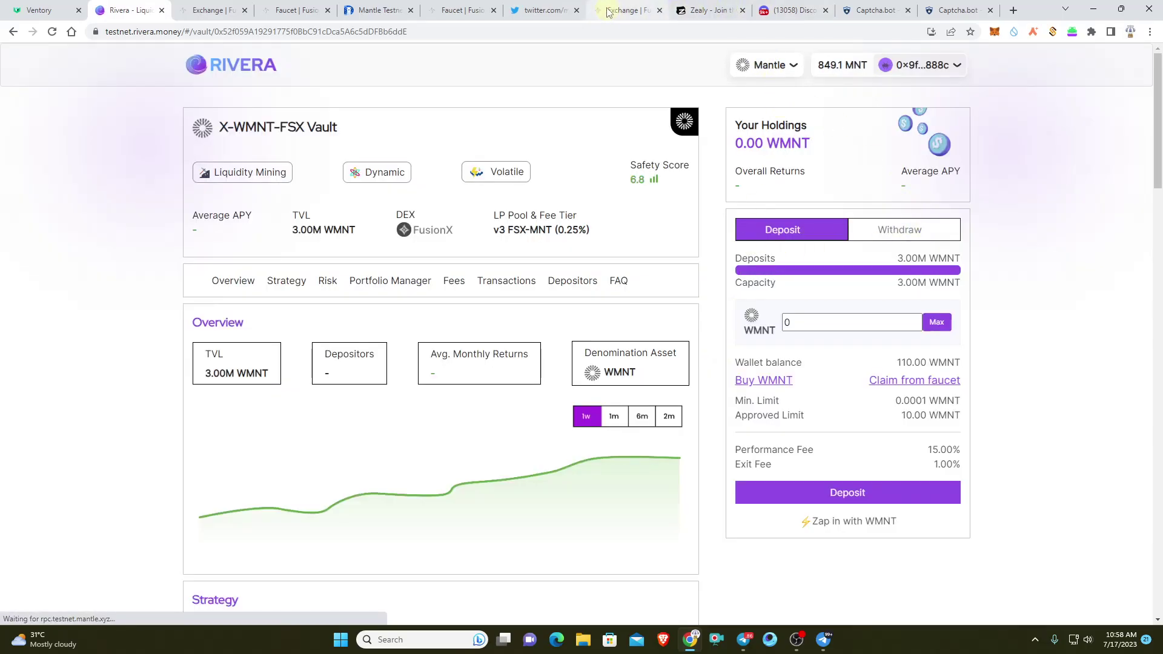
left_click(624, 9)
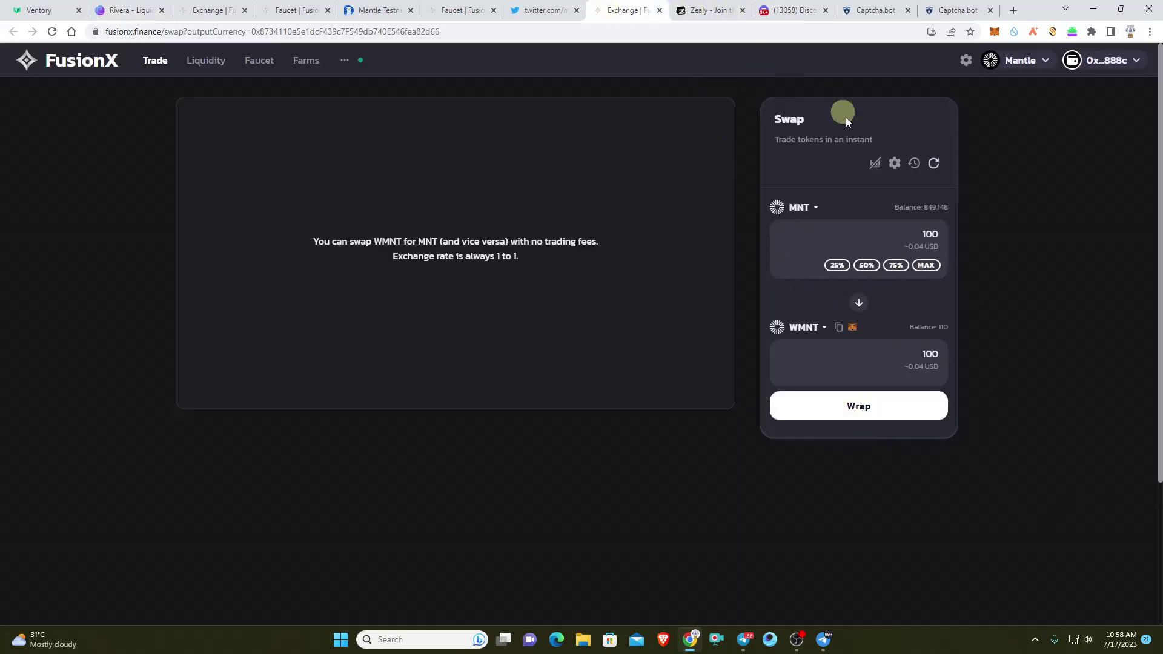
Check the FusionX exchange and faucet pages, then return to Rivera's X-WMNT-FSX vault
left_click(121, 10)
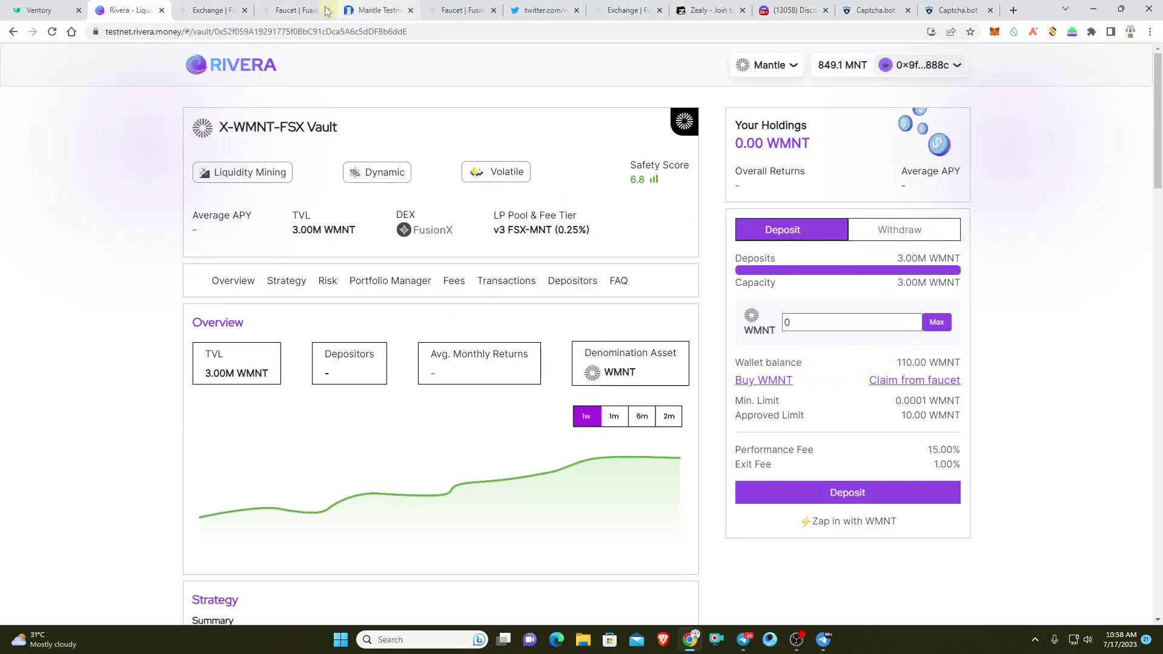
left_click(297, 10)
left_click(463, 10)
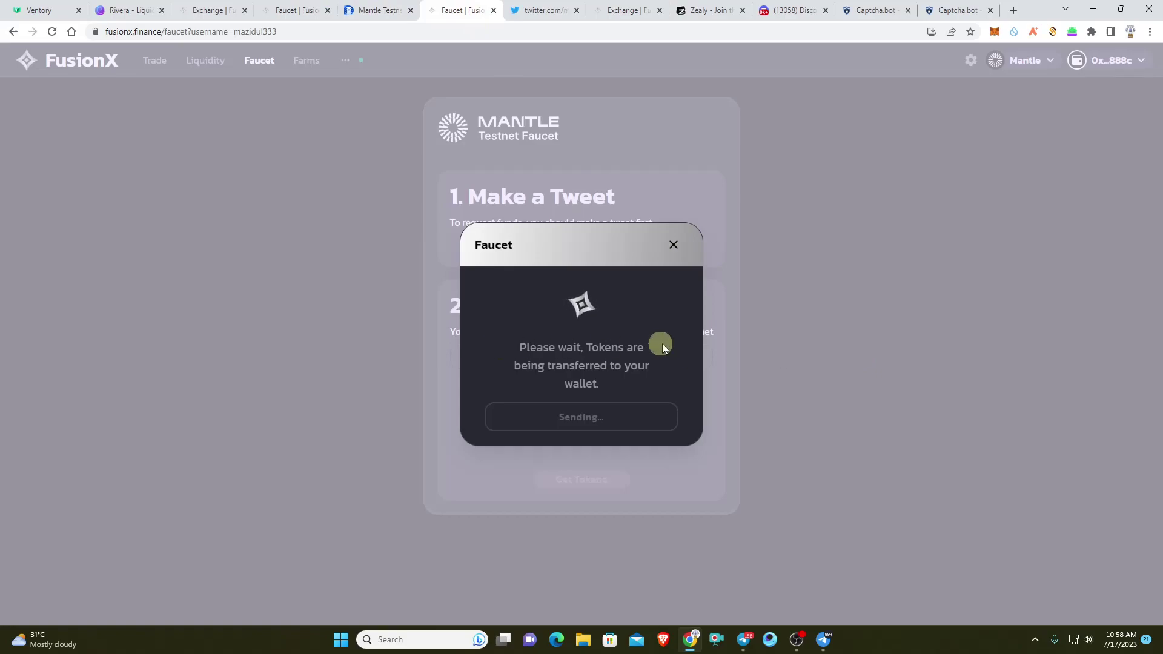
left_click(121, 10)
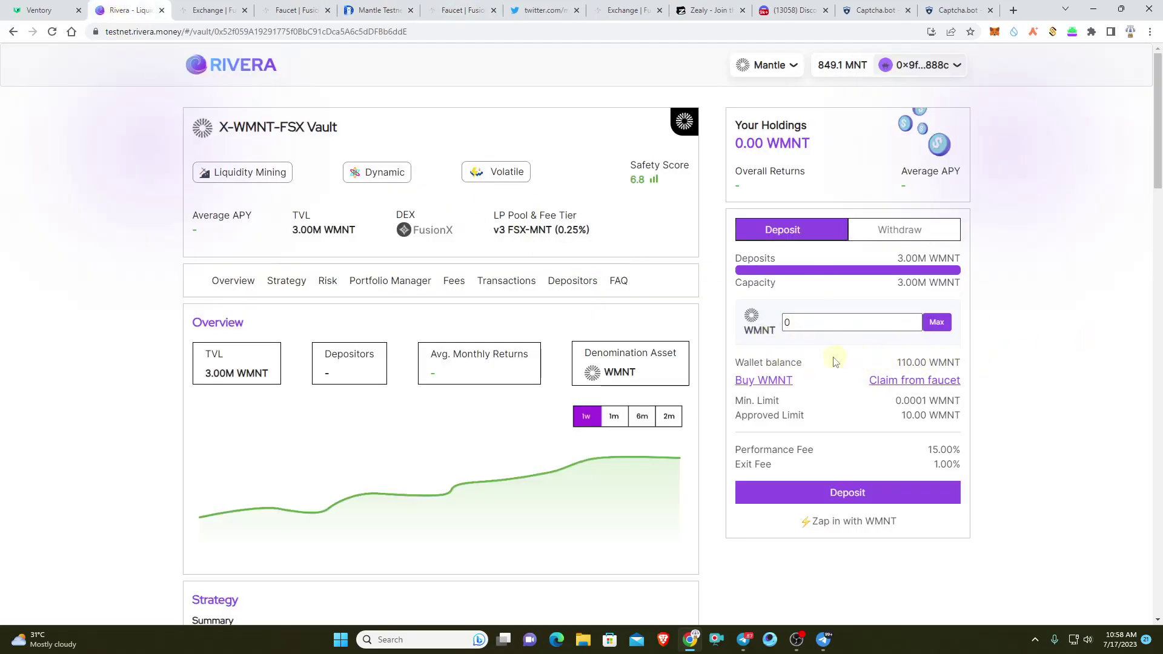
Replace the vault deposit amount with 100 WMNT
left_click(935, 324)
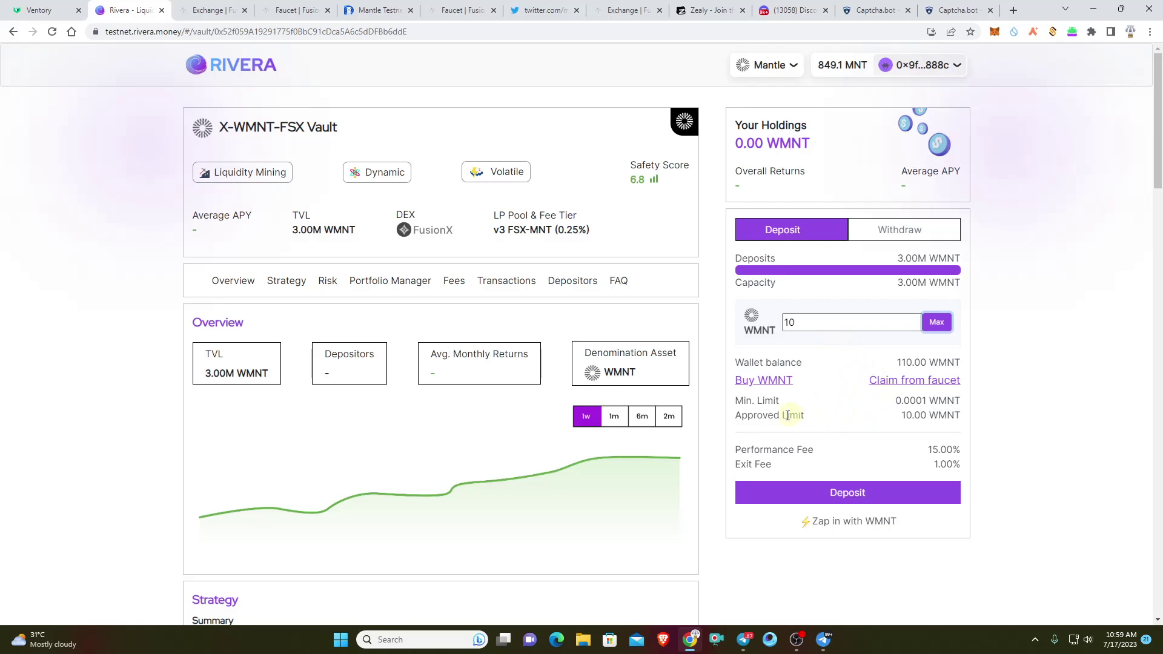
left_click_drag(812, 322, 763, 326)
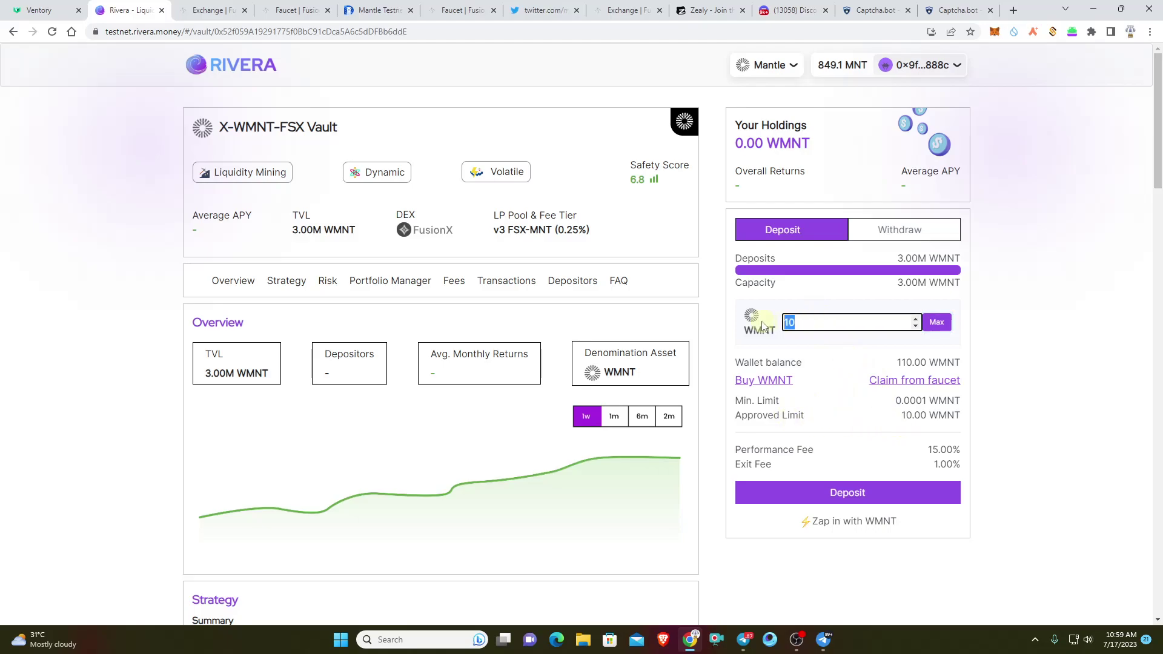
type("100")
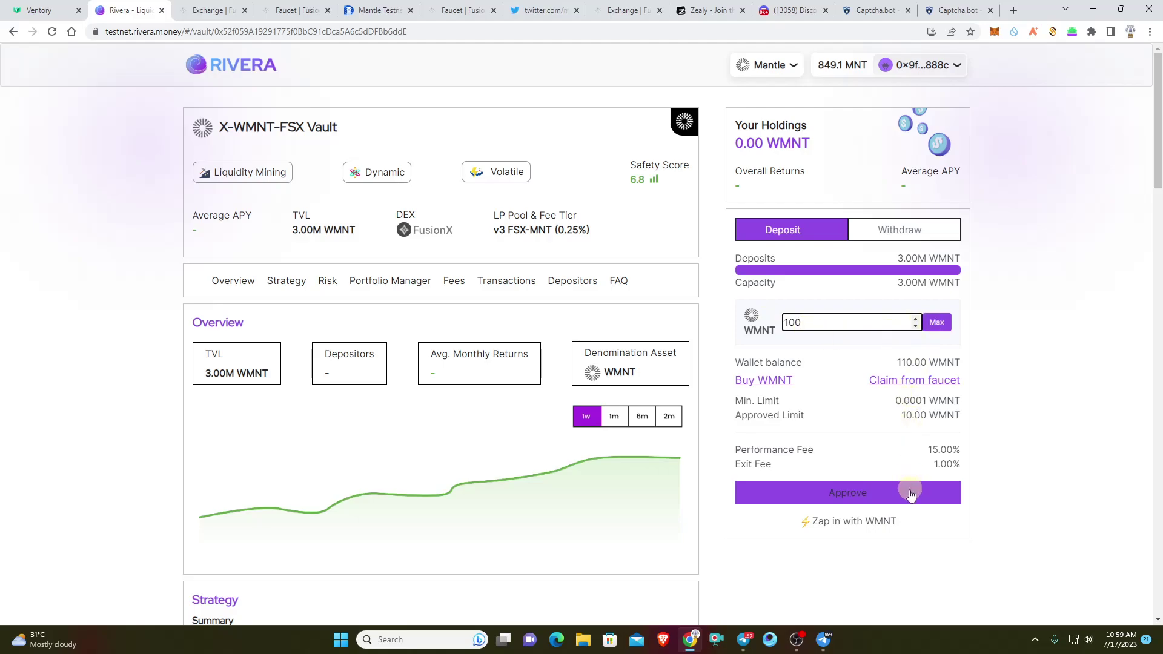
Approve a 110 WBIT spending cap in MetaMask for the vault deposit
left_click(910, 496)
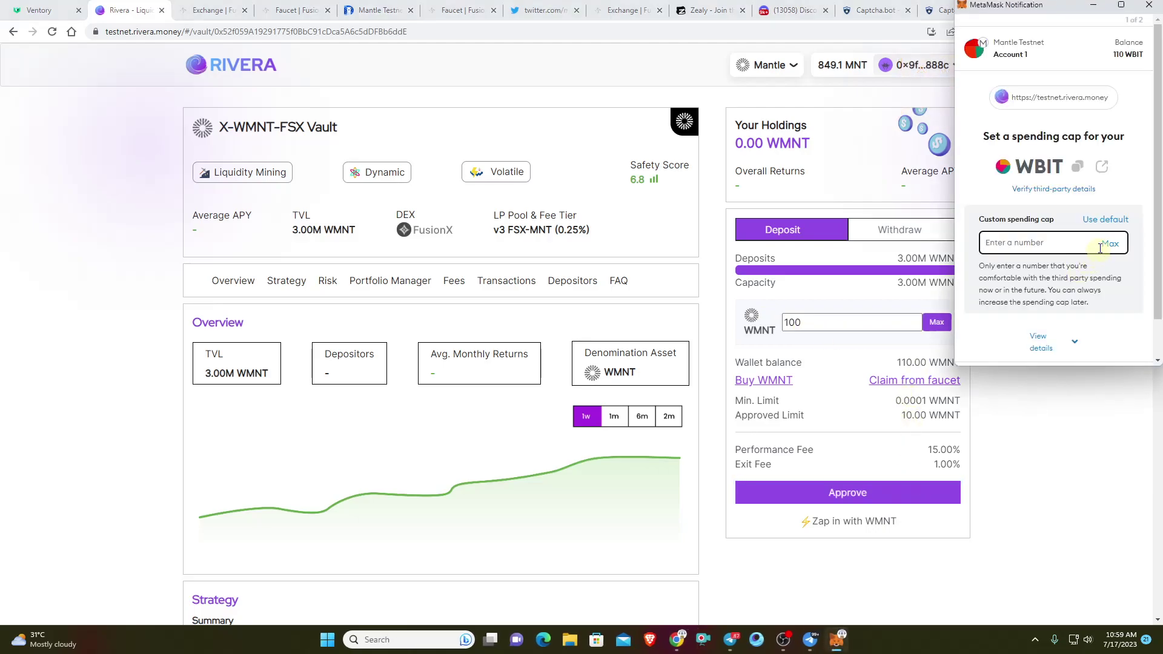
left_click(1107, 244)
scroll(1108, 284, "down", 1)
left_click(1119, 341)
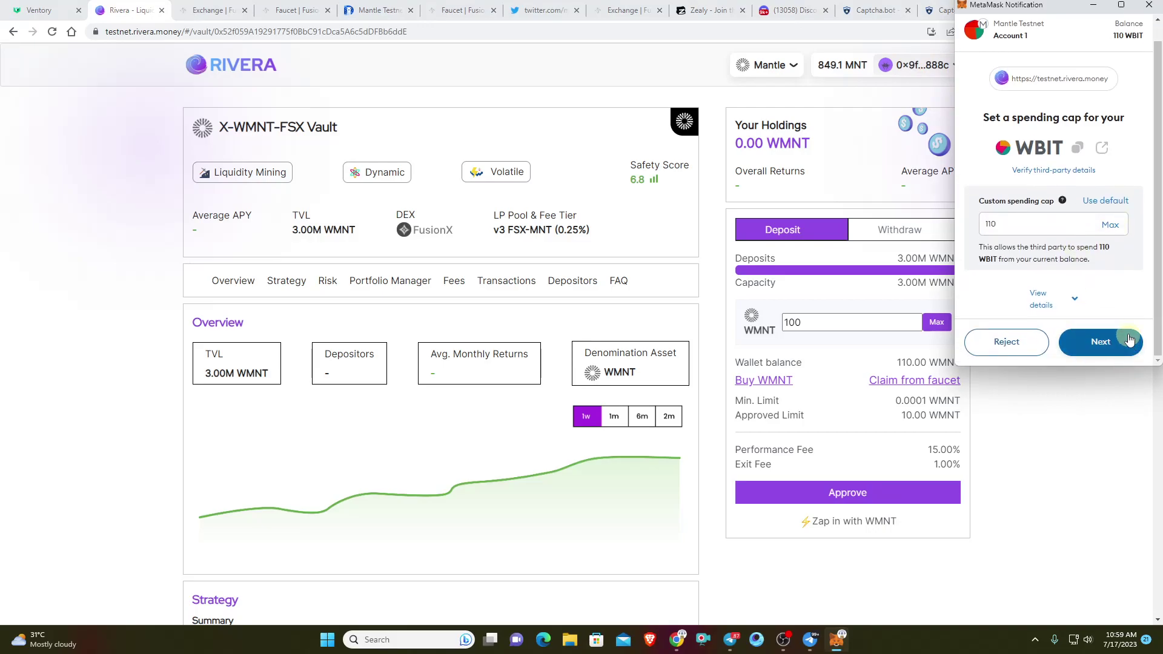
scroll(1121, 367, "down", 1)
left_click(1116, 347)
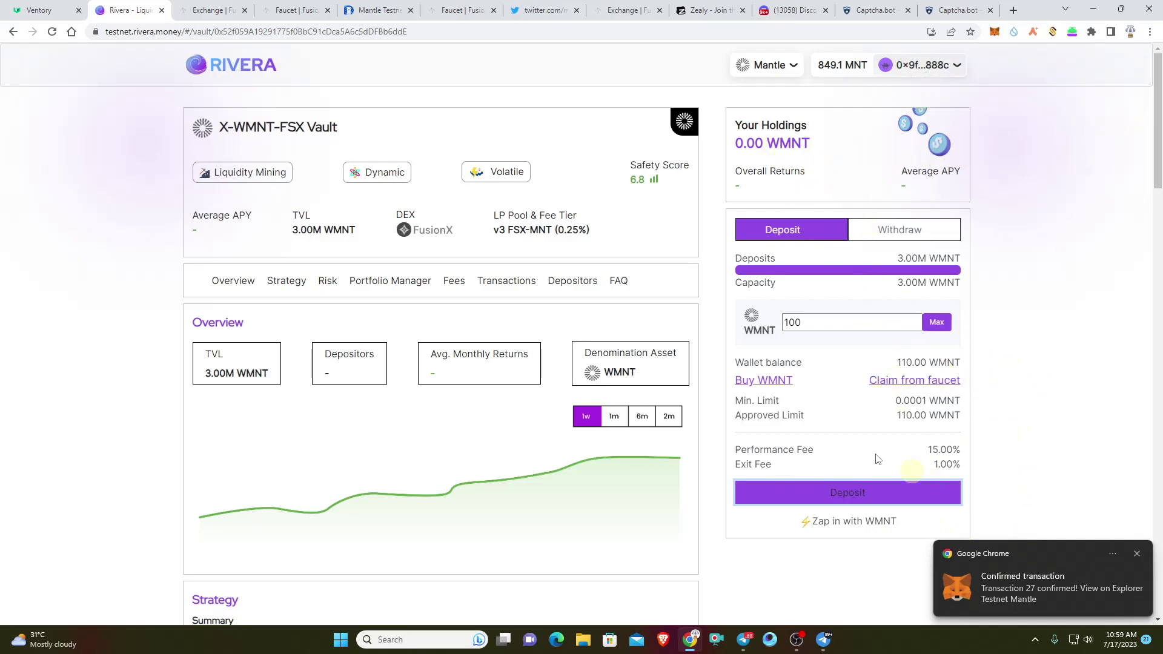
Reload the vault, enter the full 110 WMNT balance, then bring up the Zealy questboard
left_click(52, 31)
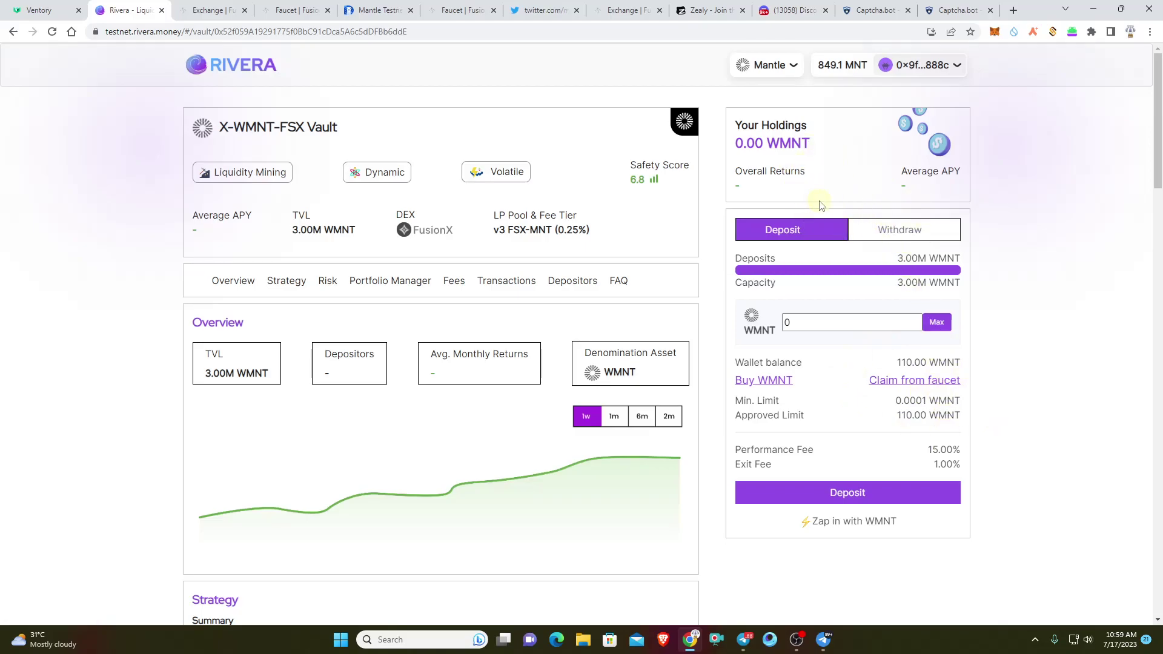
left_click(934, 327)
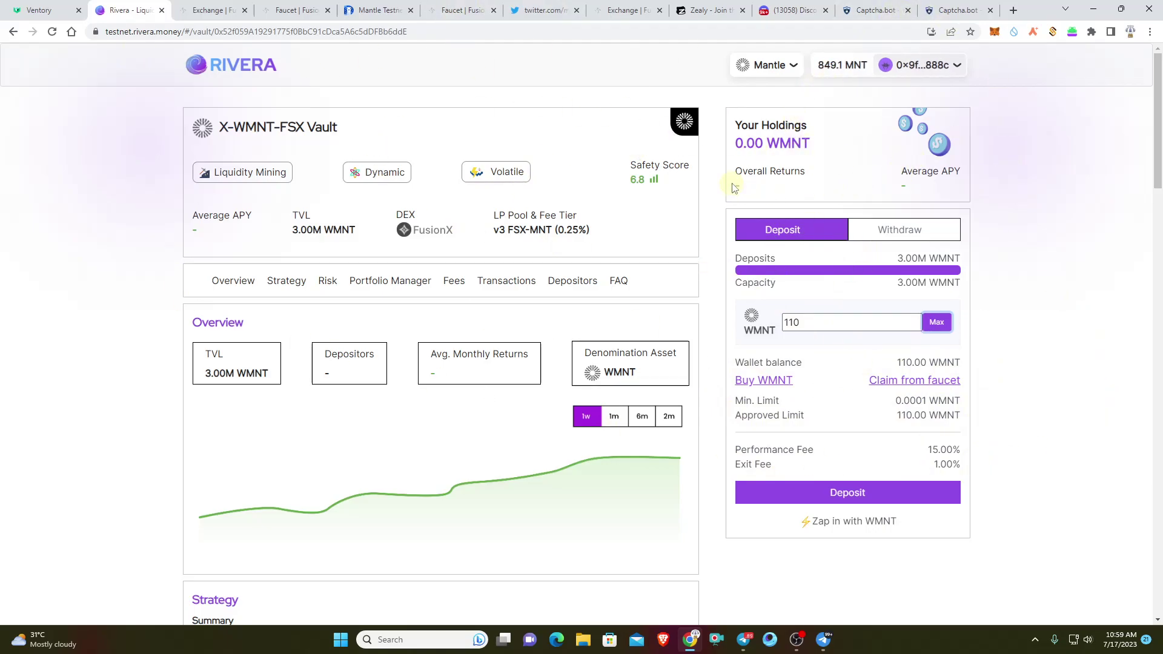
left_click(708, 11)
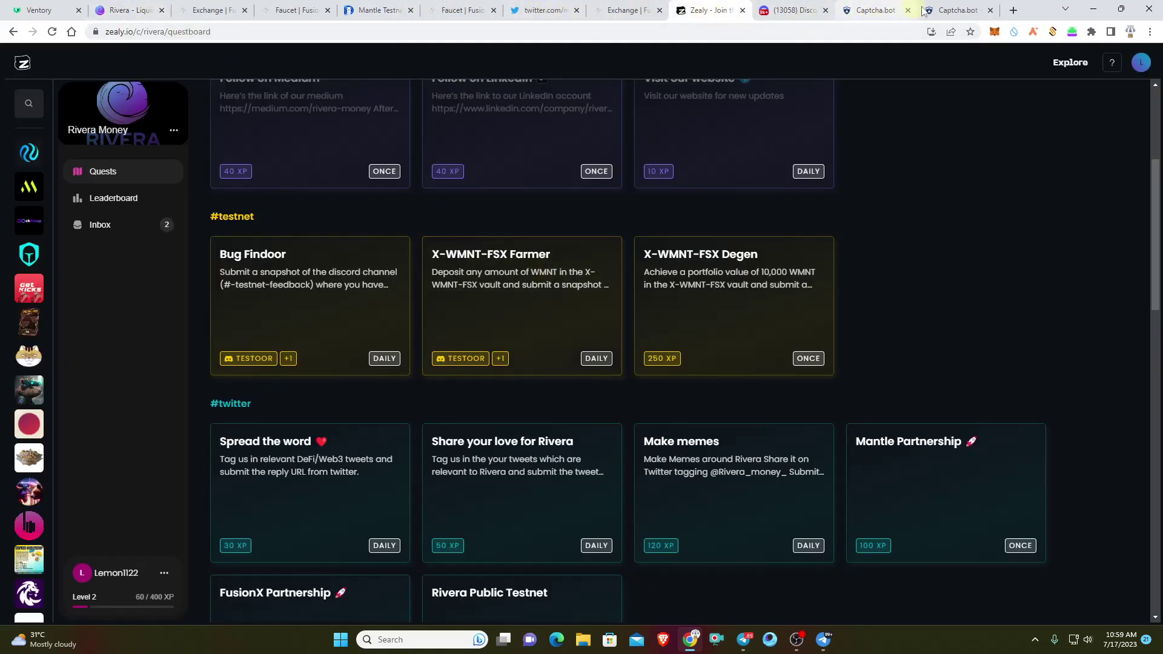
Open the X-WMNT-FSX Degen quest to review its 250 XP portfolio-snapshot requirement
left_click(793, 10)
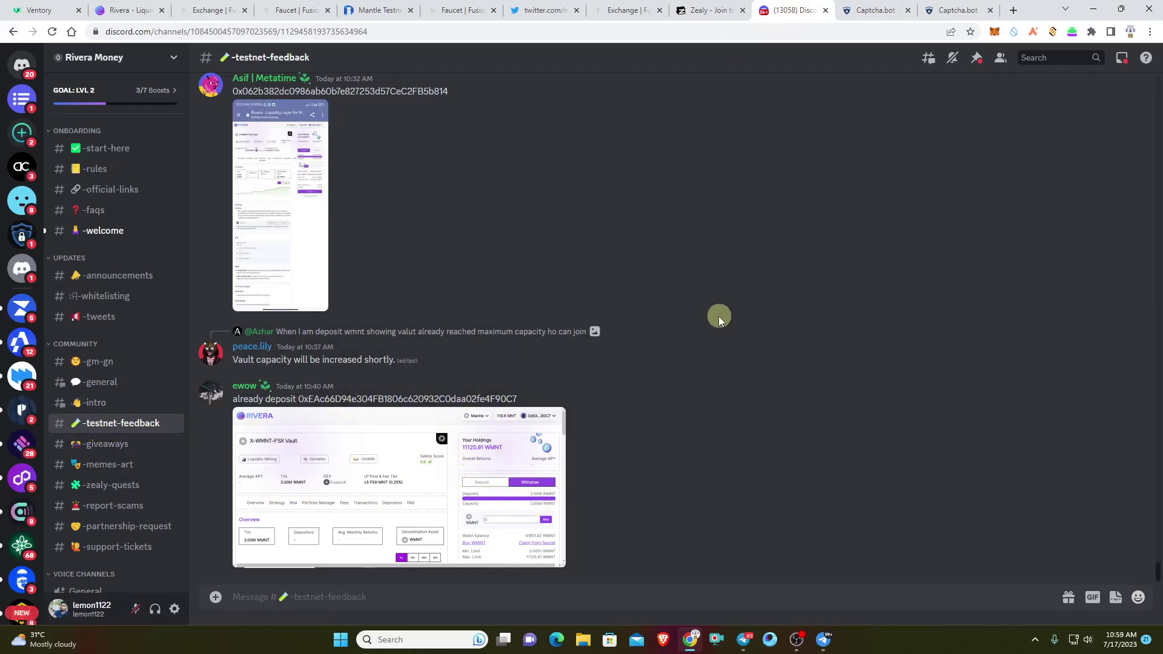
key("ctrl+shift+Tab")
scroll(489, 283, "up", 20)
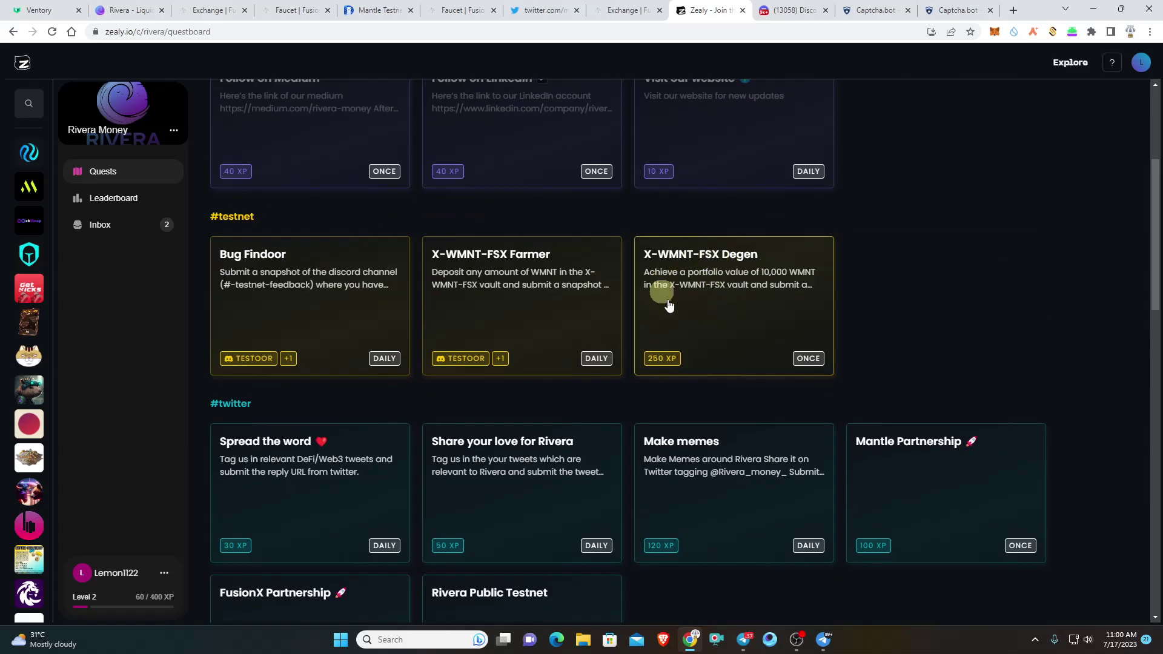
left_click(742, 319)
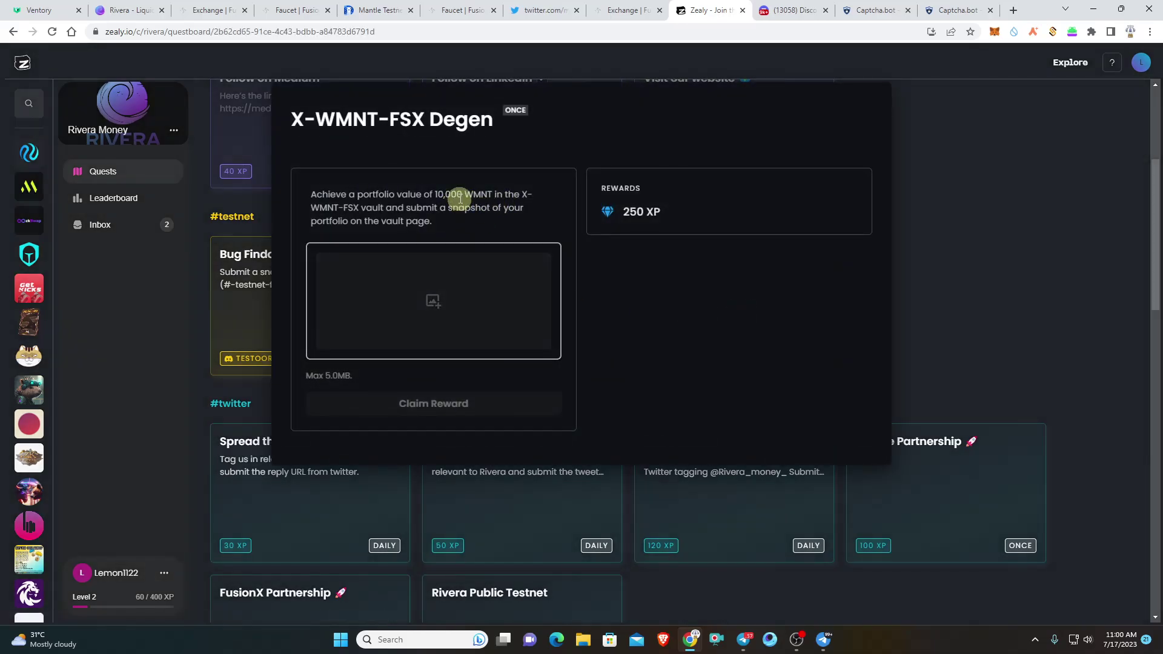
left_click(128, 10)
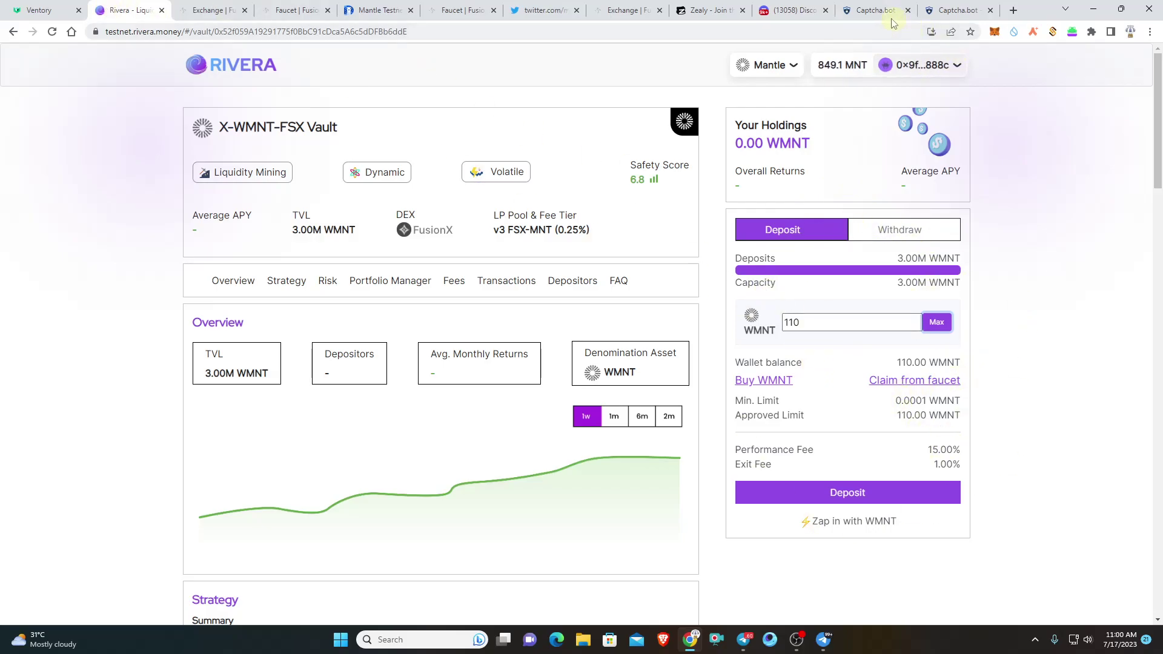
View the 11125.91 WMNT vault screenshot in Discord testnet-feedback, then close the Degen quest
left_click(790, 11)
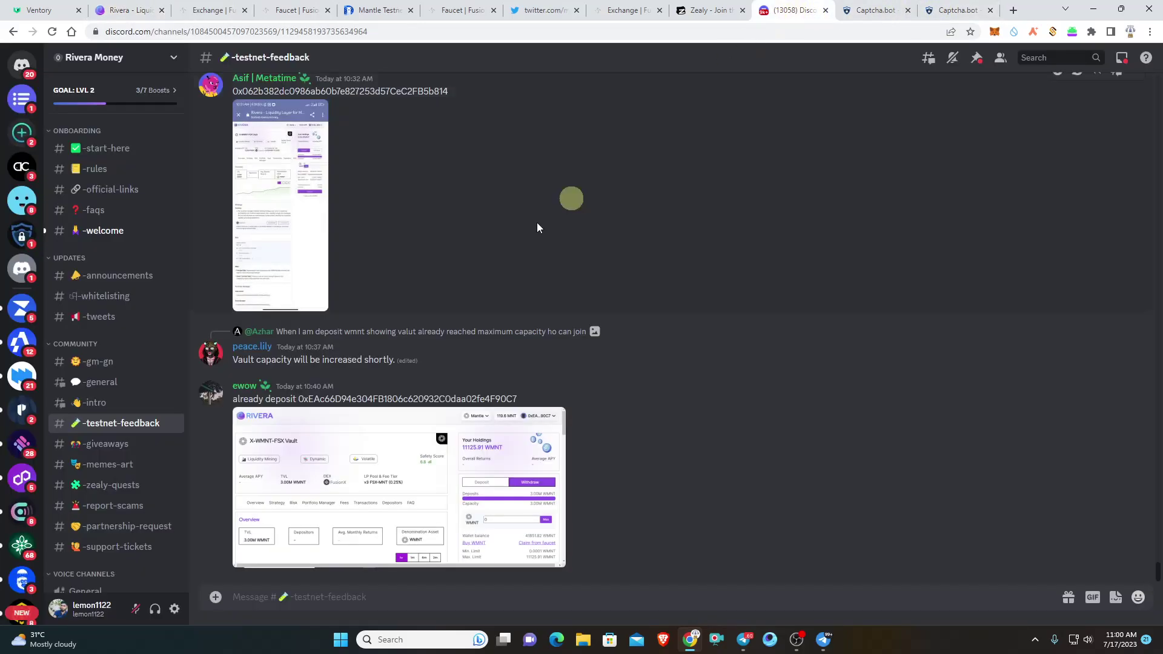
left_click(369, 460)
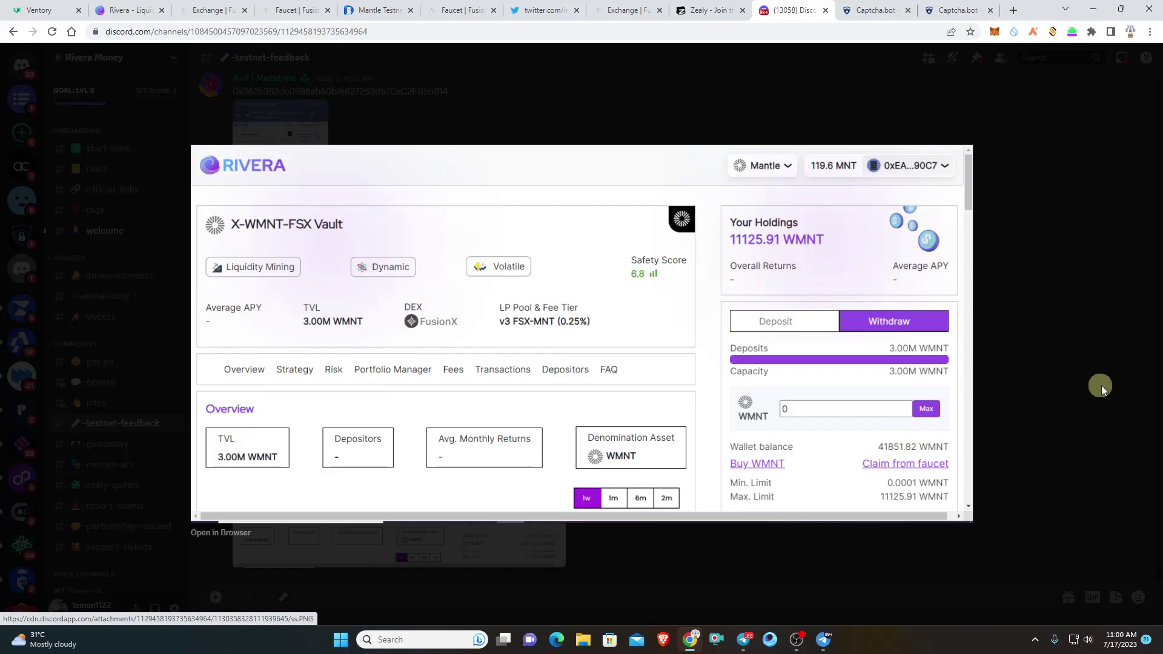
left_click(1063, 398)
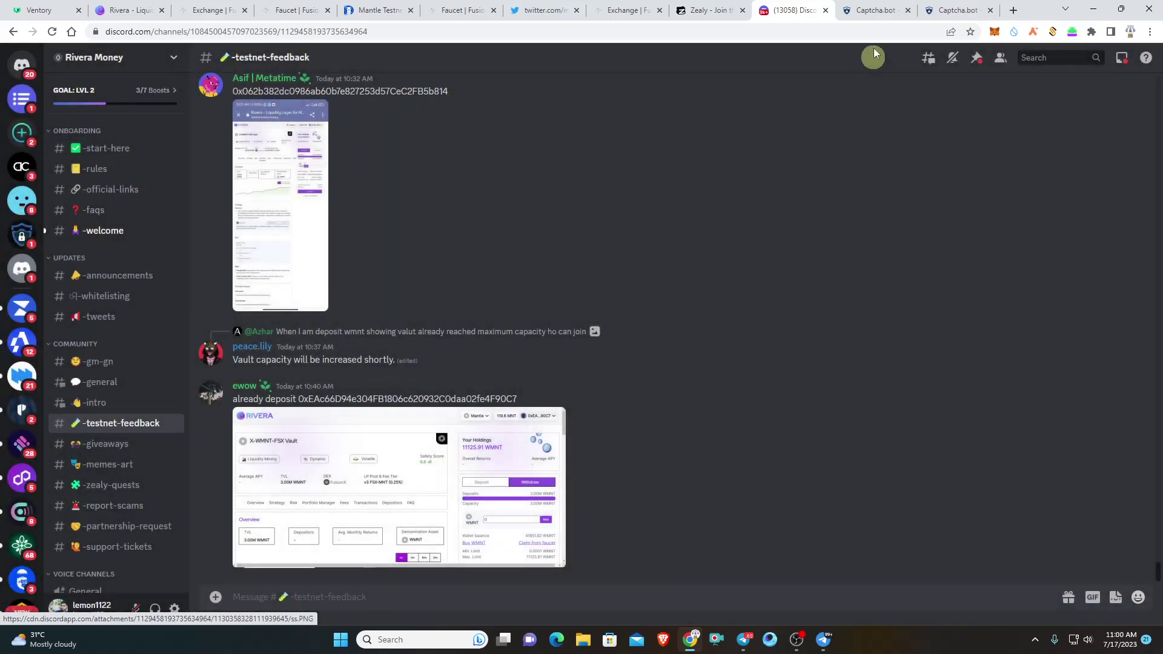
left_click(696, 11)
left_click(1018, 276)
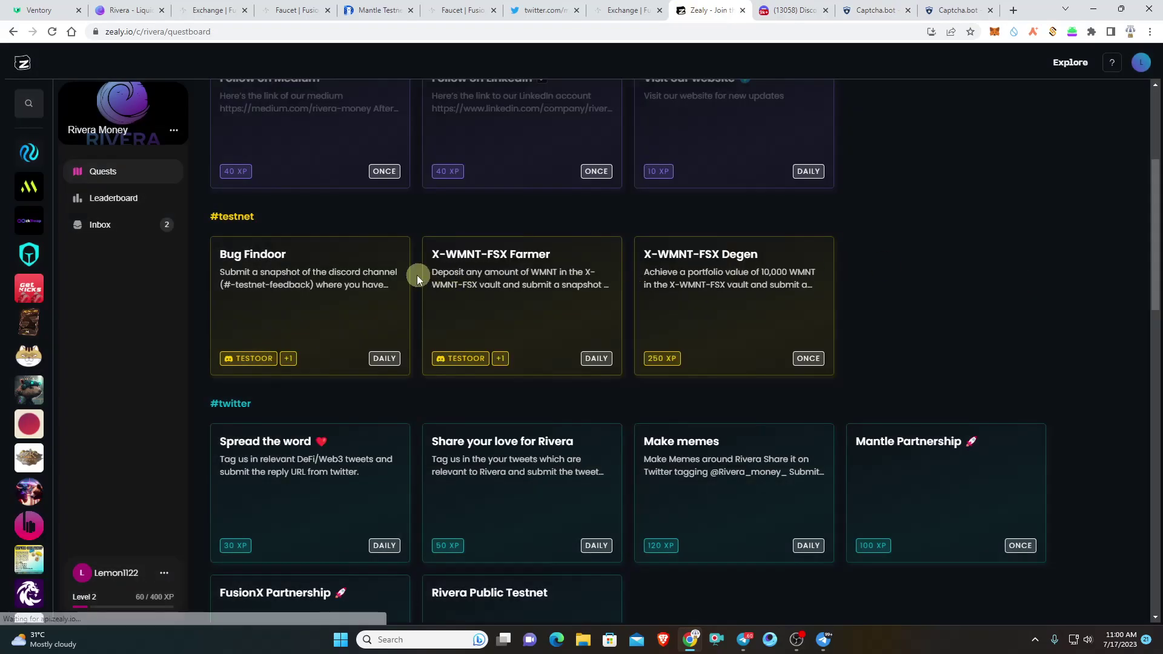
Scroll to the #twitter quests and preview Spread the word and Share your love for Rivera
scroll(355, 295, "up", 3)
scroll(460, 405, "down", 3)
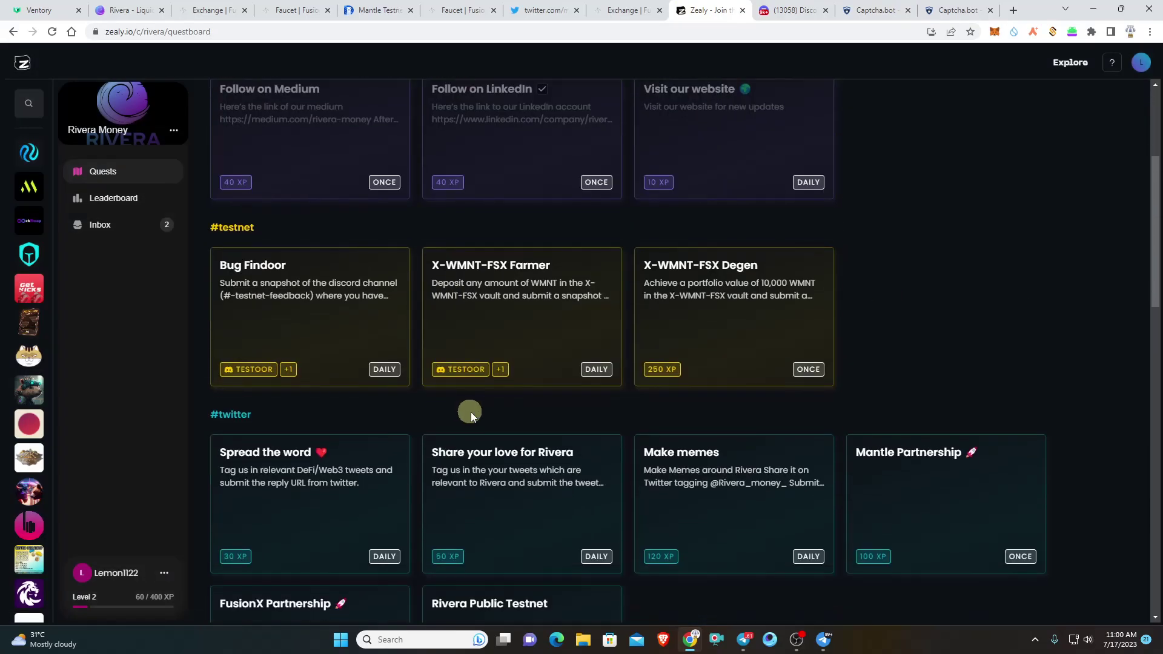
scroll(700, 363, "down", 10)
scroll(701, 364, "up", 15)
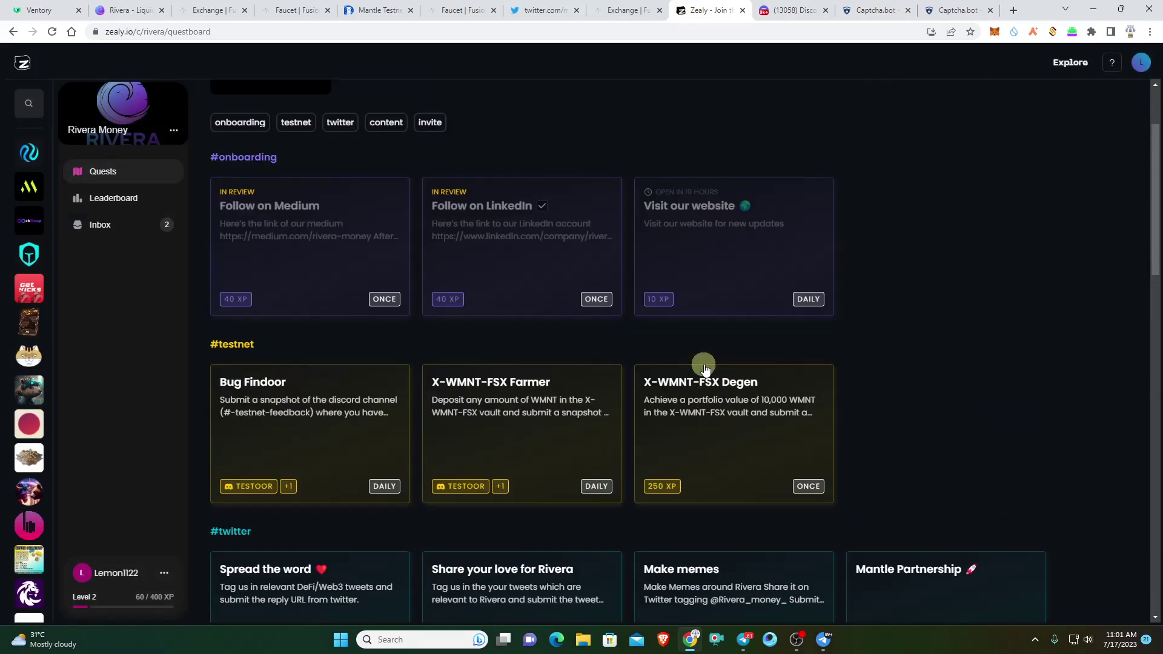
scroll(701, 350, "down", 7)
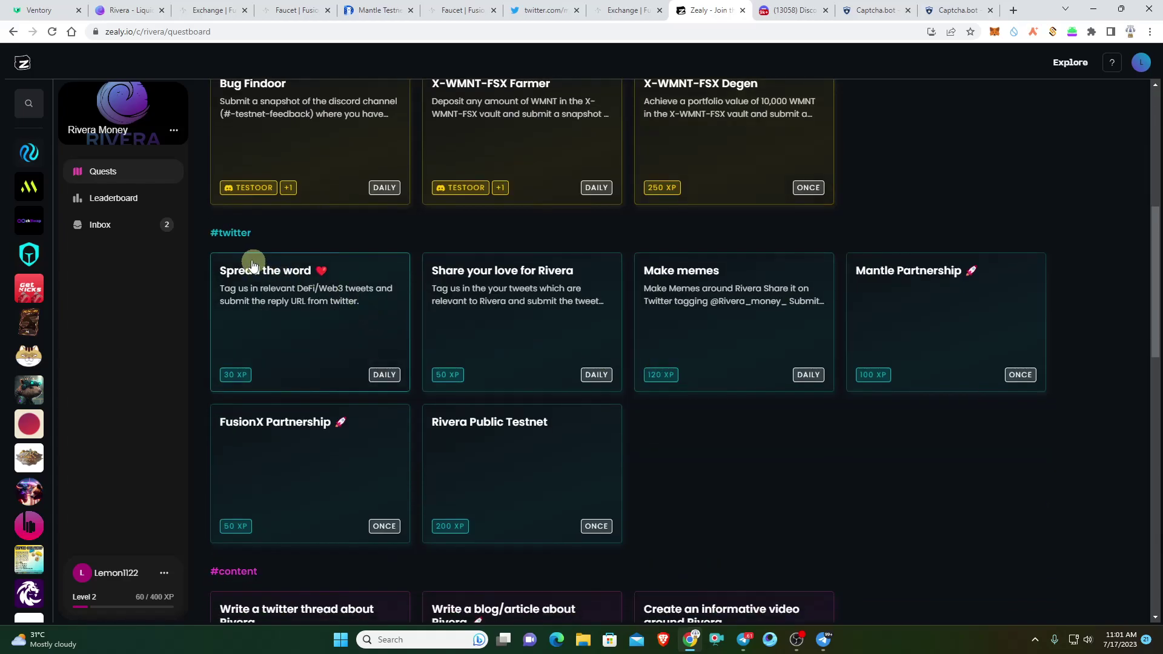
left_click(323, 341)
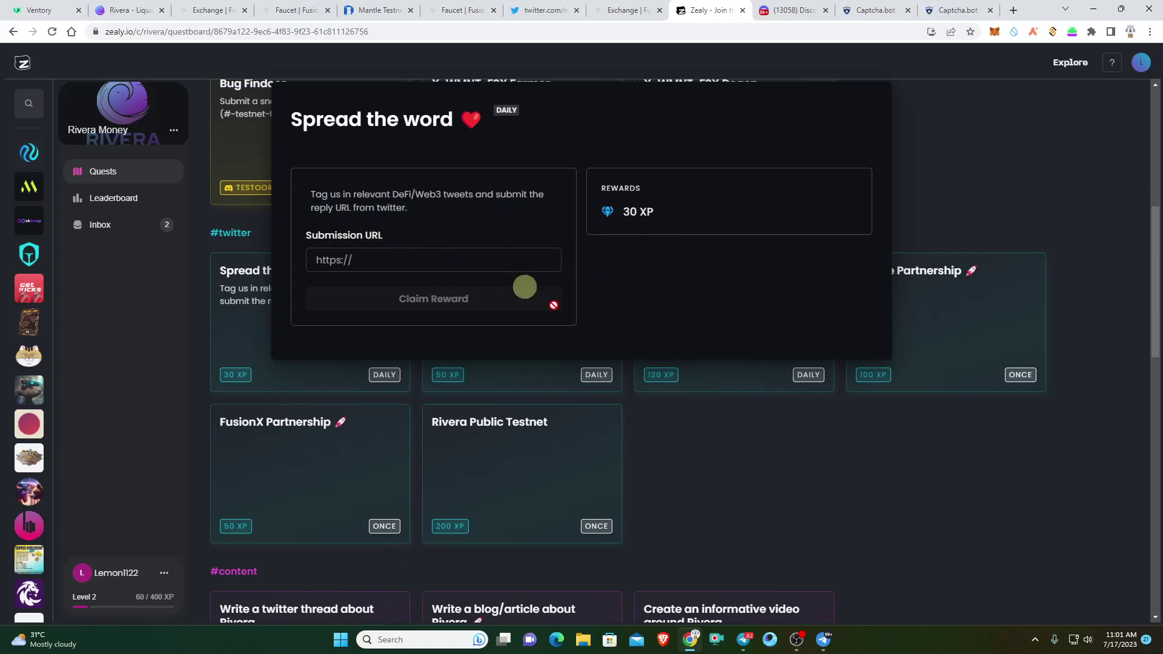
left_click(764, 450)
left_click(519, 346)
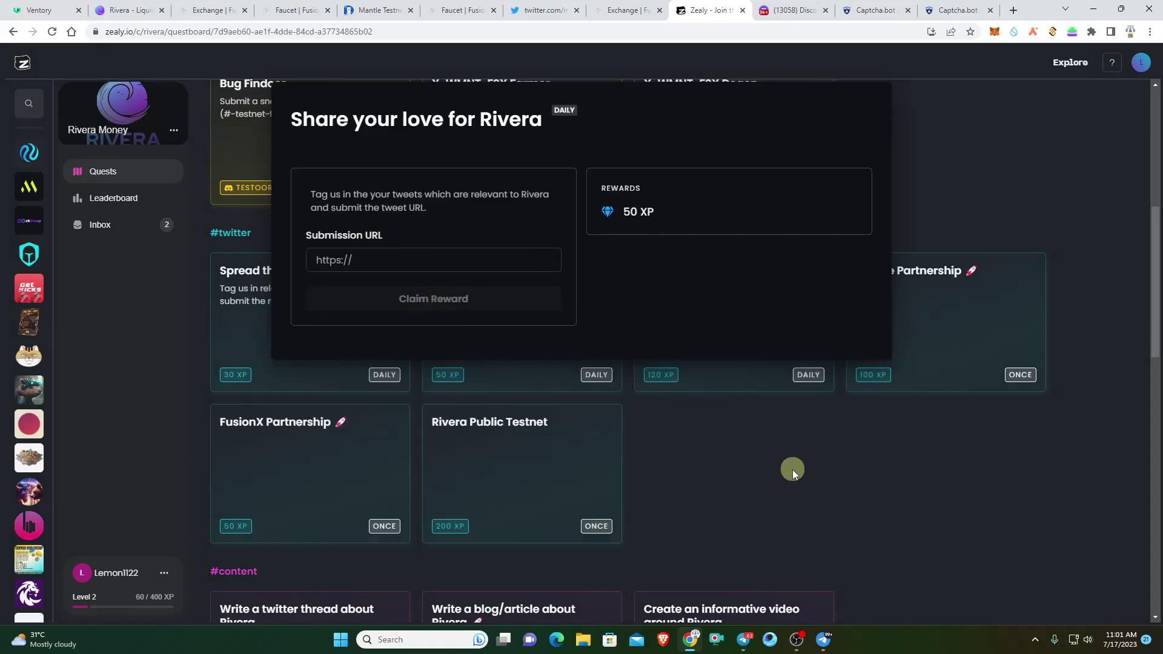
left_click(758, 444)
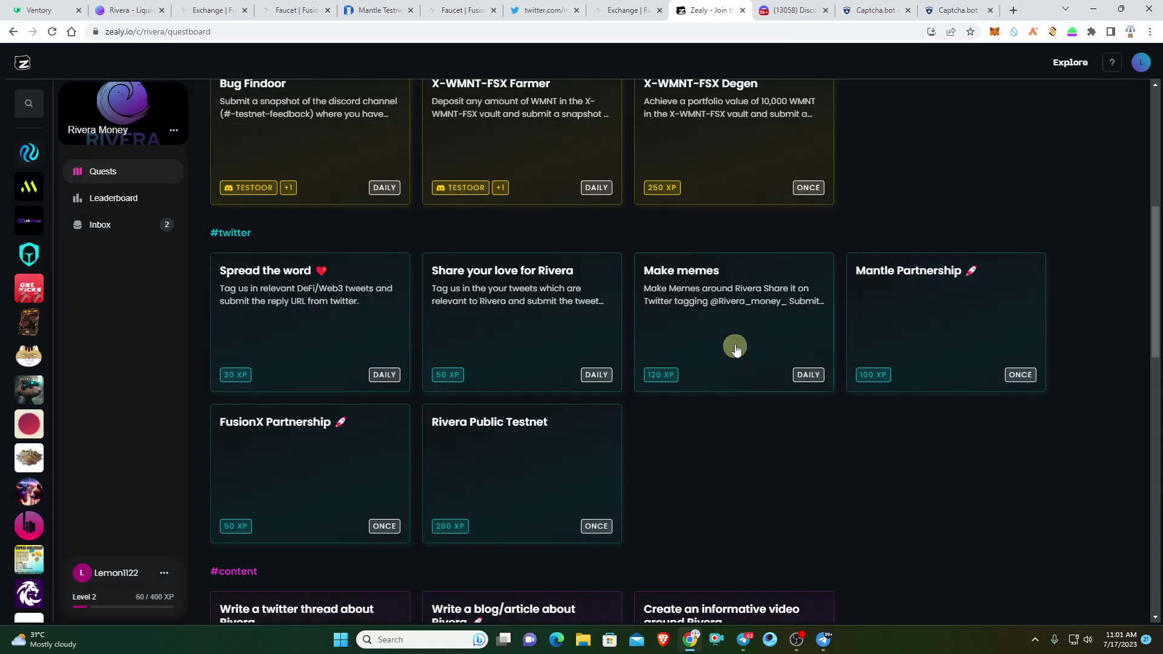
Preview Make memes, then start the Mantle Partnership quest's tweet-like task
left_click(734, 345)
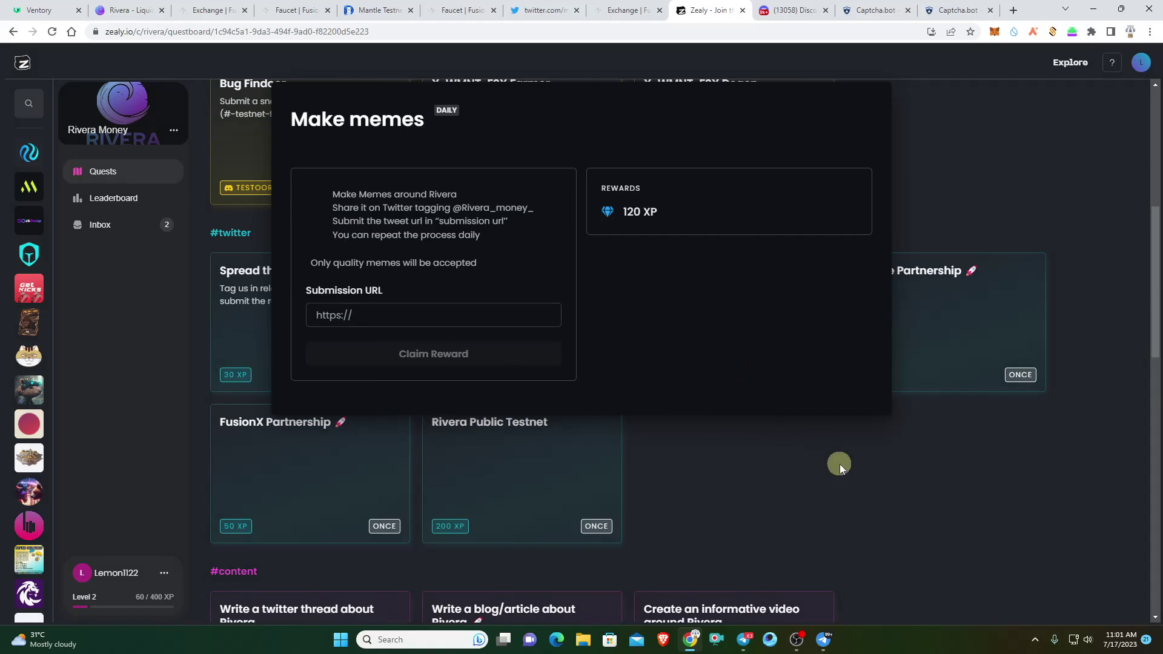
left_click(840, 464)
left_click(940, 341)
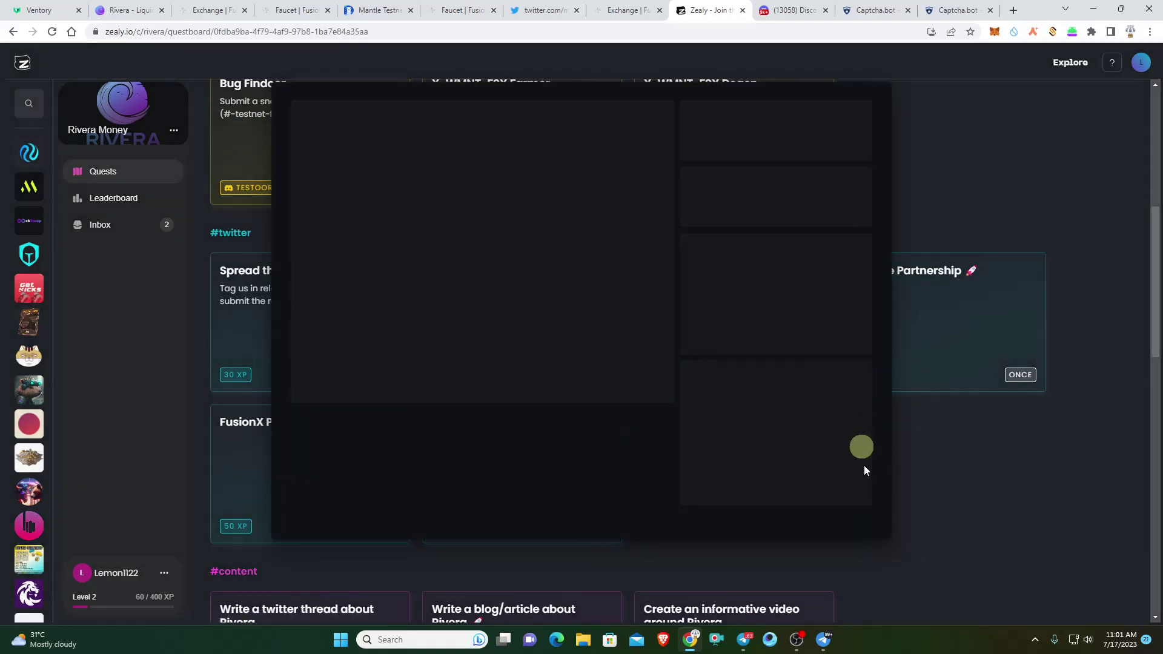
left_click(530, 269)
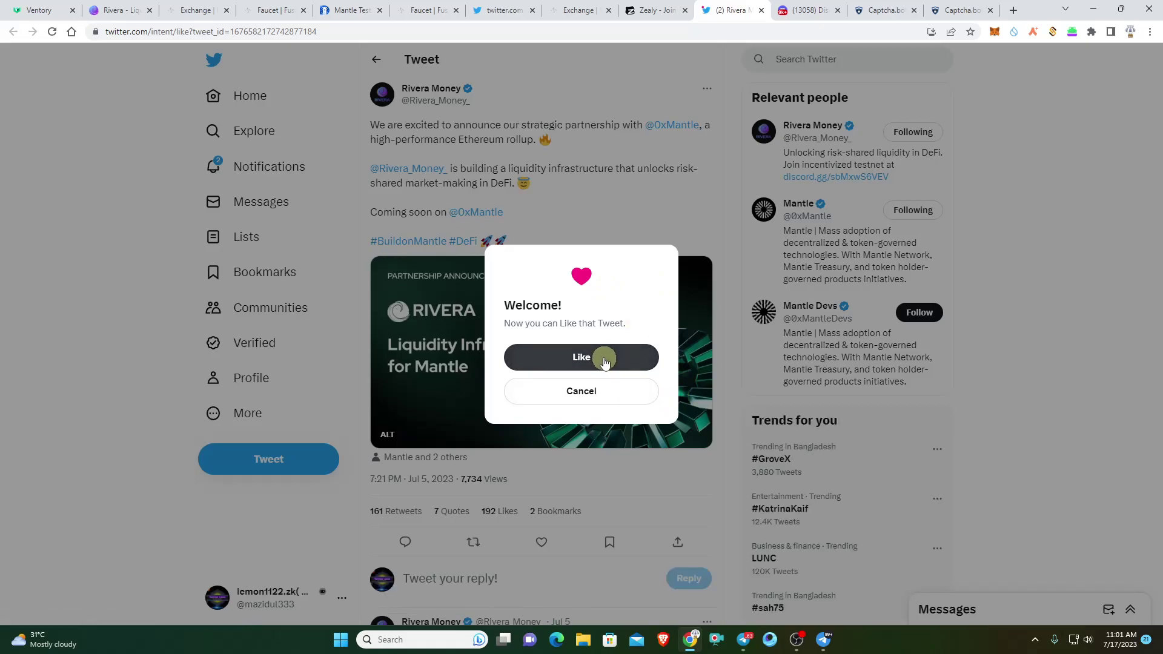
Like and retweet Rivera Money's Mantle partnership tweet
left_click(599, 356)
scroll(558, 472, "down", 1)
left_click(473, 421)
left_click(442, 419)
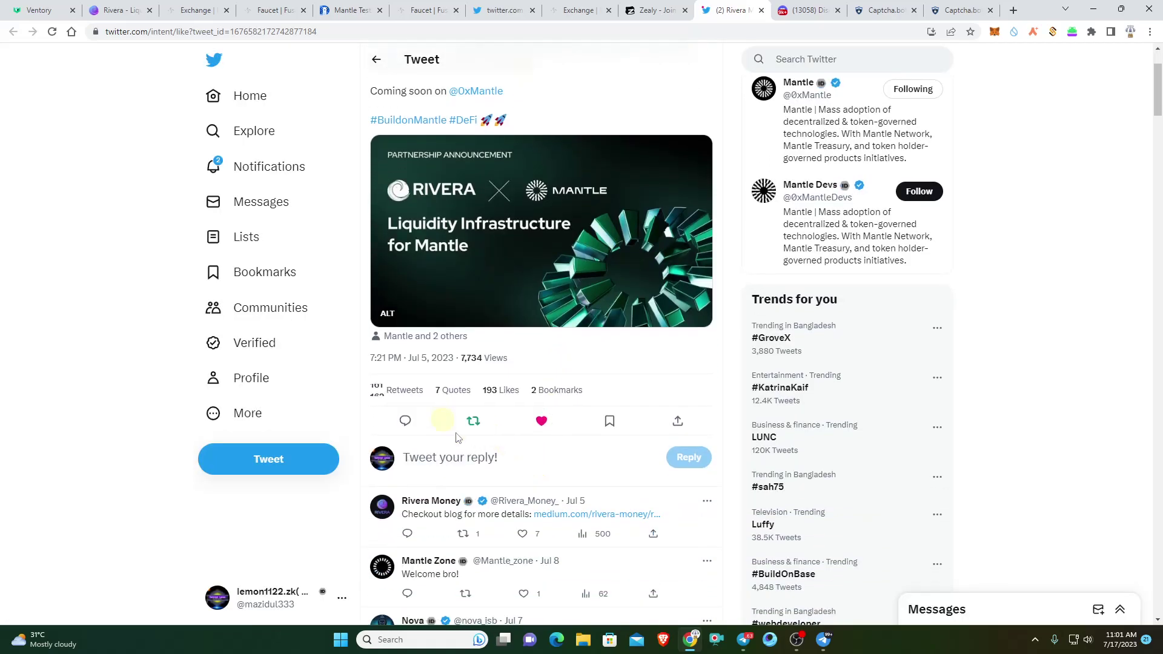
Reply 'uu' to the partnership tweet and return to the Mantle Partnership quest on Zealy
left_click(512, 462)
type("uu")
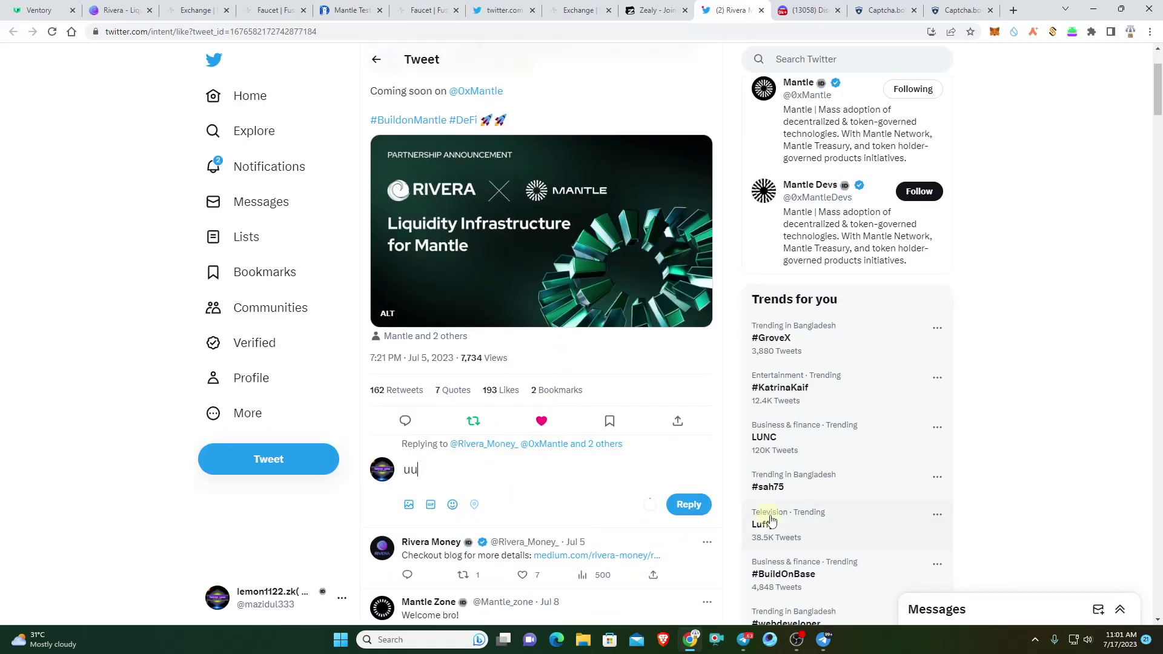
left_click(688, 504)
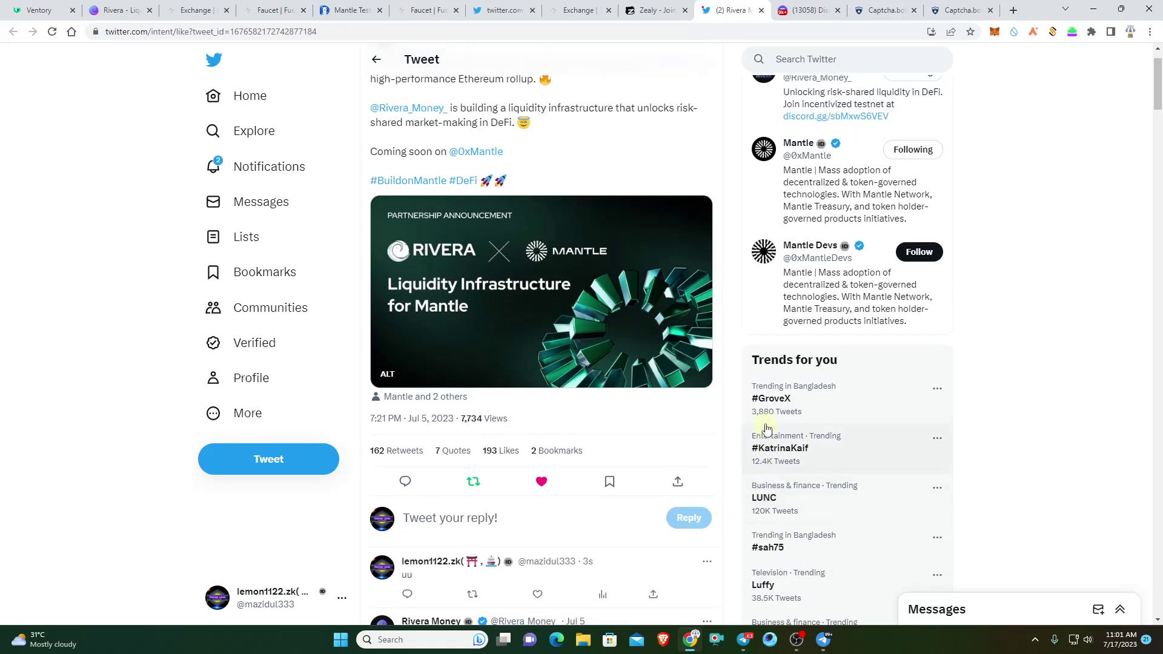
scroll(649, 402, "down", 8)
scroll(651, 402, "up", 10)
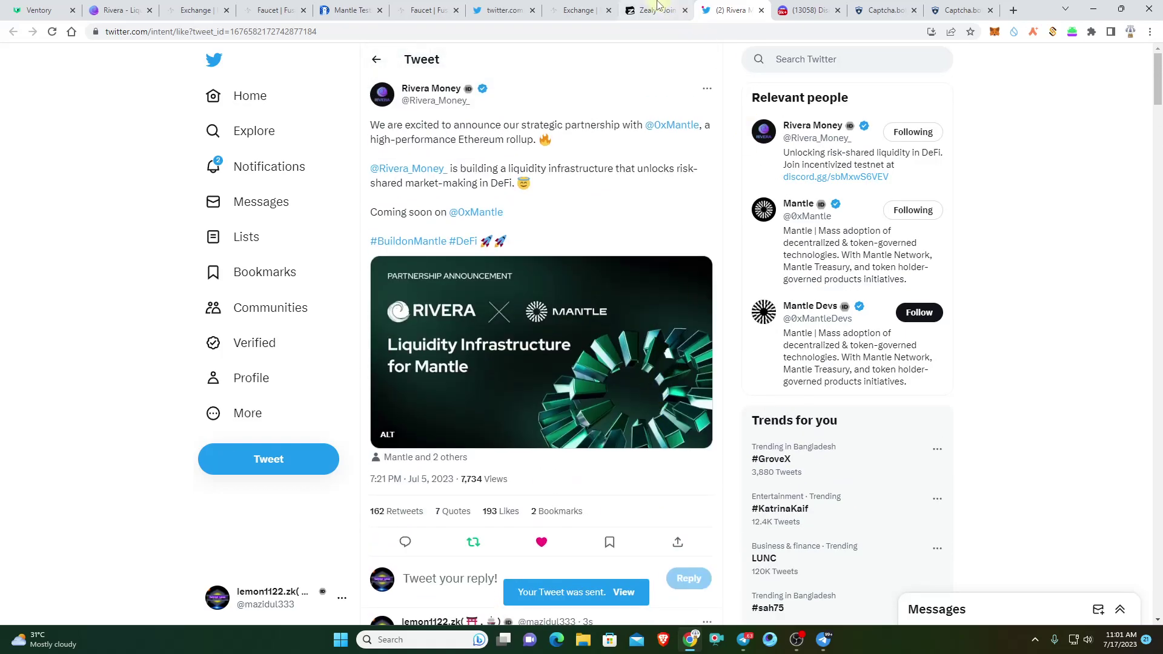
left_click(651, 11)
scroll(509, 479, "down", 1)
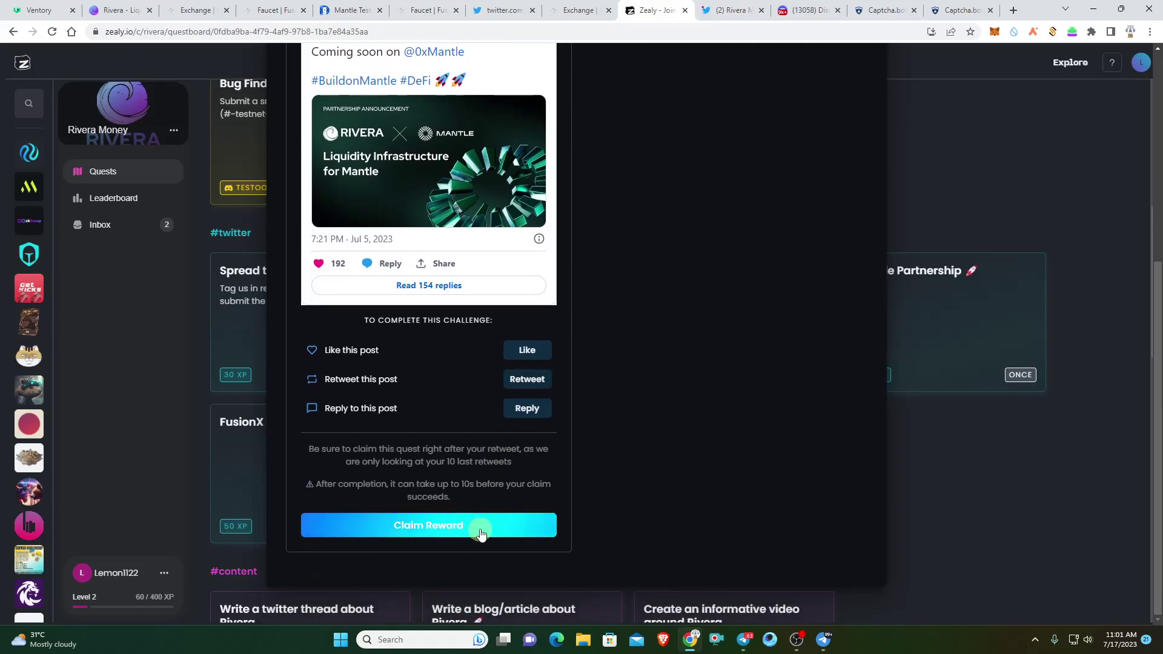
Claim the Mantle Partnership quest reward so it leaves the twitter quest list
left_click(516, 525)
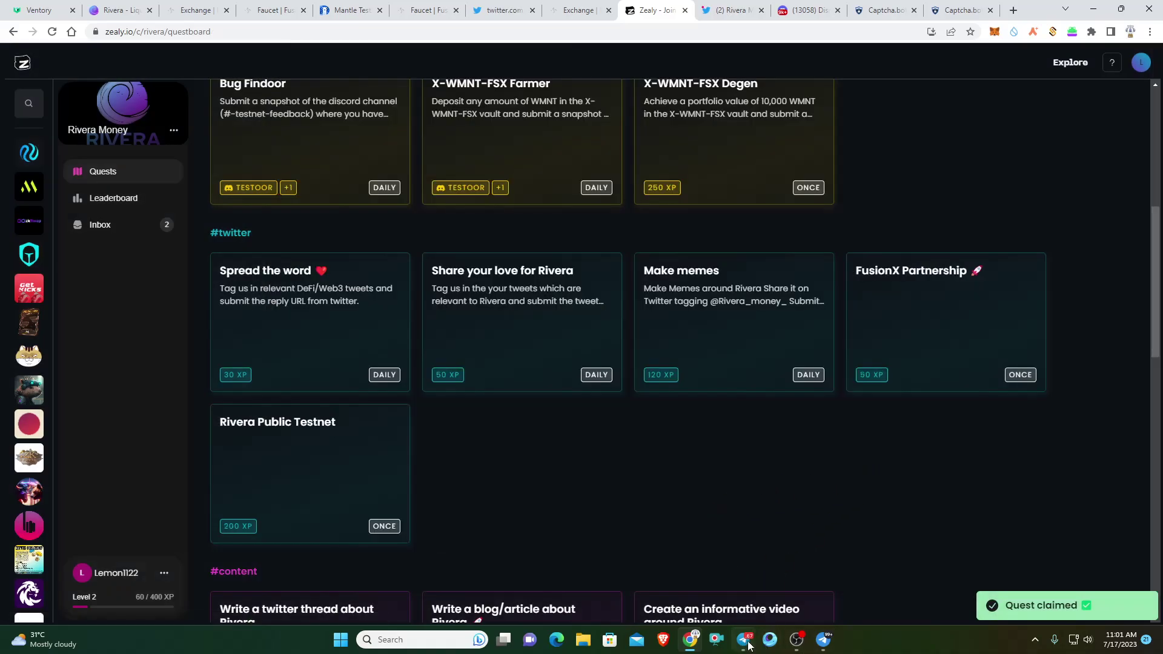
left_click(748, 645)
Select the Rivera Incentivized Testnet Launch post in Telegram and copy its post link
scroll(636, 424, "up", 2)
left_click_drag(505, 308, 579, 375)
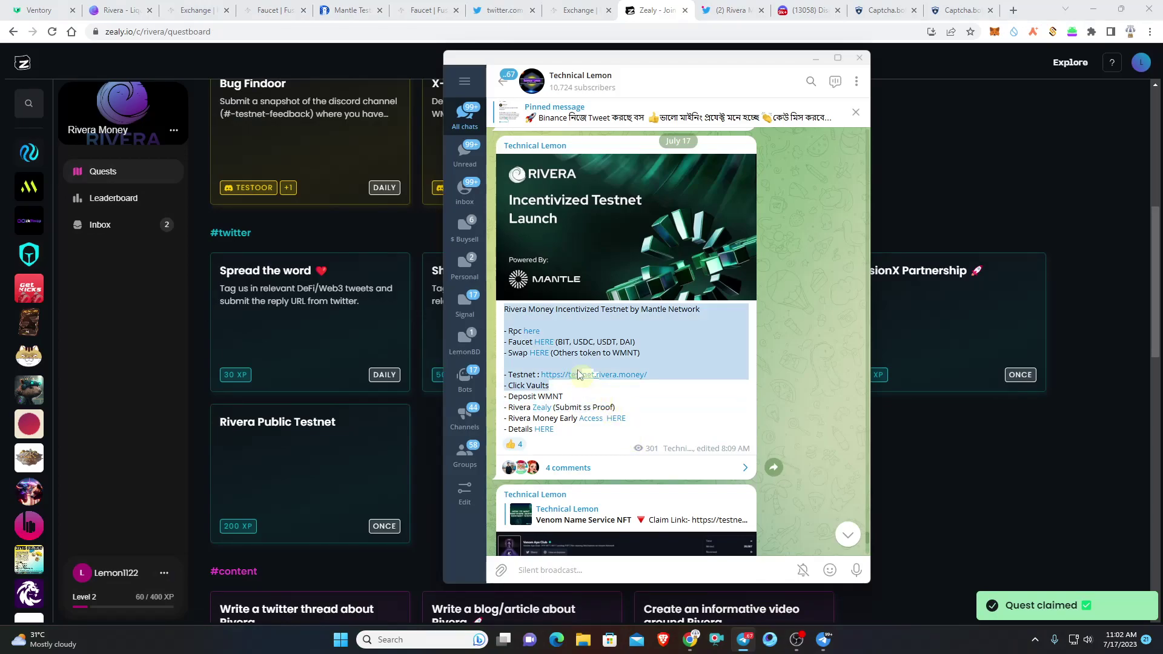
left_click(600, 441)
left_click(566, 447)
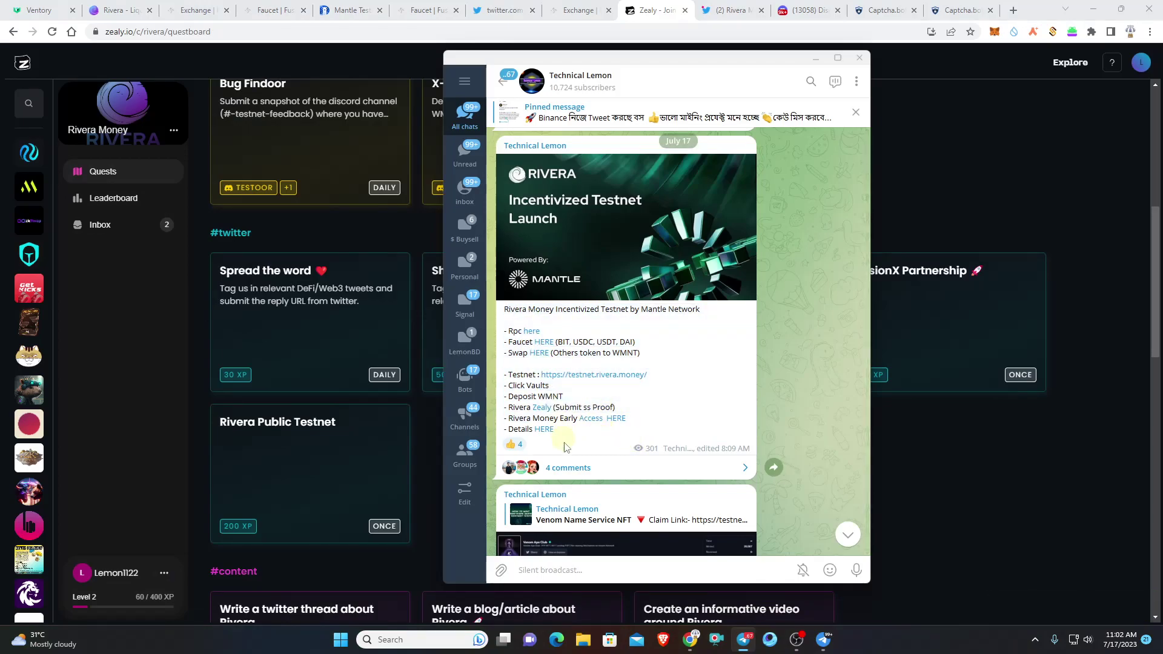
triple_click(572, 432)
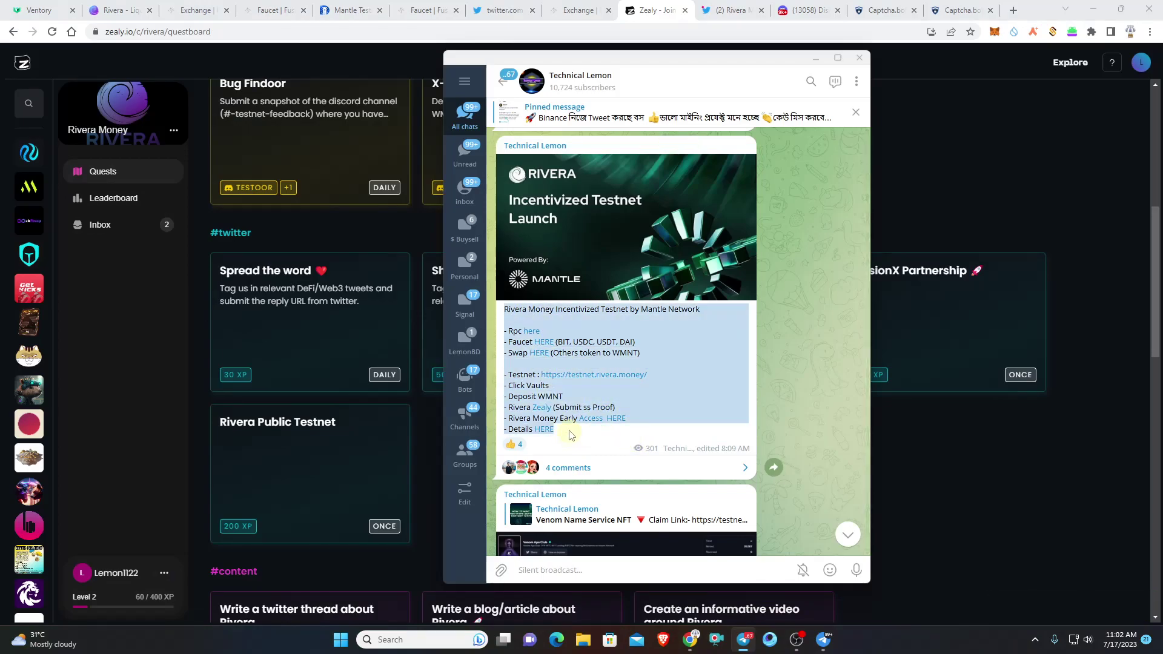
right_click(666, 362)
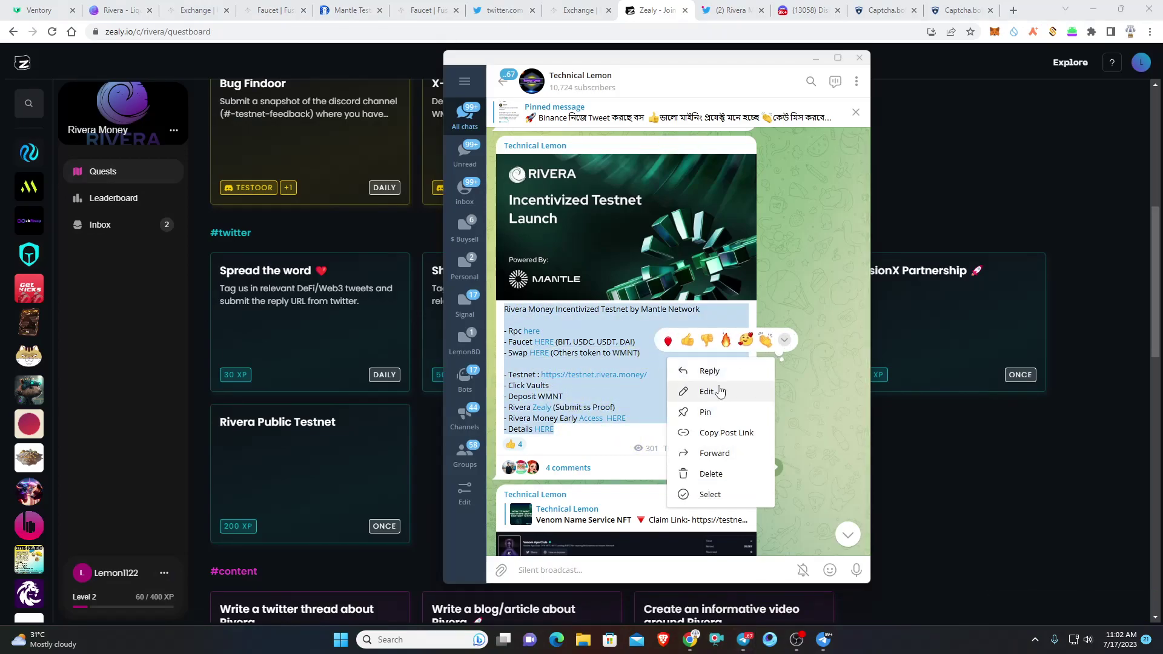
left_click(737, 432)
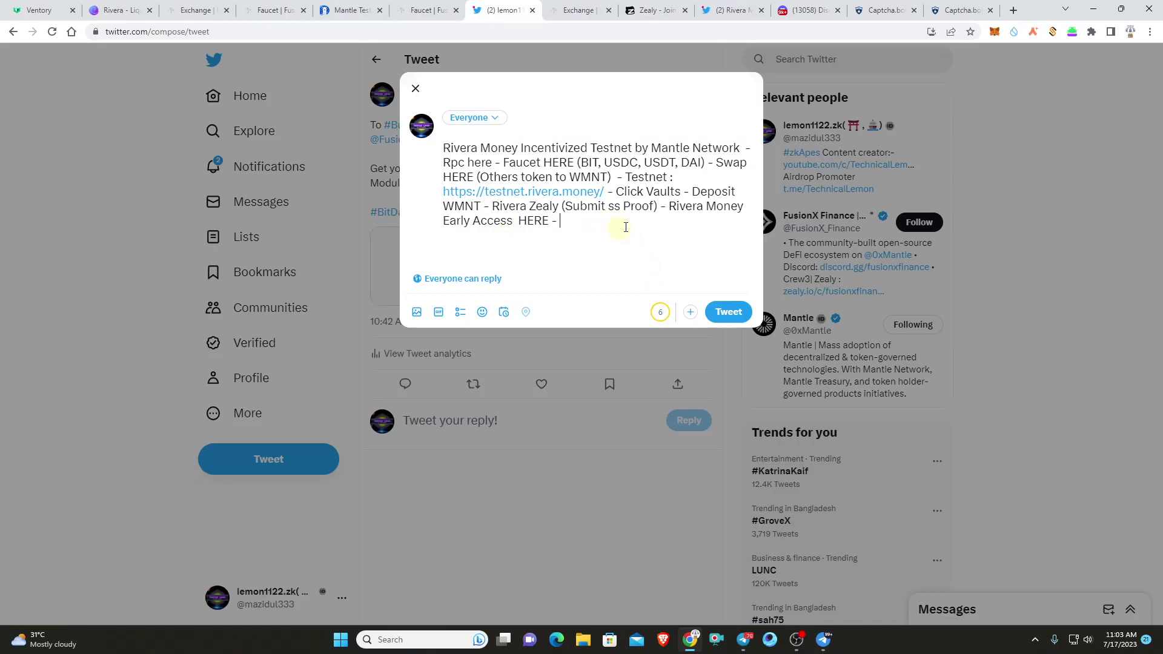
Attach the Rivera Incentivized Testnet Launch image from Online (H:) Download and post the tweet
left_click(416, 312)
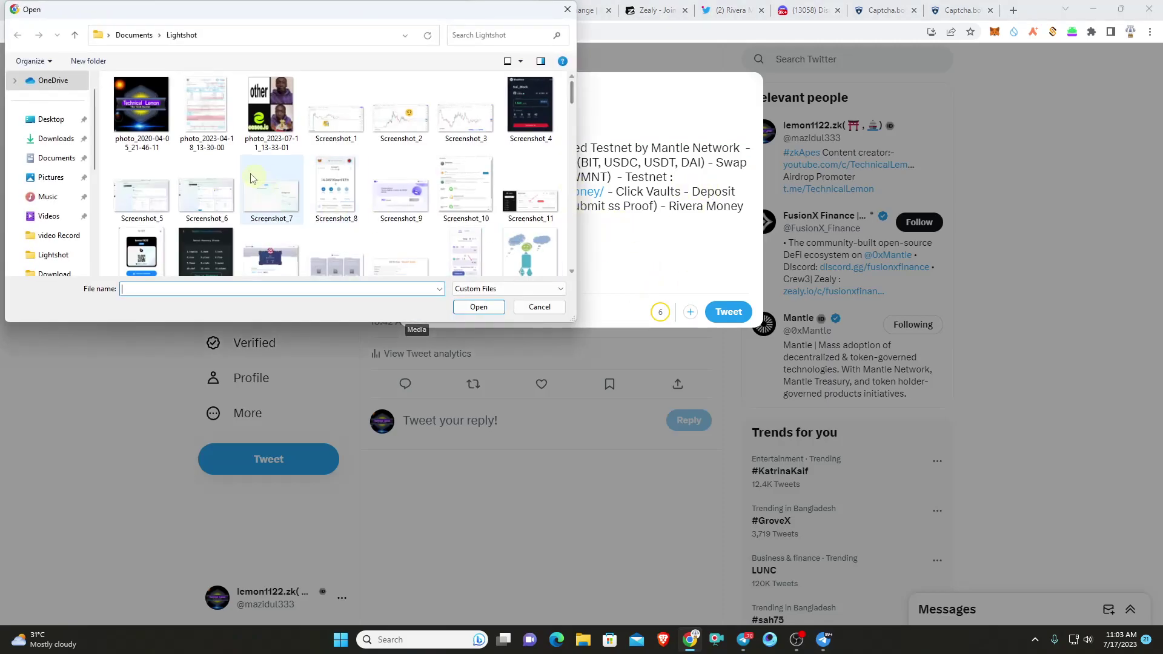
left_click(57, 138)
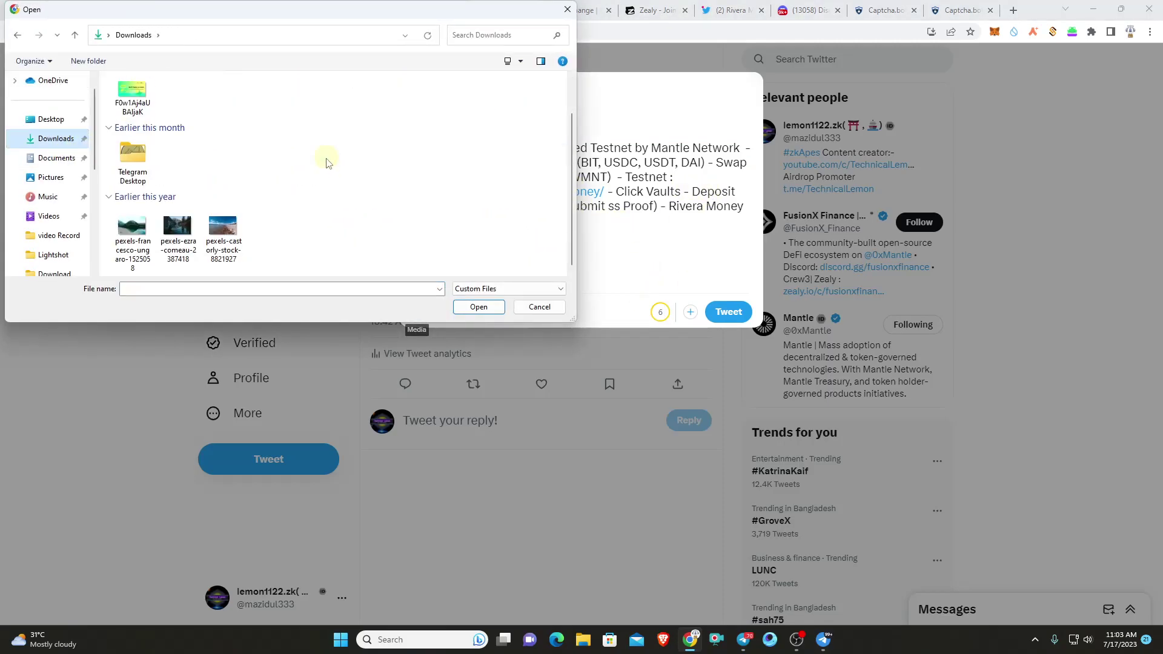
left_click(58, 158)
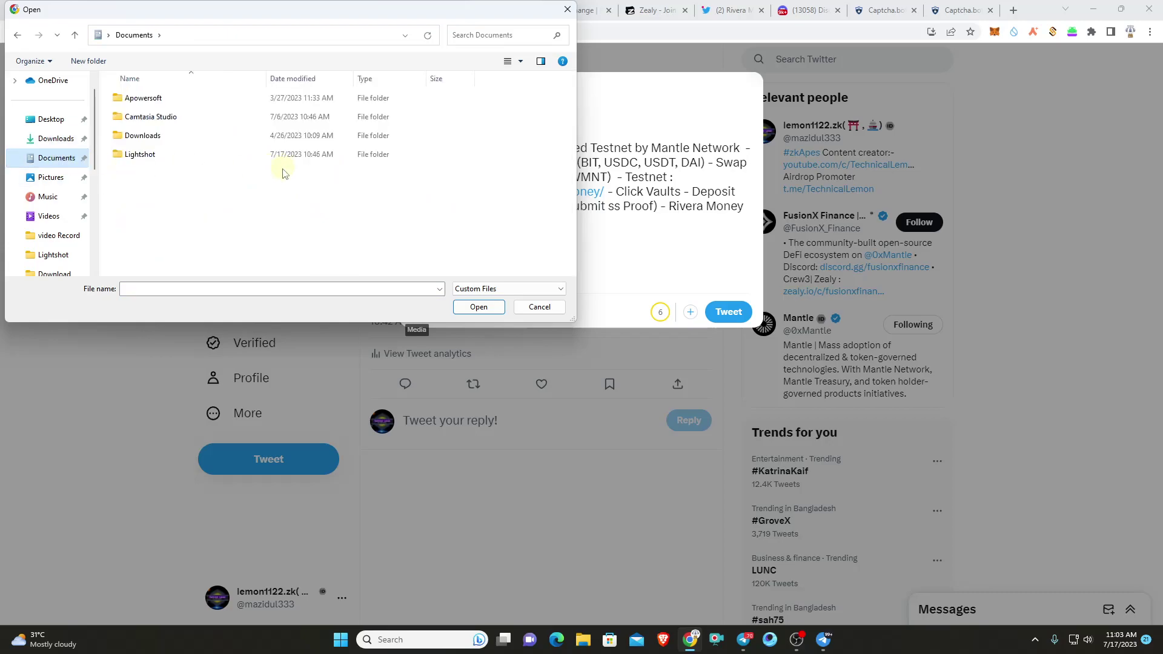
scroll(64, 227, "down", 4)
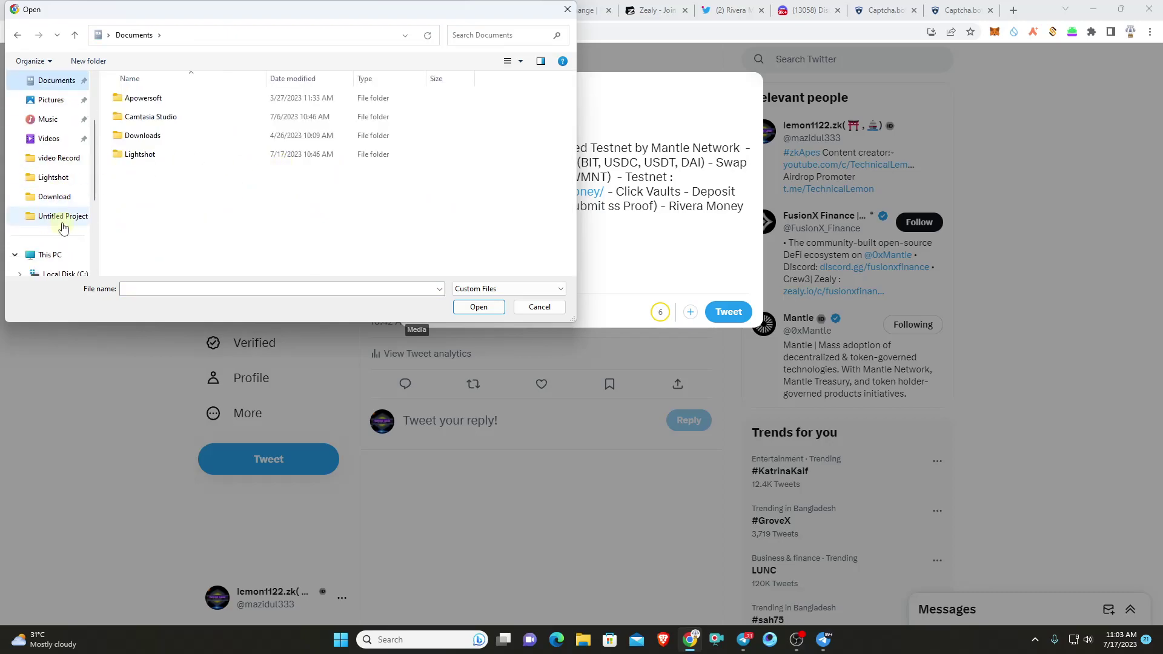
left_click(55, 196)
scroll(260, 194, "down", 3)
scroll(260, 194, "up", 3)
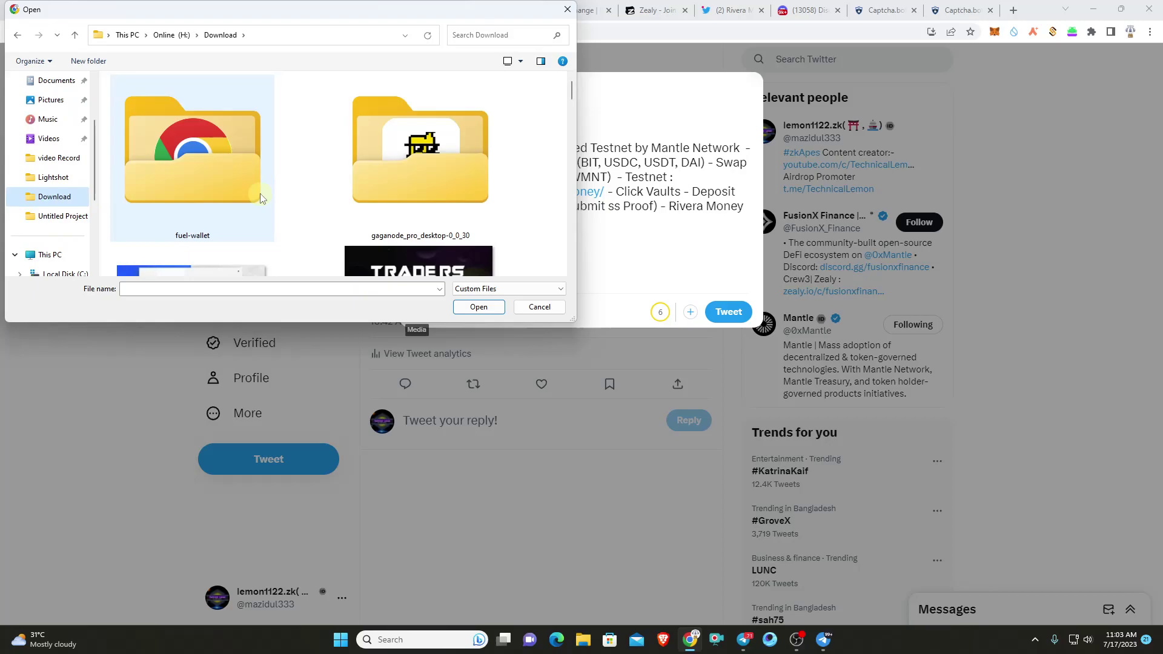
scroll(261, 197, "down", 10)
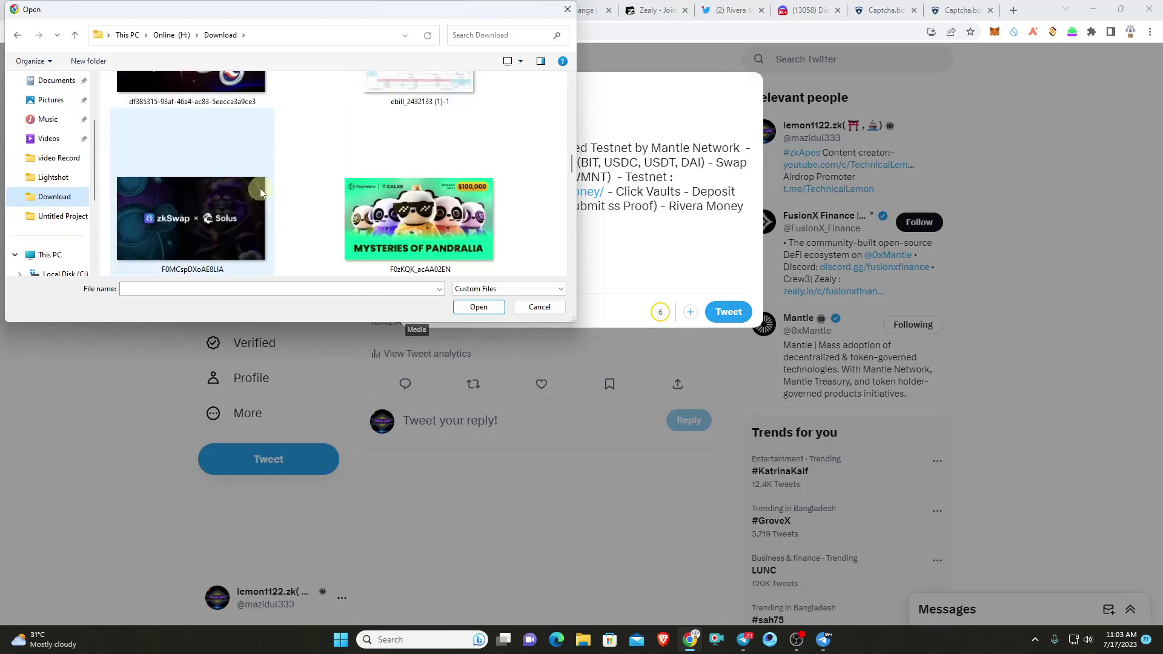
scroll(260, 192, "down", 10)
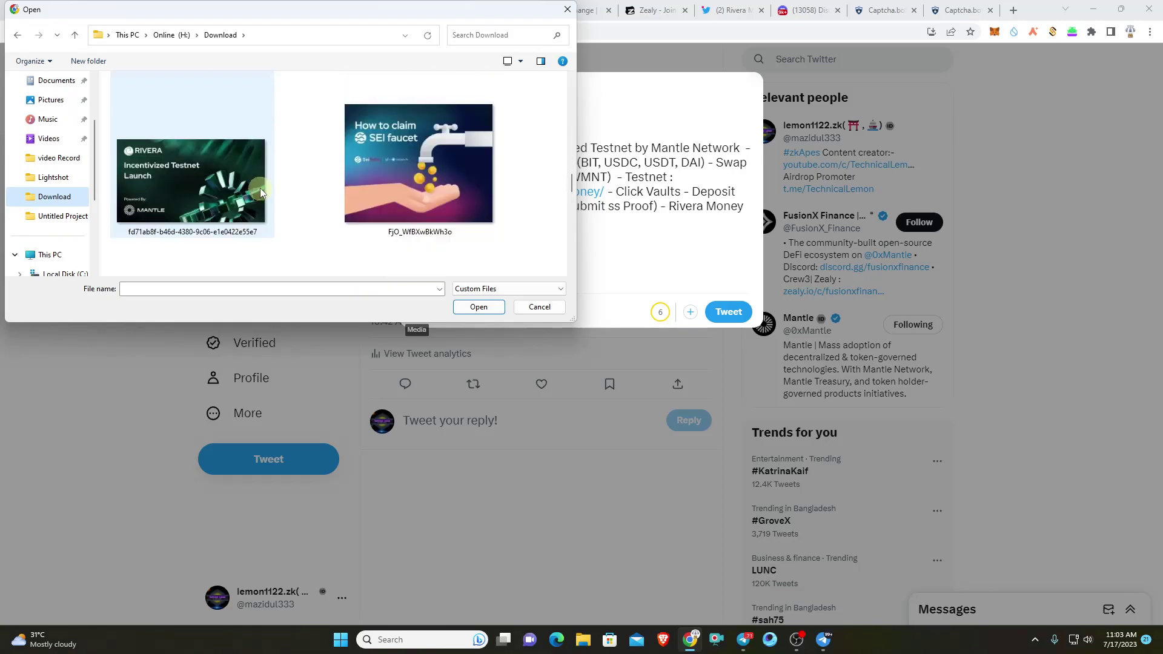
left_click(260, 188)
left_click(470, 307)
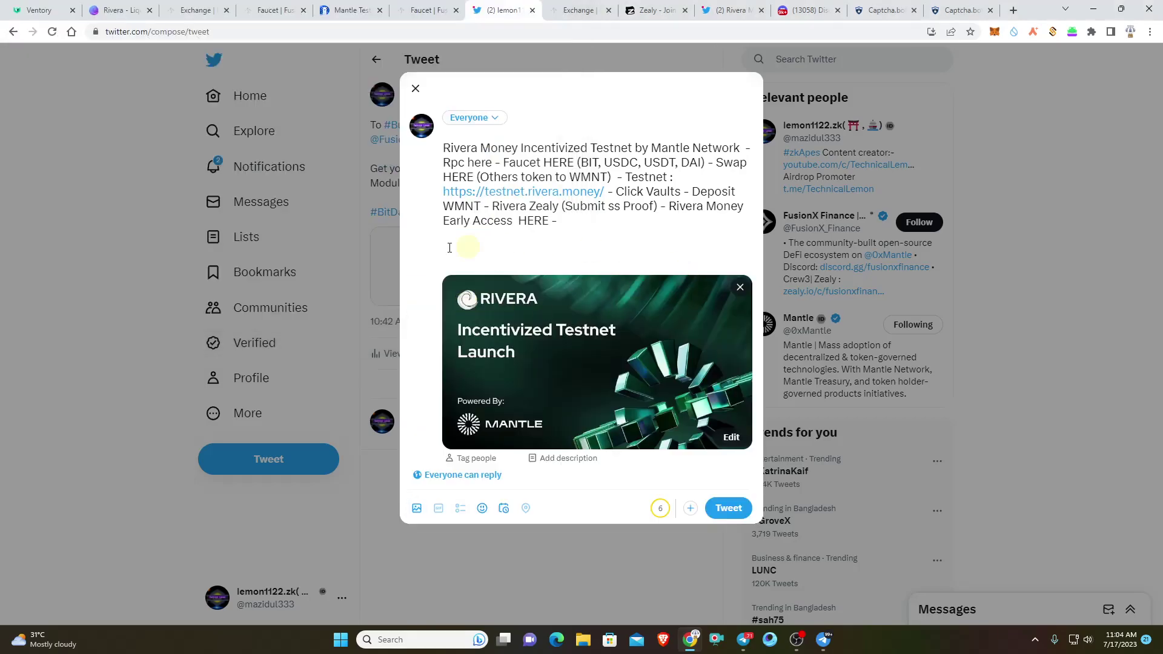
left_click(729, 509)
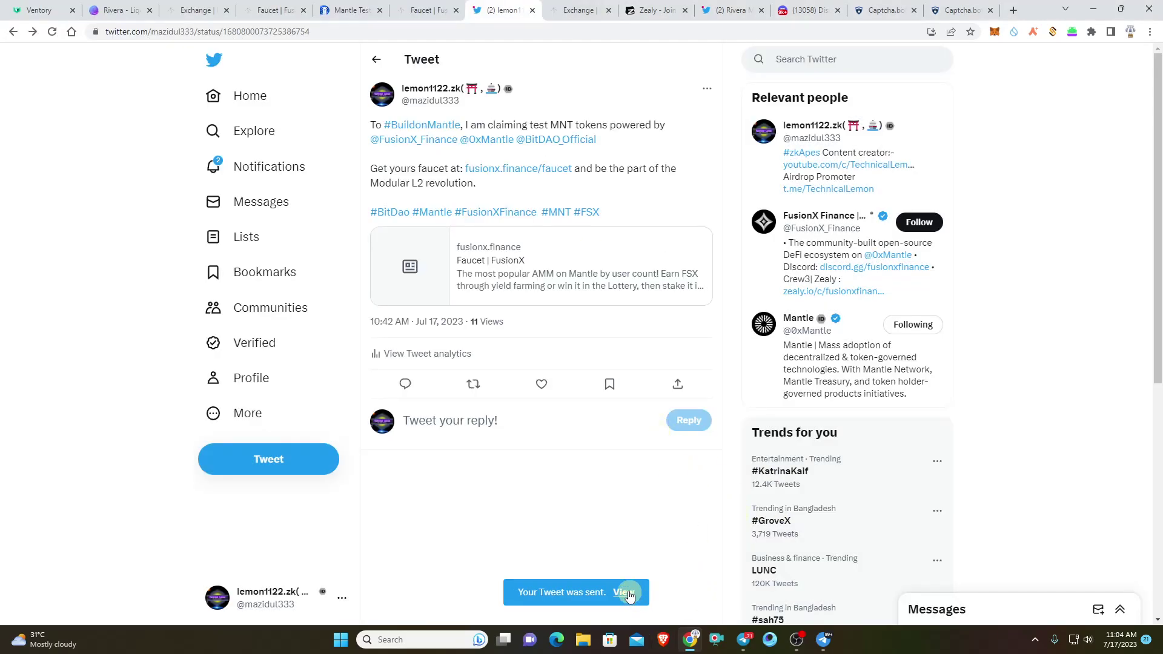
left_click(628, 593)
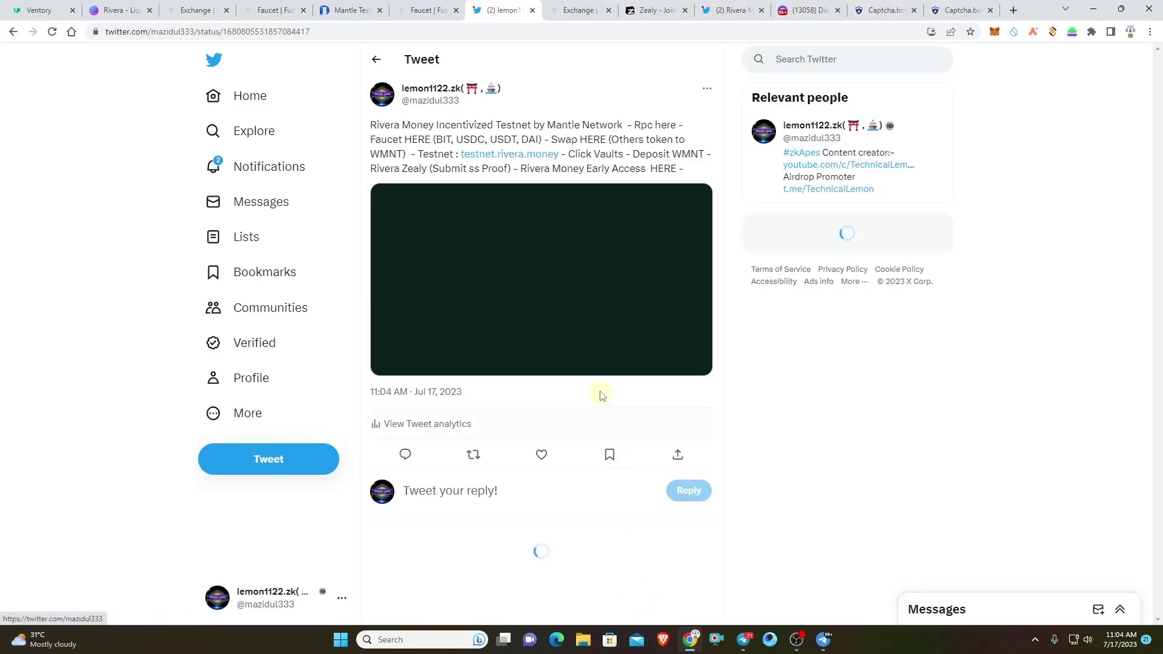
Copy the new tweet's link, paste it as the Spread the word Submission URL, and claim
left_click(678, 454)
left_click(609, 455)
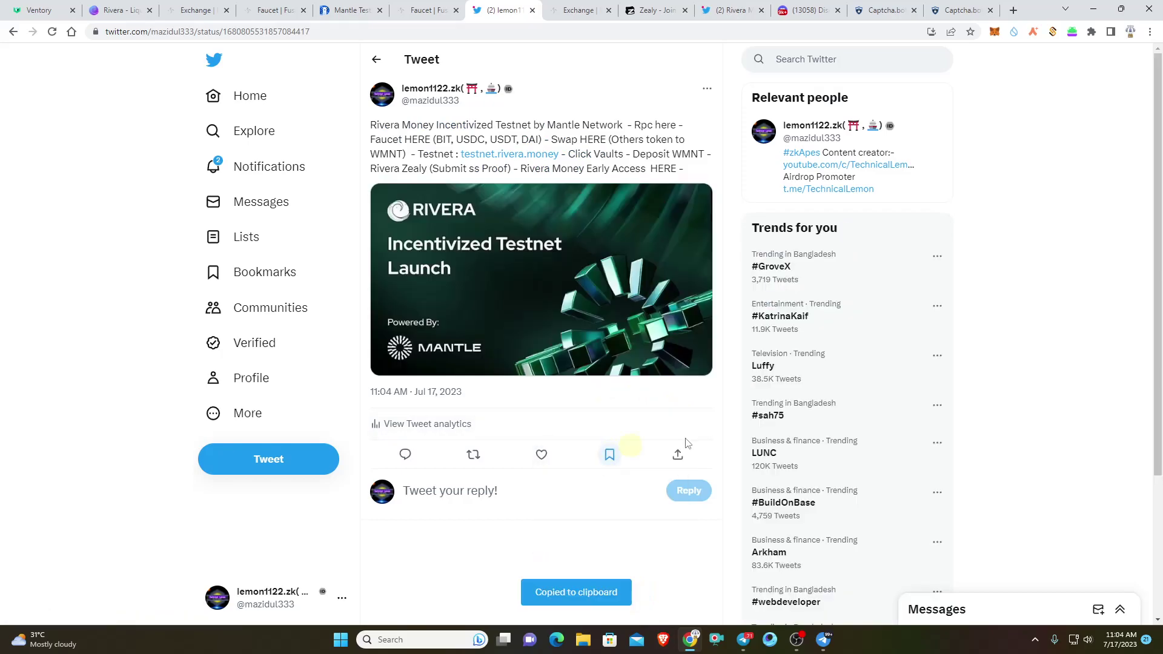
left_click(657, 10)
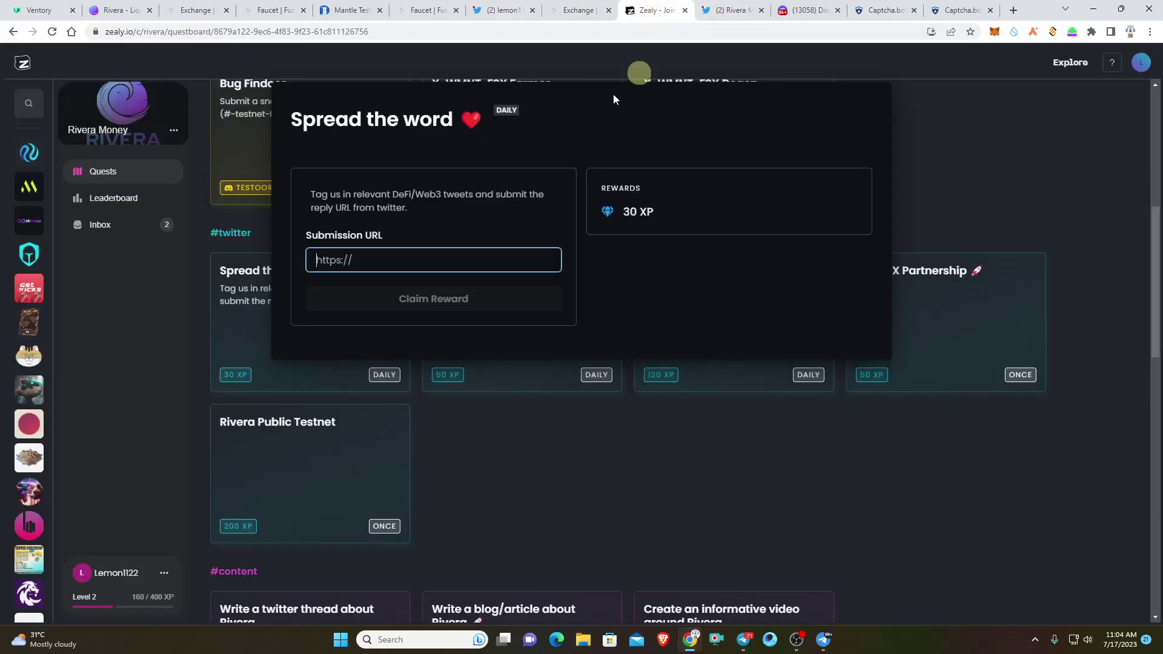
right_click(350, 262)
left_click(413, 361)
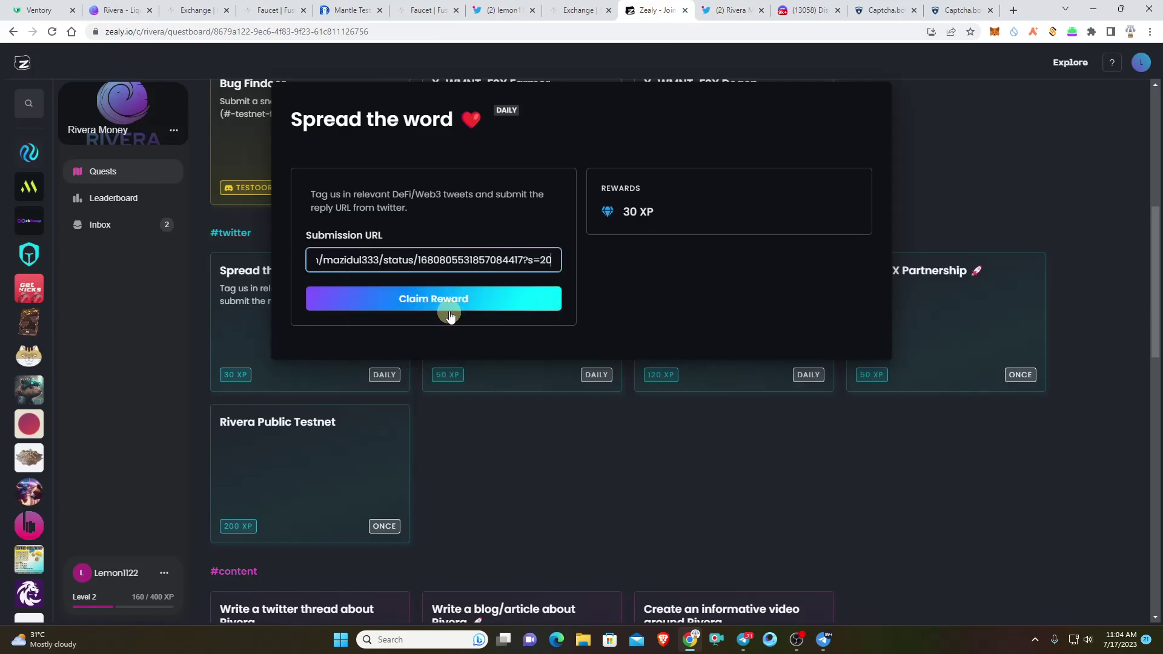
left_click(448, 298)
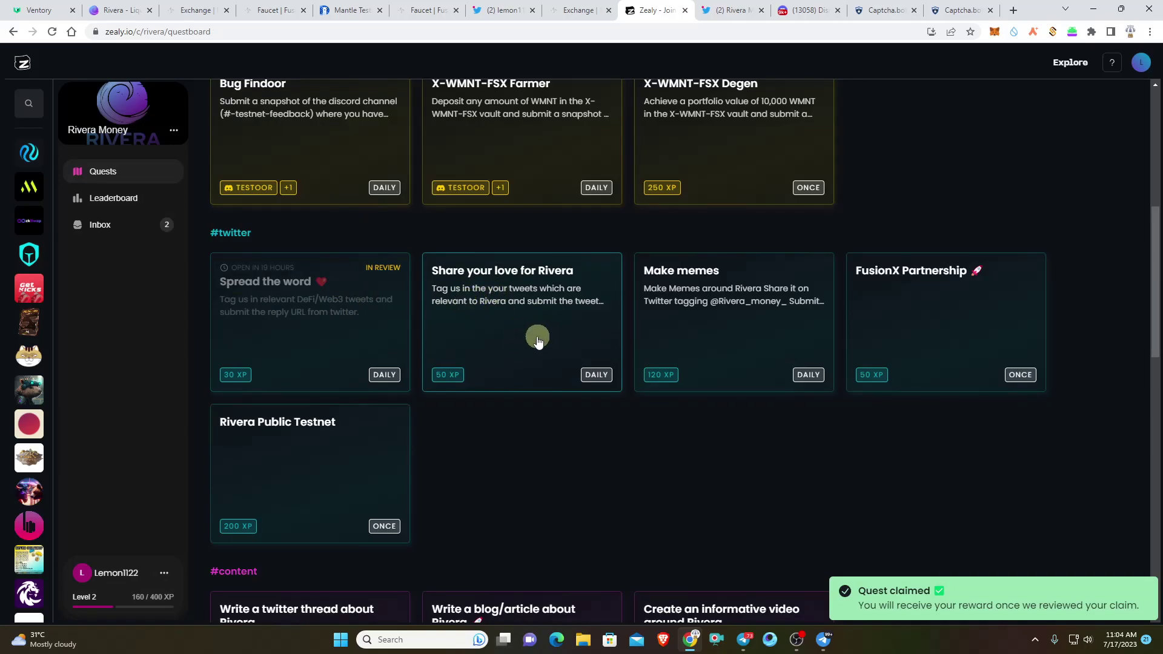
left_click(537, 337)
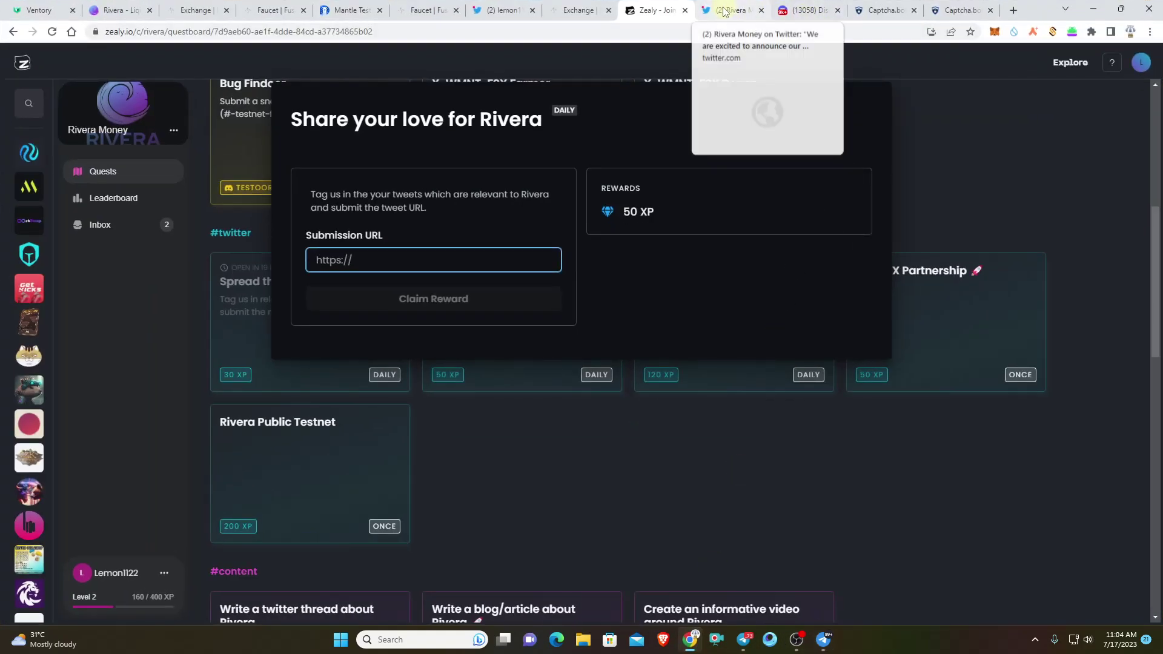
Review the Rivera Money partnership tweet, then return to the account's own Rivera testnet tweet
left_click(725, 12)
scroll(478, 304, "down", 3)
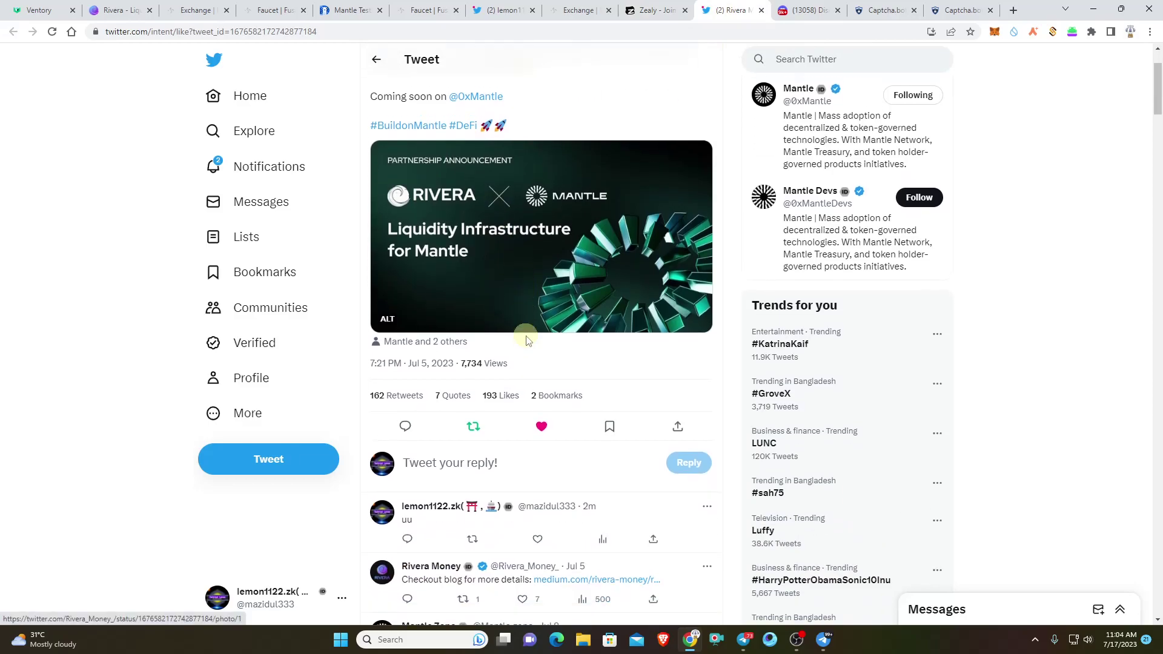
scroll(526, 336, "up", 3)
scroll(526, 336, "down", 4)
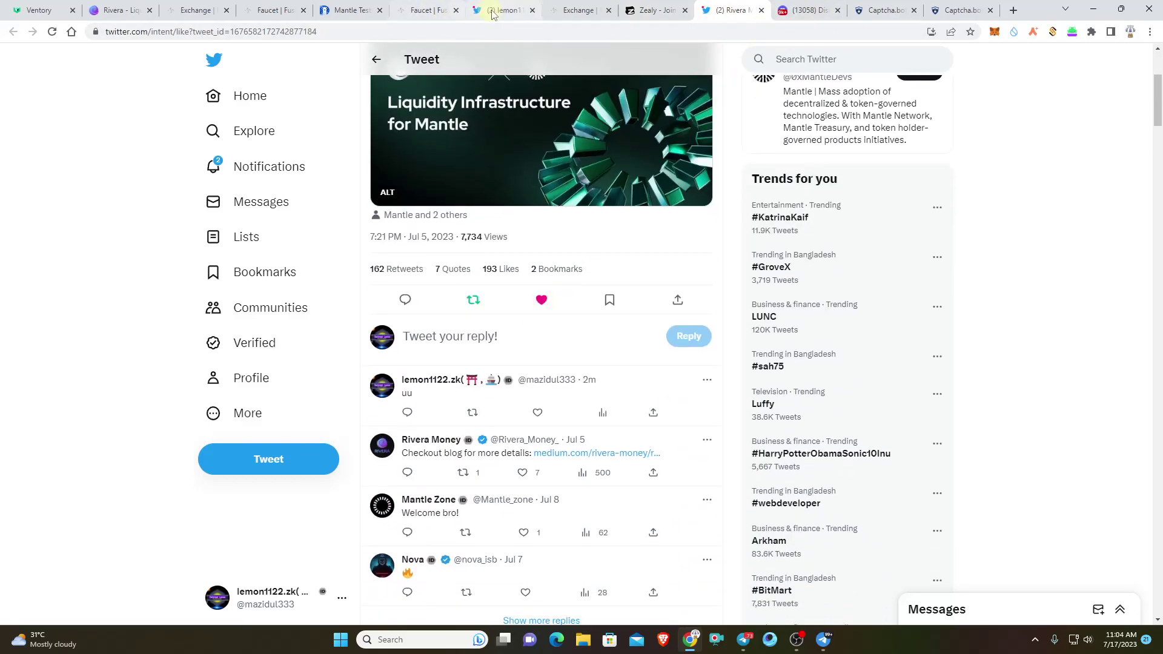
left_click(504, 11)
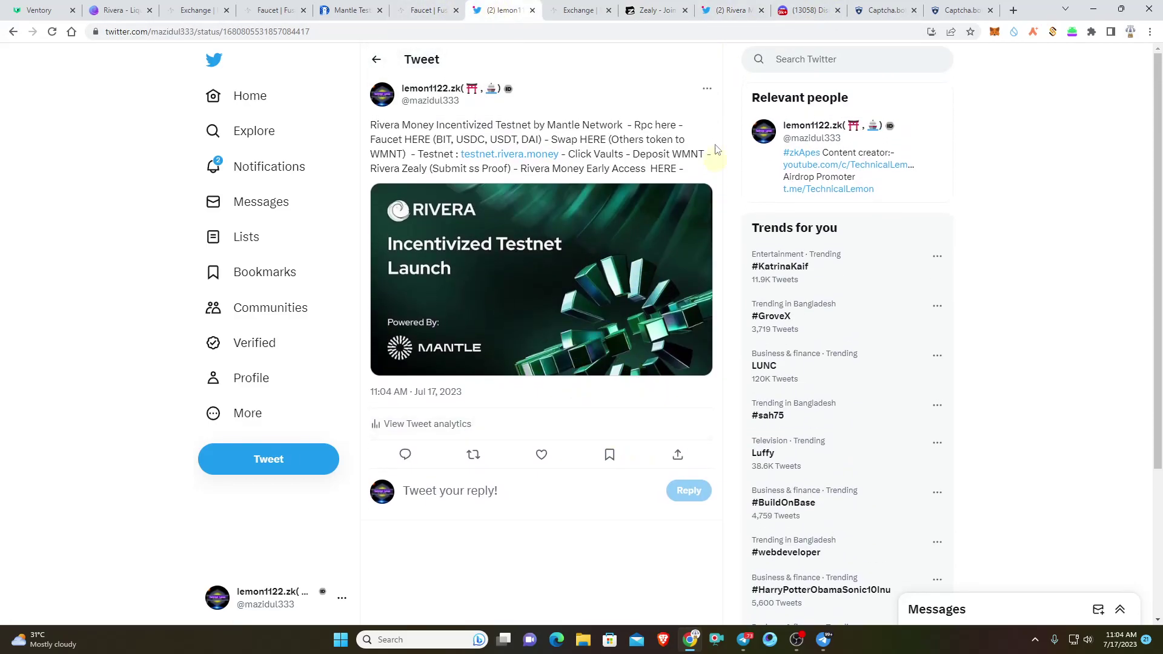
left_click(708, 89)
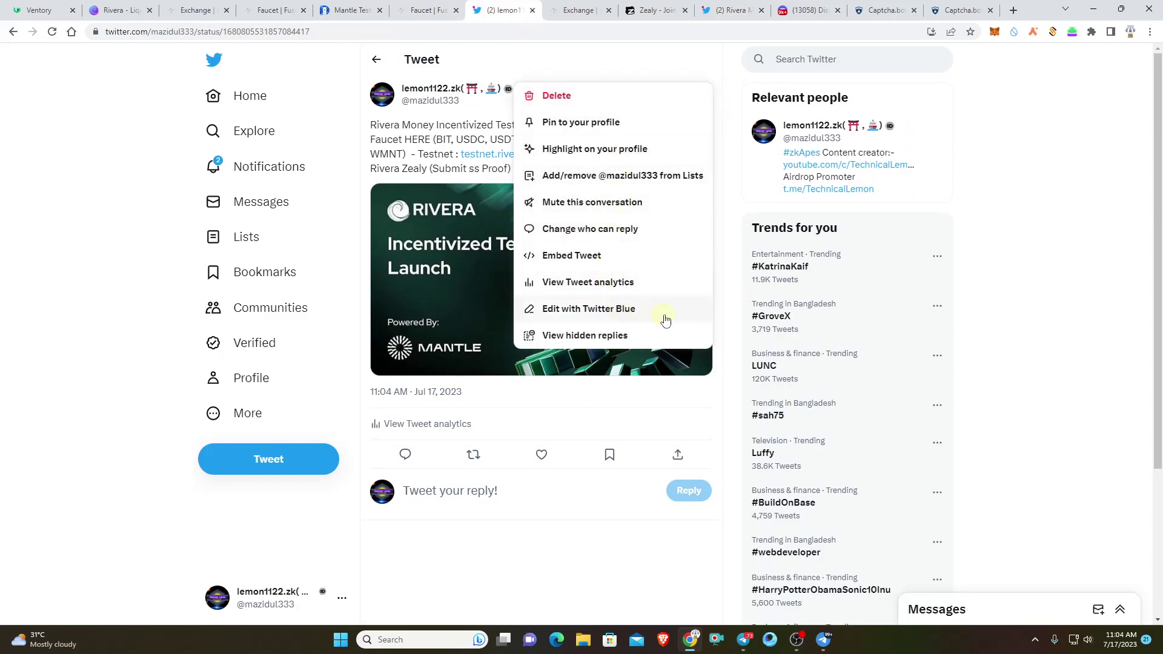
Copy the own tweet's Rivera testnet text and paste it into a new tweet draft
left_click(558, 543)
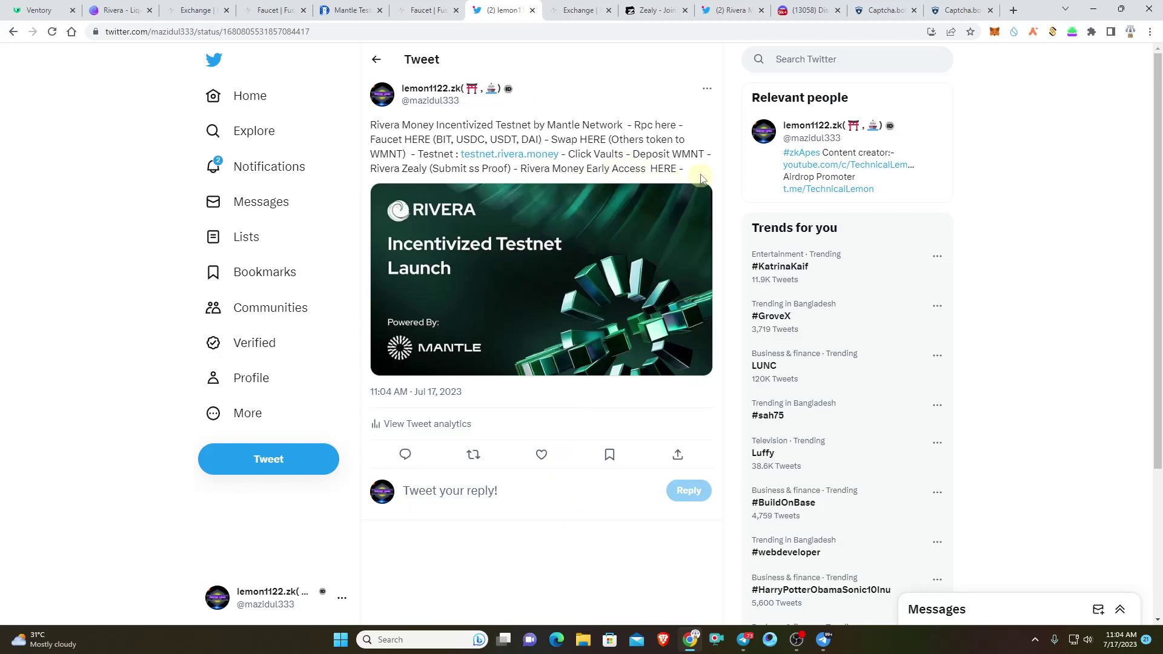
left_click_drag(683, 171, 371, 123)
right_click(374, 123)
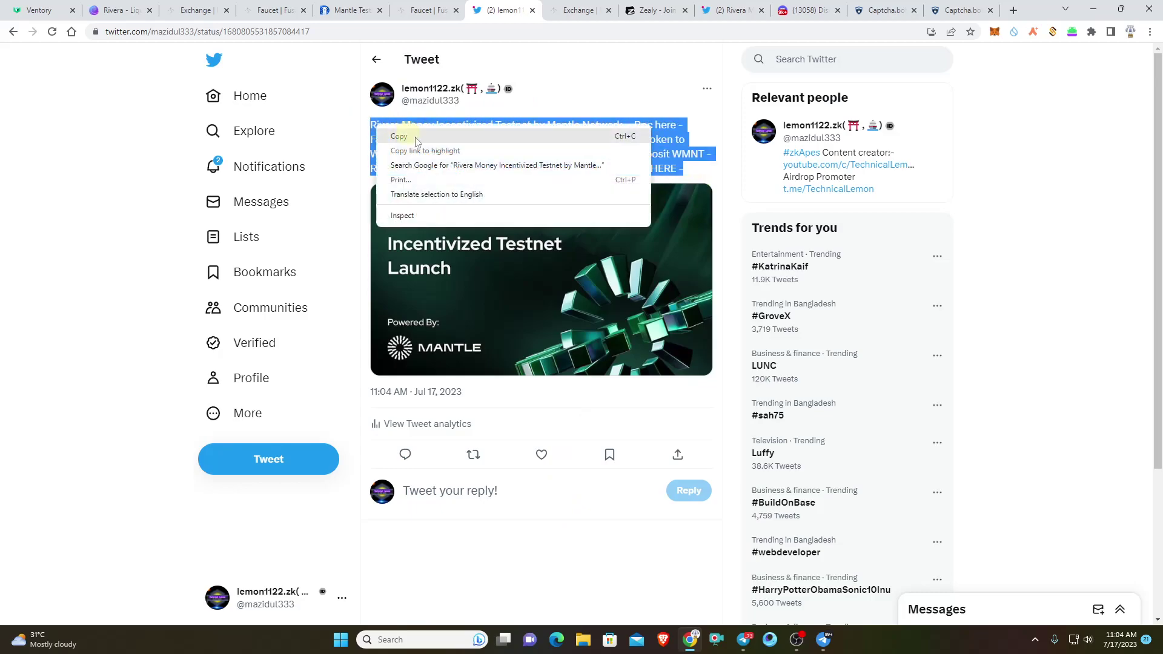
left_click(394, 135)
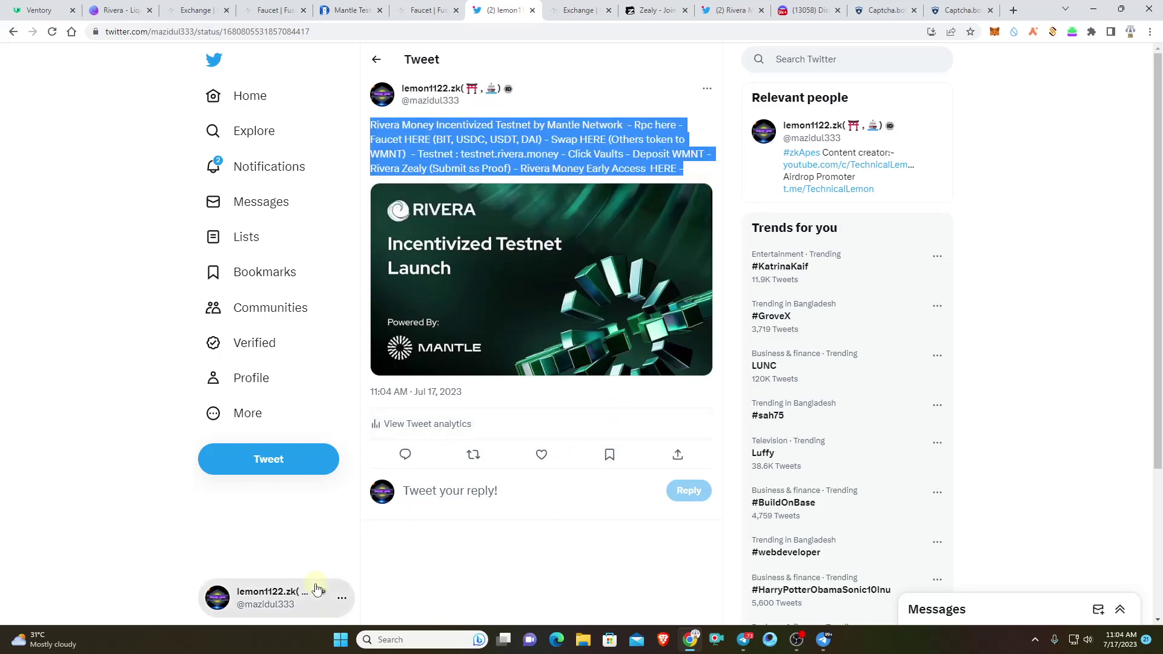
left_click(278, 463)
right_click(520, 152)
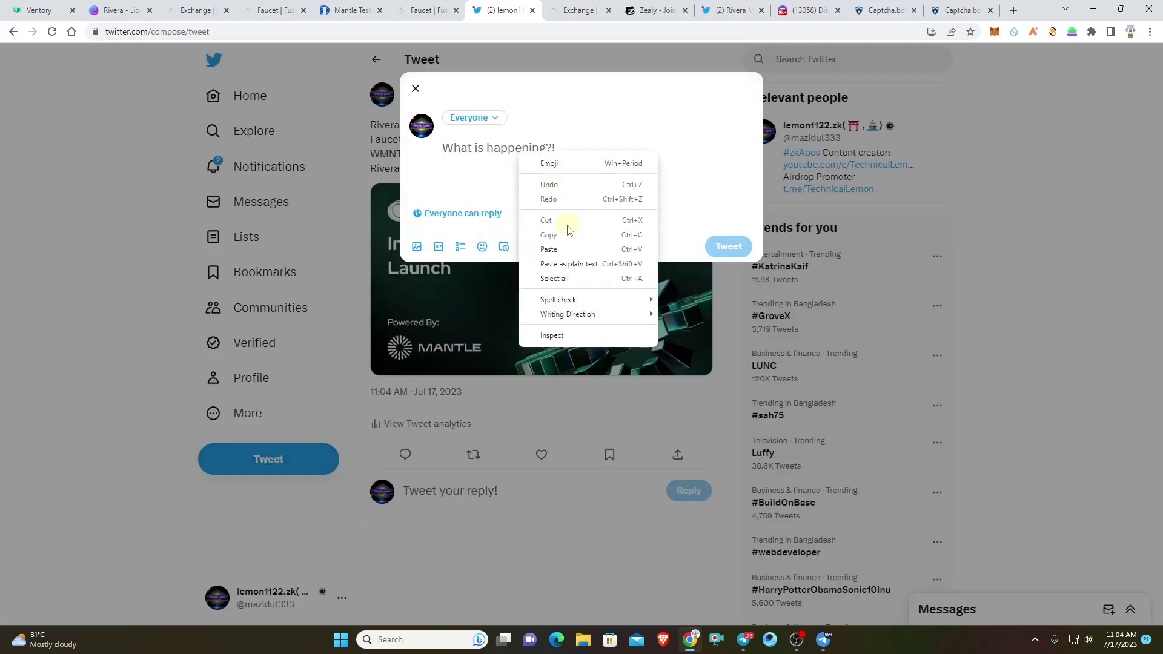
left_click(566, 246)
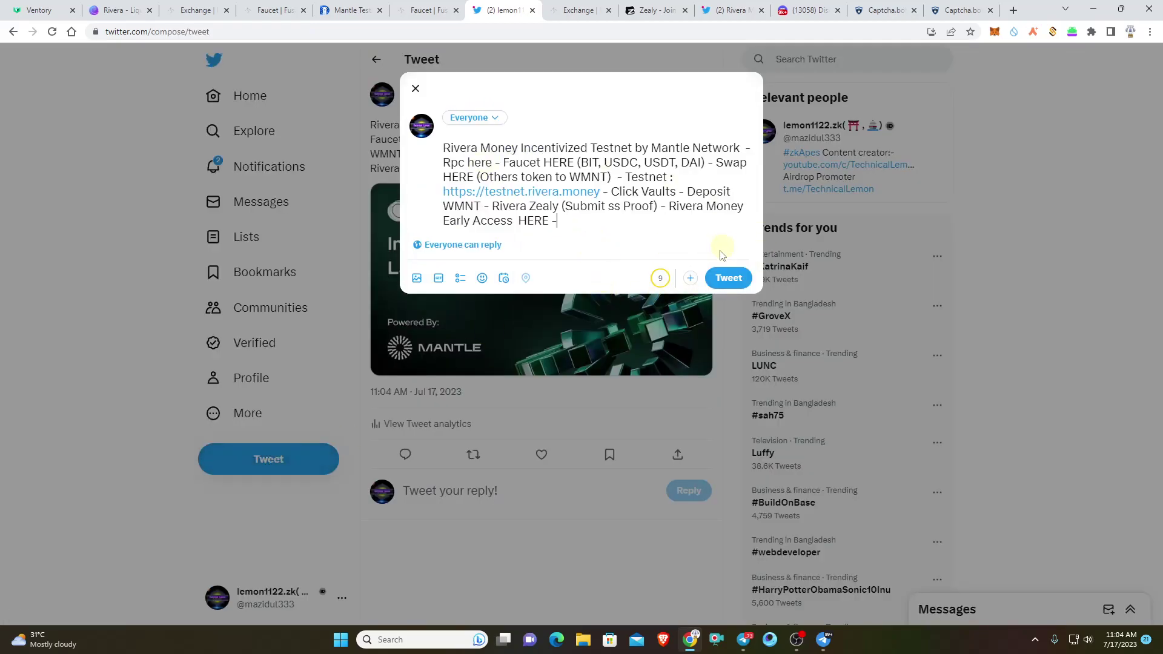
Attach the Rivera testnet launch image to the draft and add blank lines after the text
left_click(422, 280)
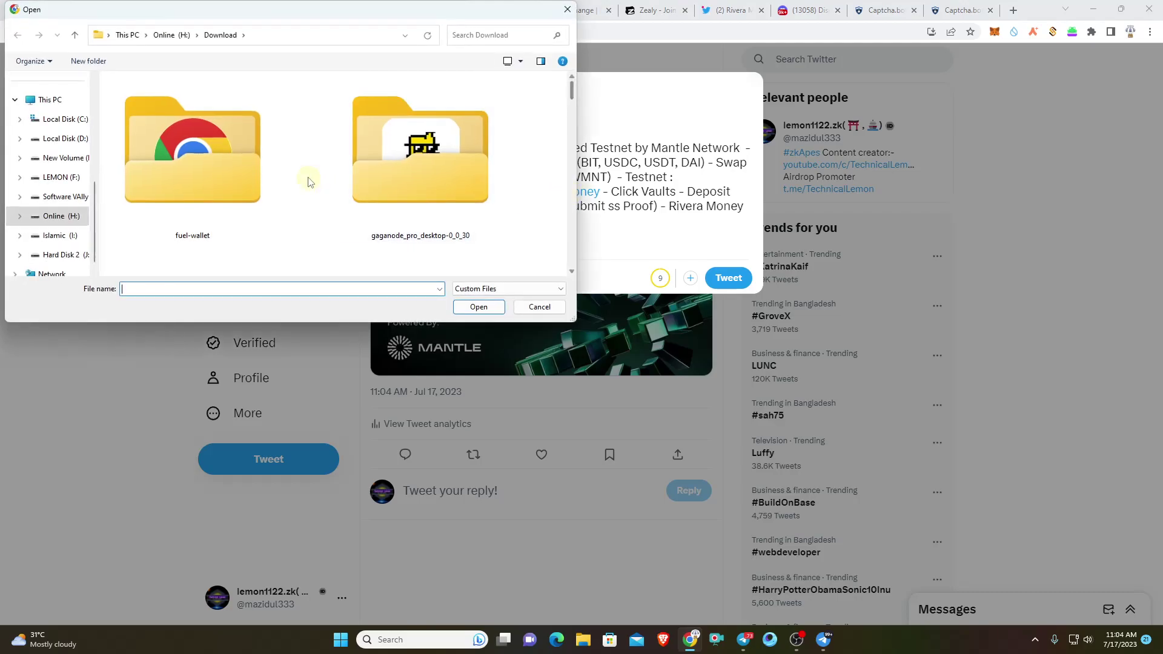
scroll(309, 179, "down", 5)
scroll(313, 180, "down", 2)
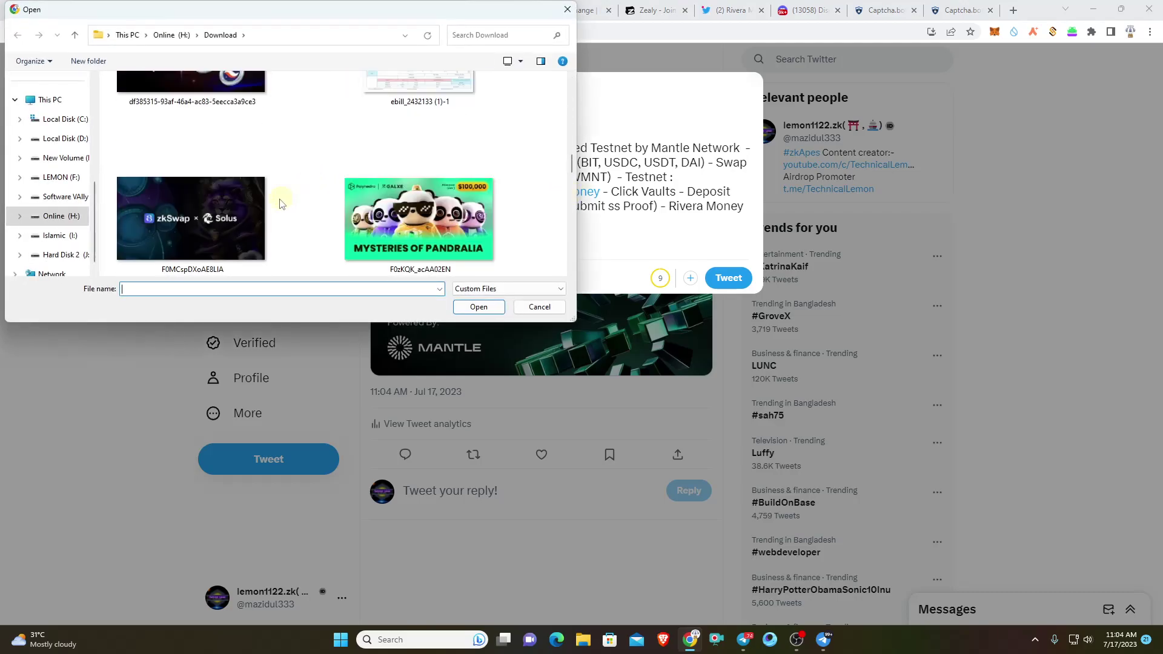
scroll(280, 204, "down", 2)
left_click(259, 237)
left_click(488, 309)
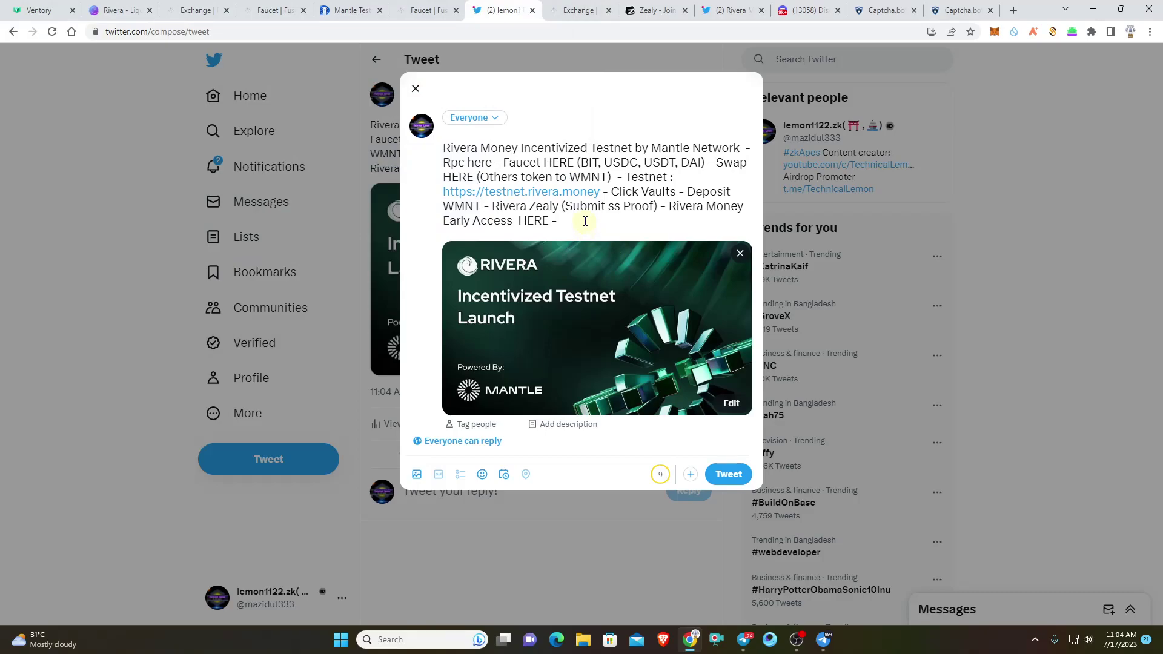
key("Return")
key("Return")
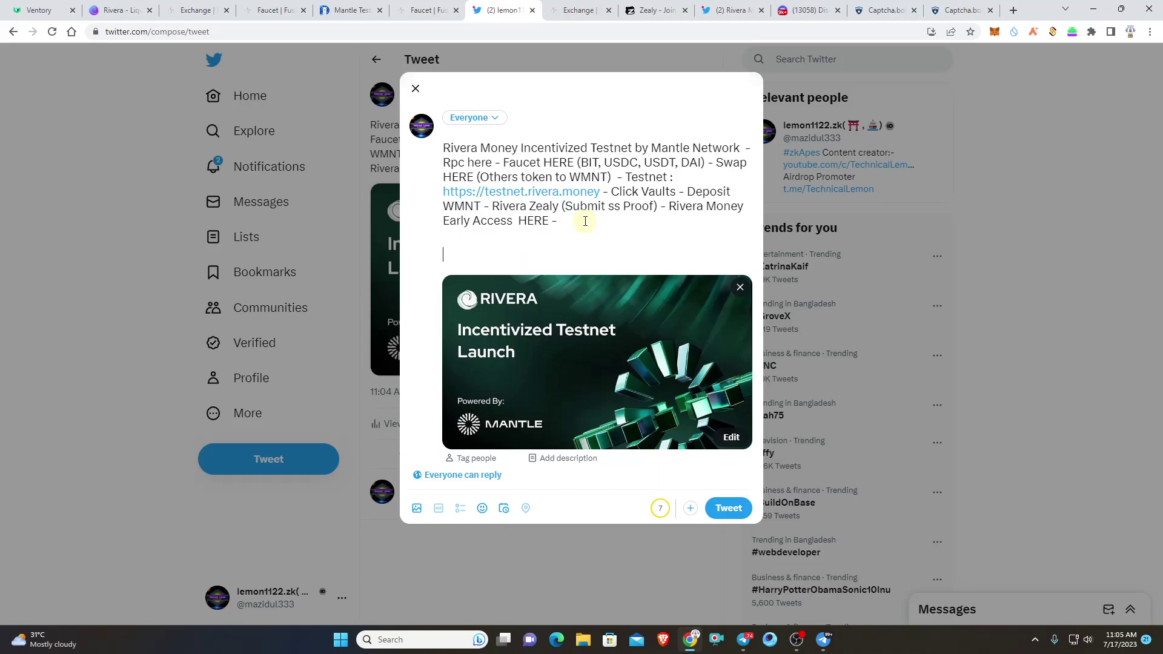
left_click(729, 10)
scroll(503, 157, "up", 3)
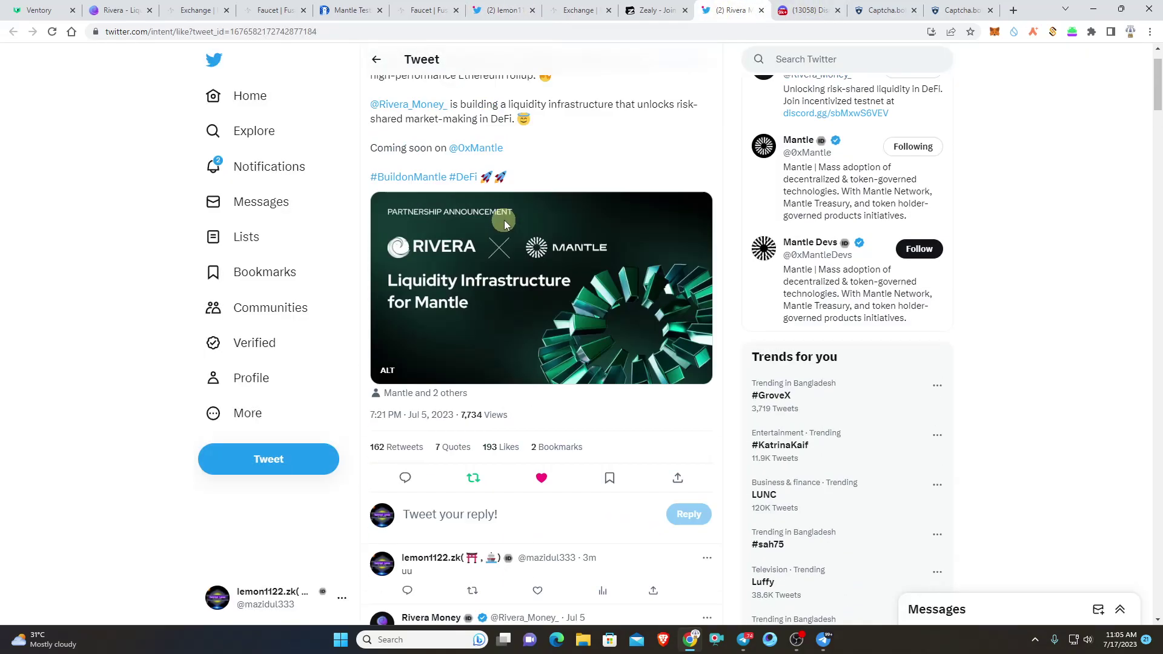
left_click_drag(482, 109, 407, 109)
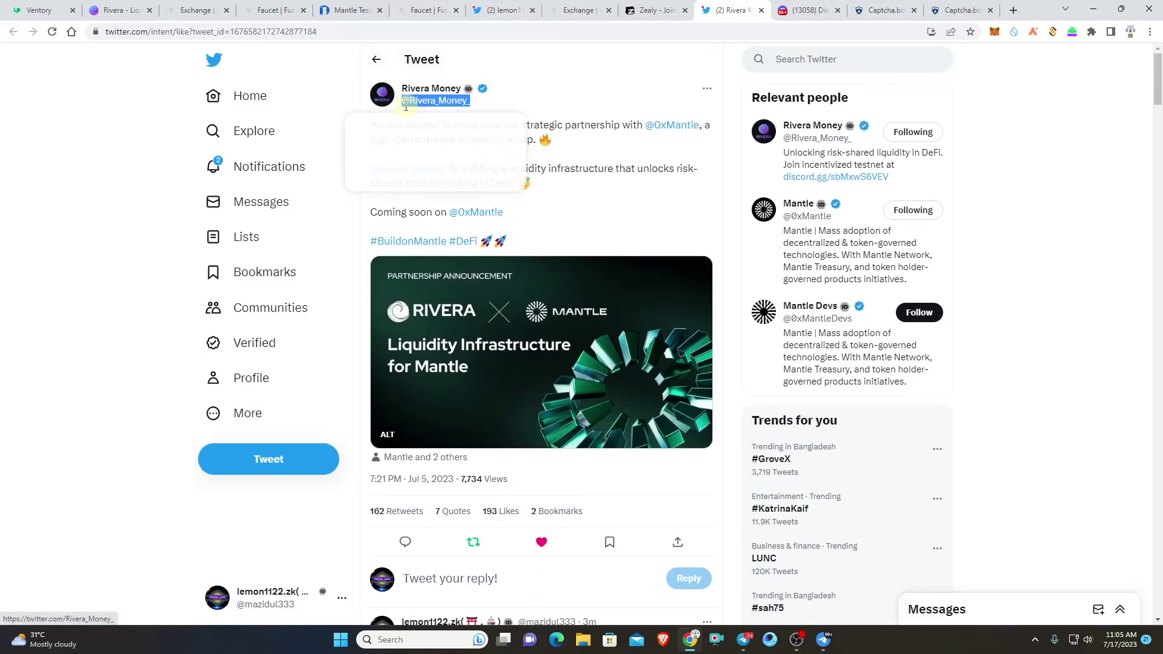
right_click(407, 109)
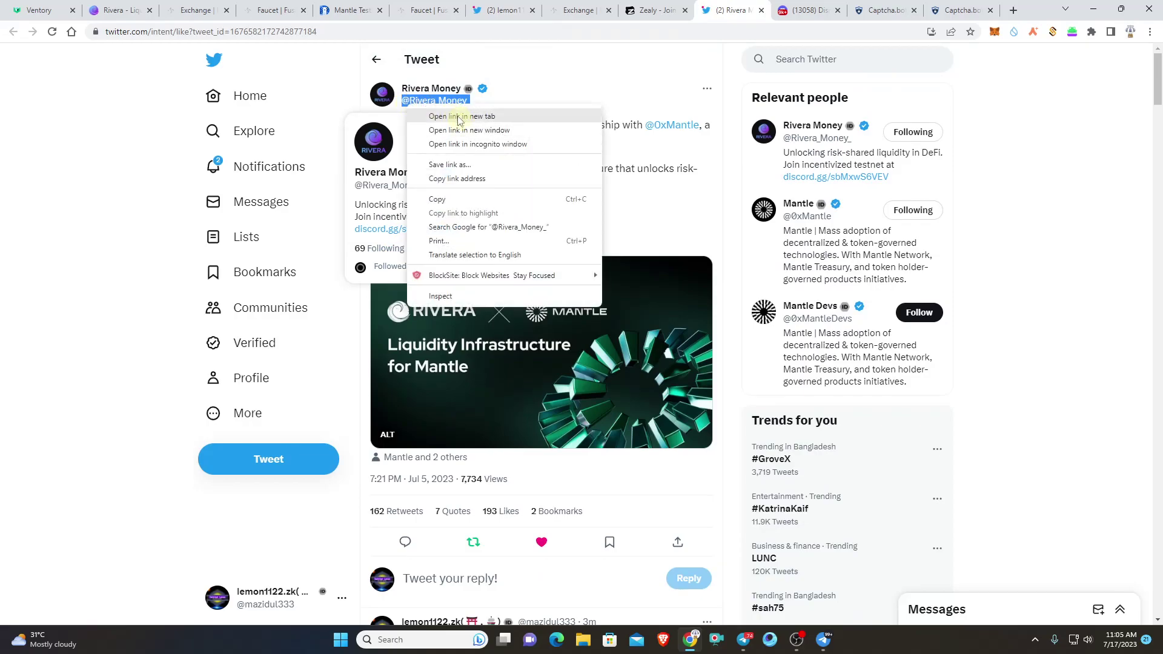
left_click(506, 108)
left_click_drag(502, 112, 409, 109)
right_click(426, 103)
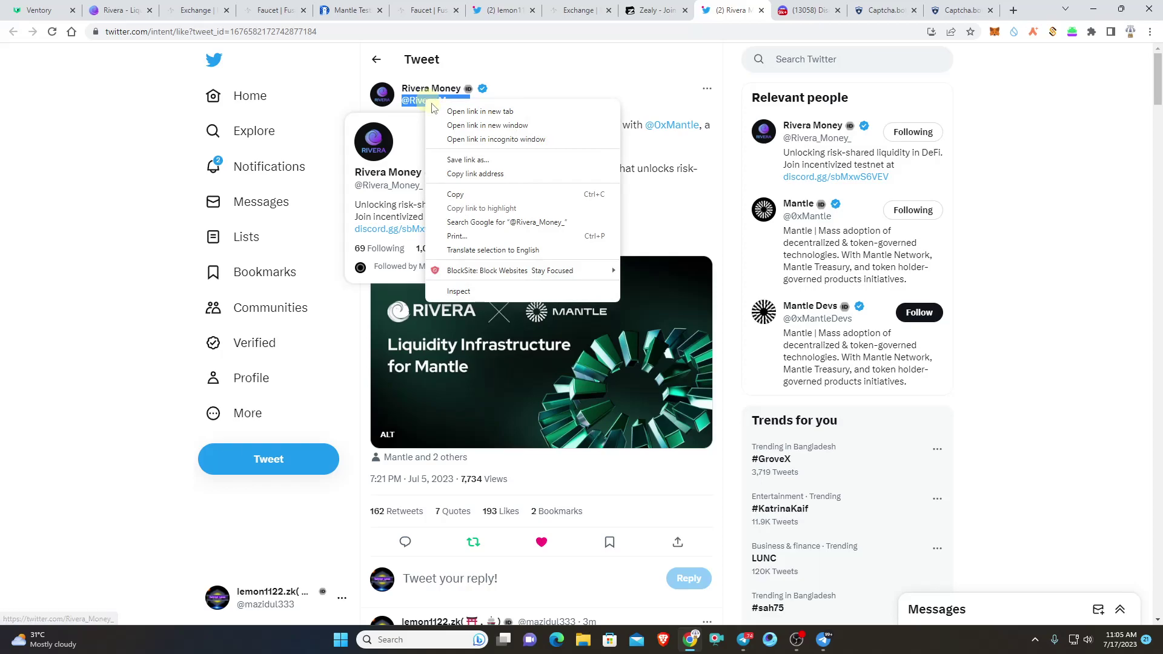
left_click(504, 174)
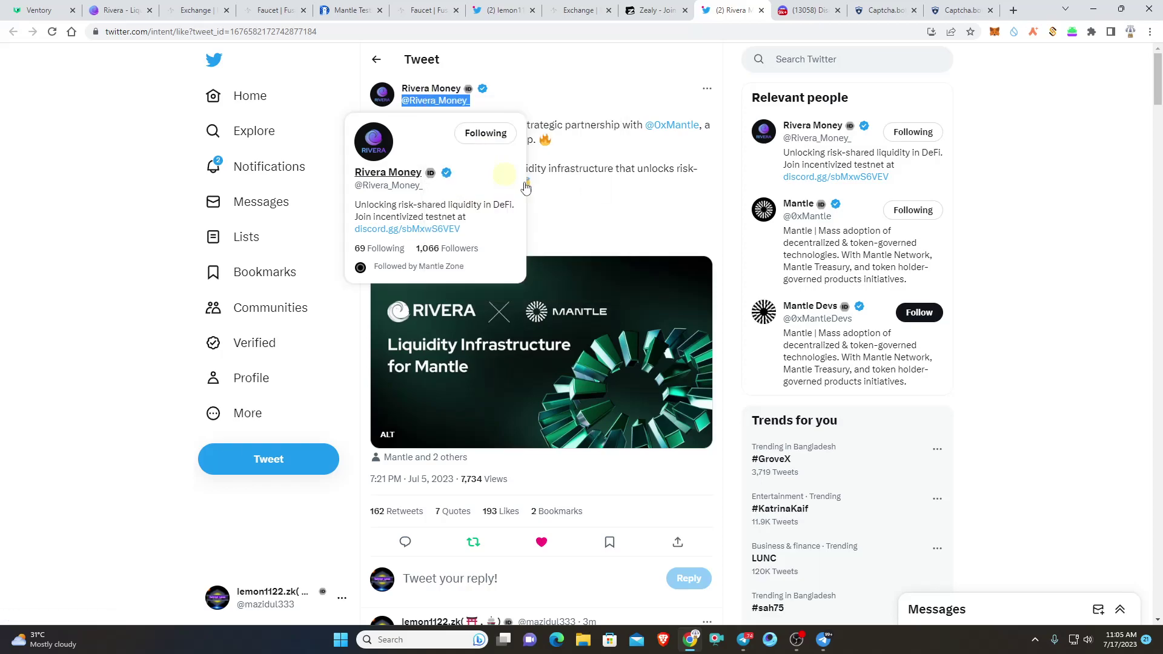
left_click(502, 10)
right_click(521, 248)
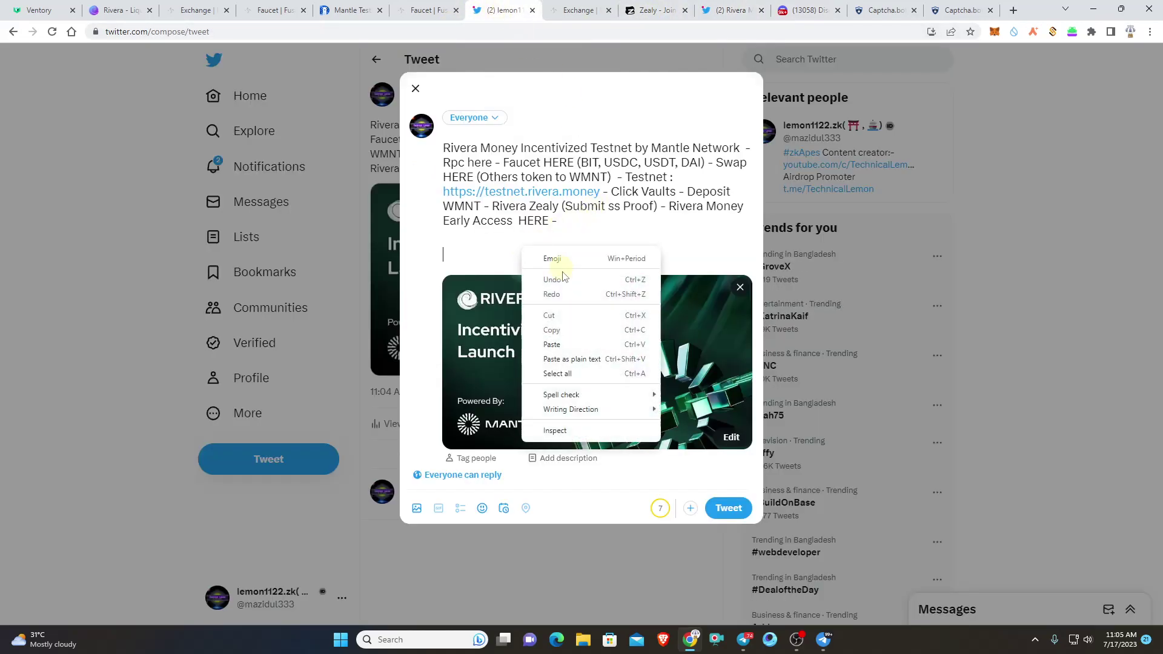
left_click(571, 344)
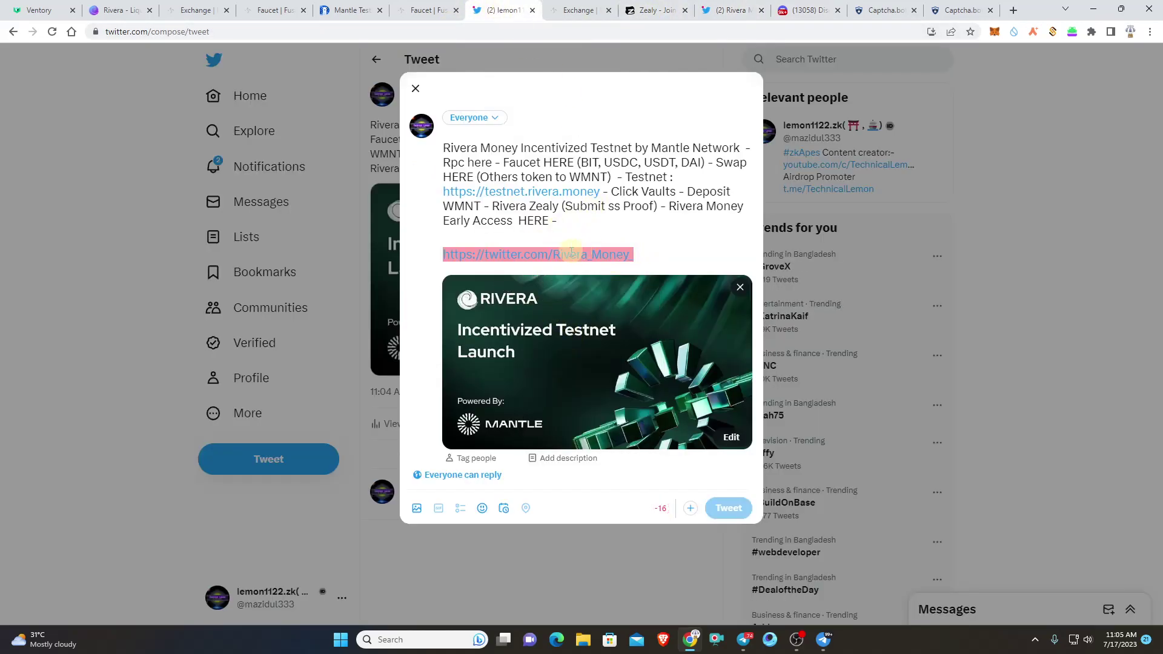
left_click(553, 254)
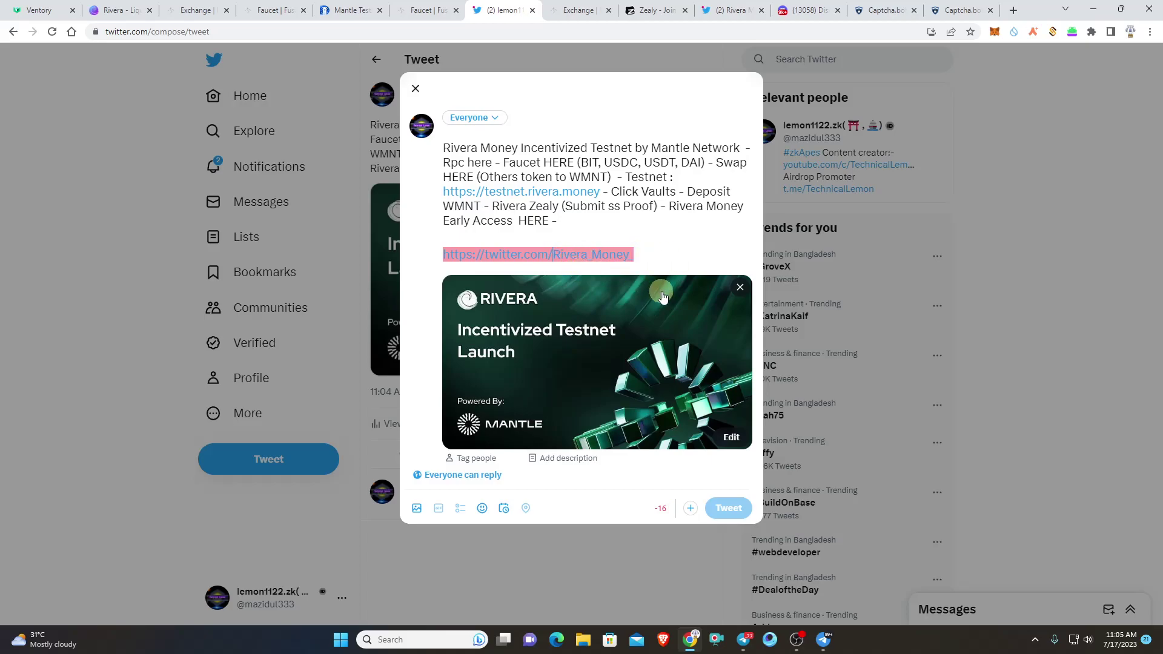
key("BackSpace")
key("BackSpace")
key("BackSpace")
key("BackSpace")
key("BackSpace")
key("BackSpace")
key("BackSpace")
key("BackSpace")
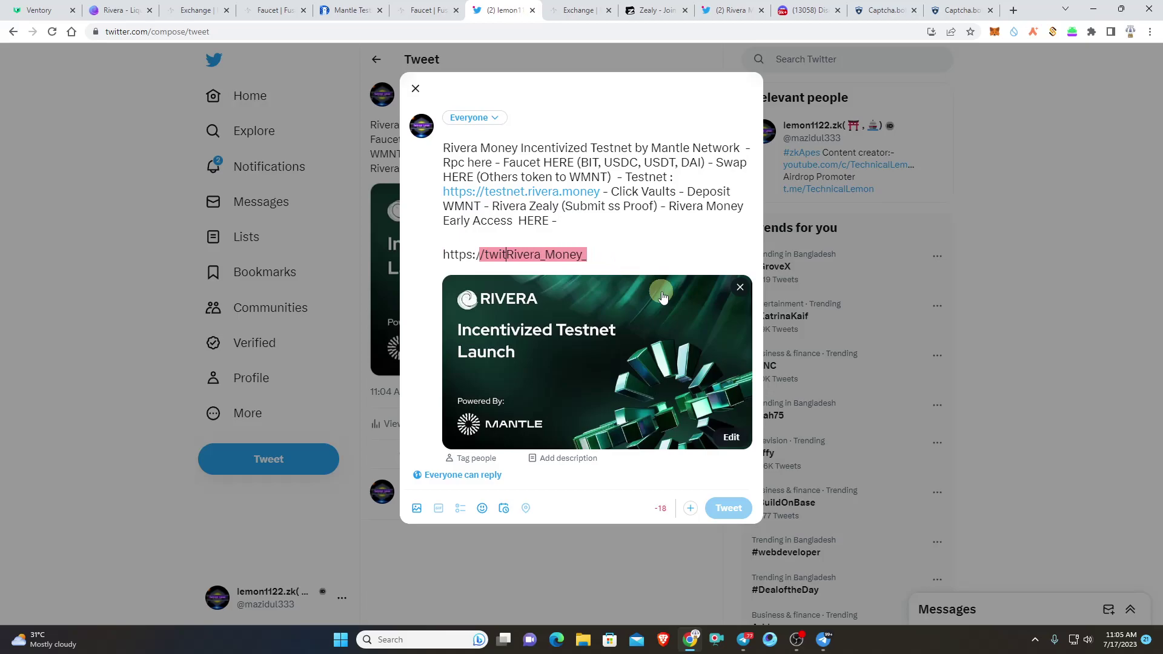
key("BackSpace")
key("BackSpace")
key("BackSpace")
key("BackSpace")
key("BackSpace")
key("BackSpace")
key("BackSpace")
key("BackSpace")
key("BackSpace")
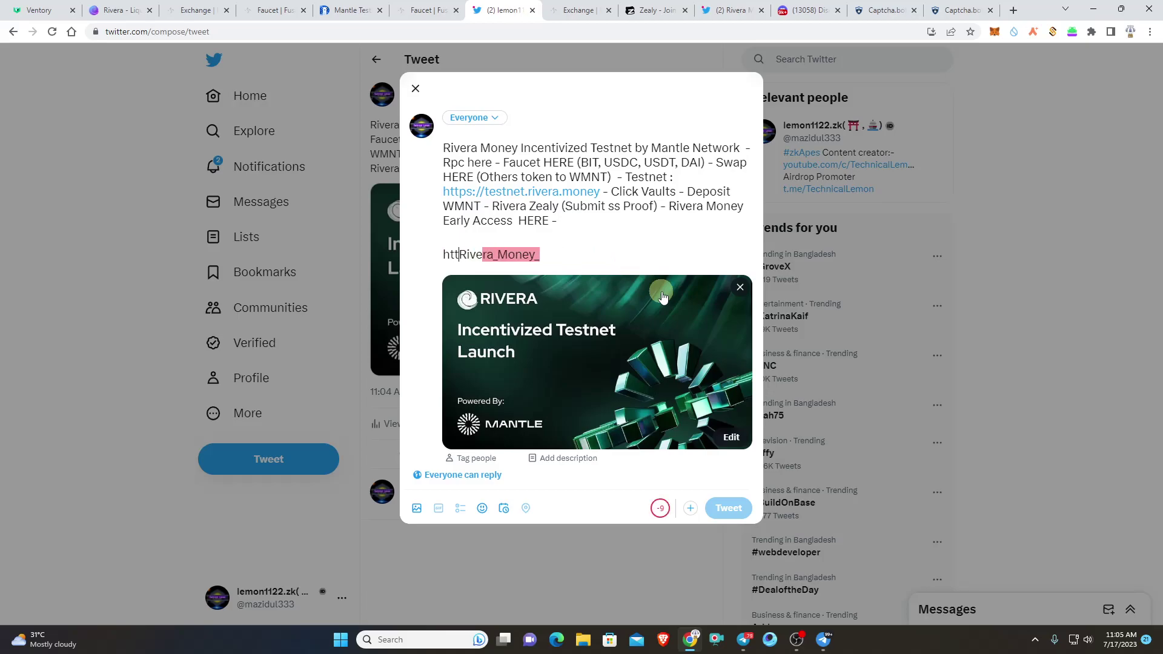
key("BackSpace")
key("BackSpace")
key("BackSpace")
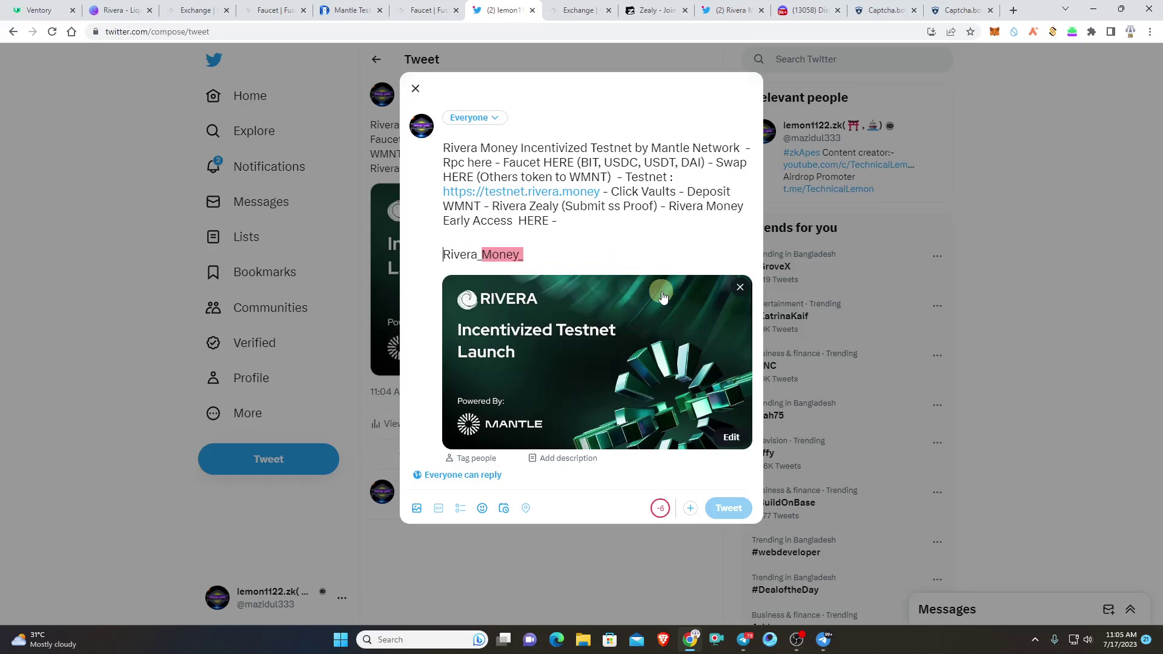
type("@")
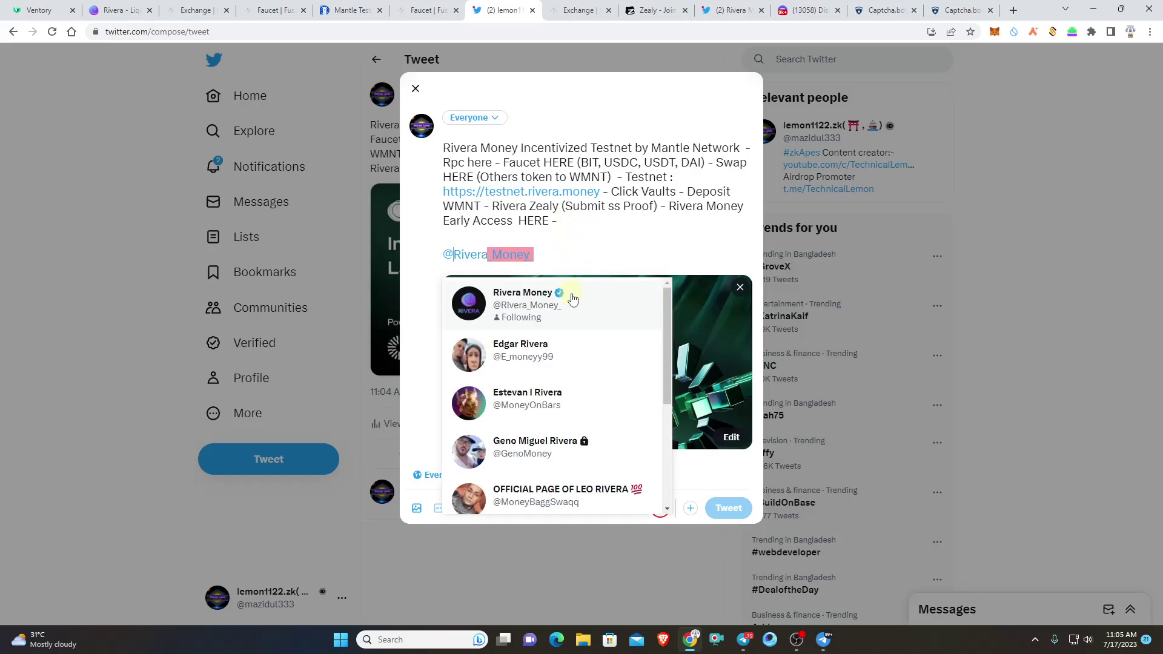
key("Escape")
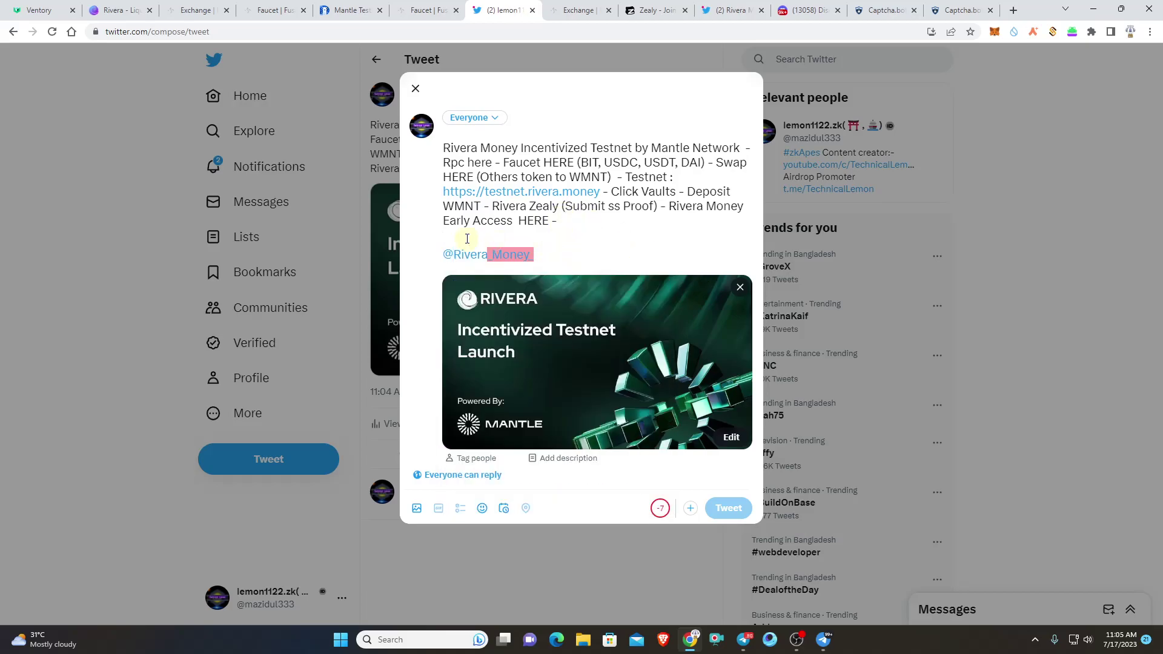
left_click(467, 238)
key("BackSpace")
key("BackSpace")
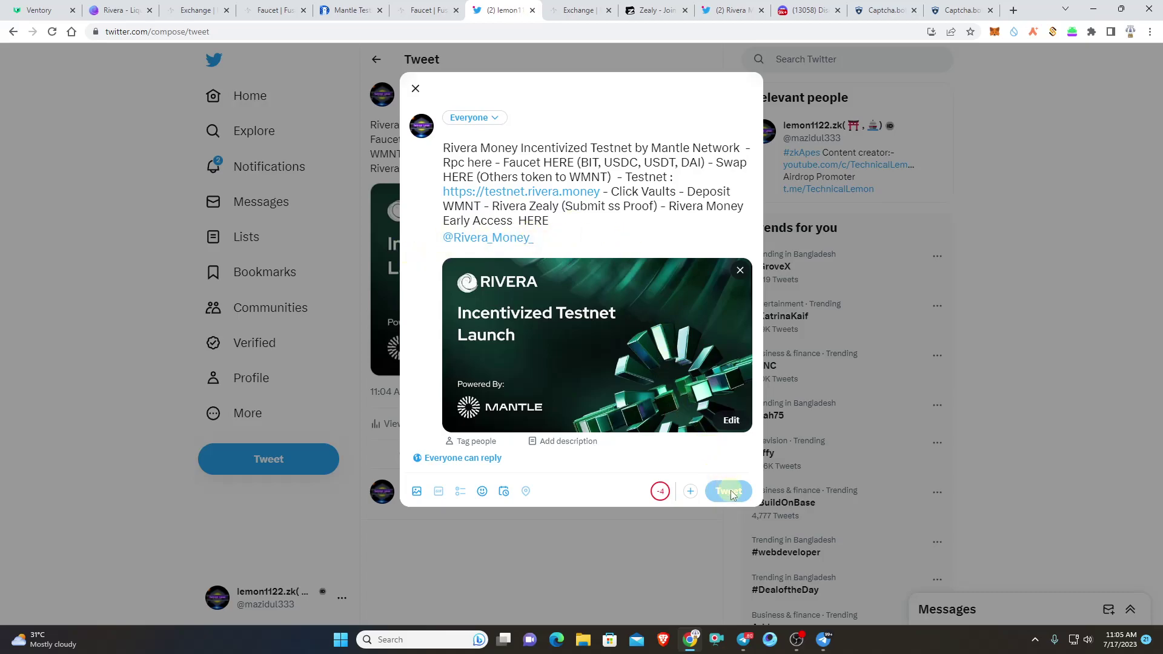
left_click_drag(535, 219, 488, 220)
key("BackSpace")
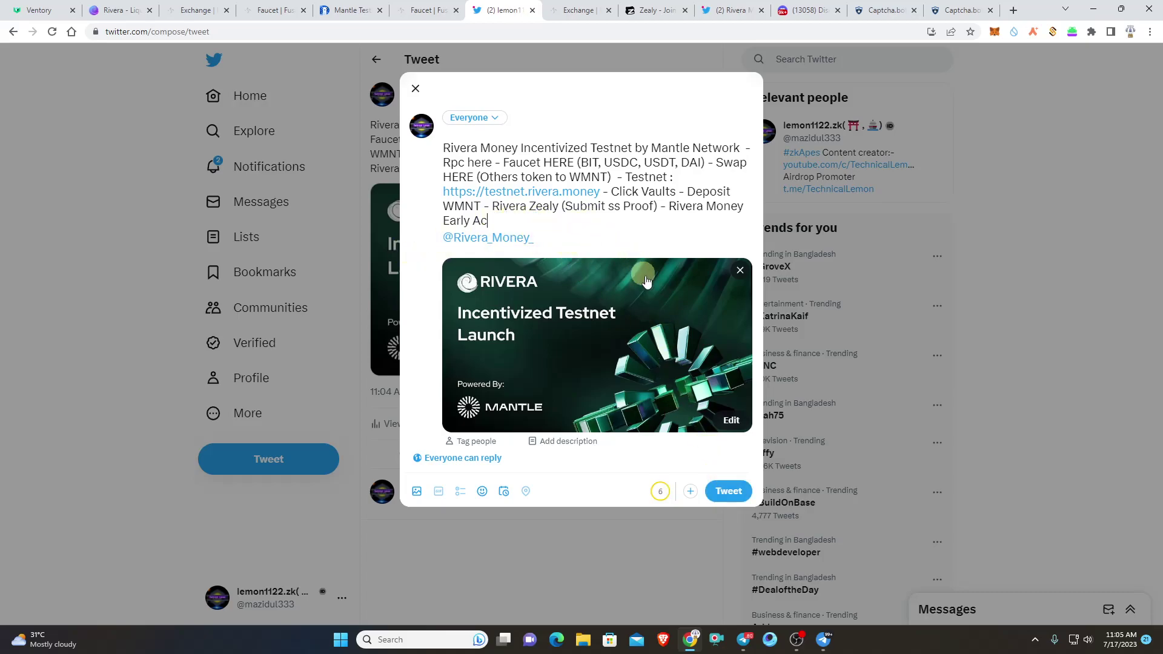
Post the tweet and copy its link for the Zealy Submission URL field
left_click(713, 494)
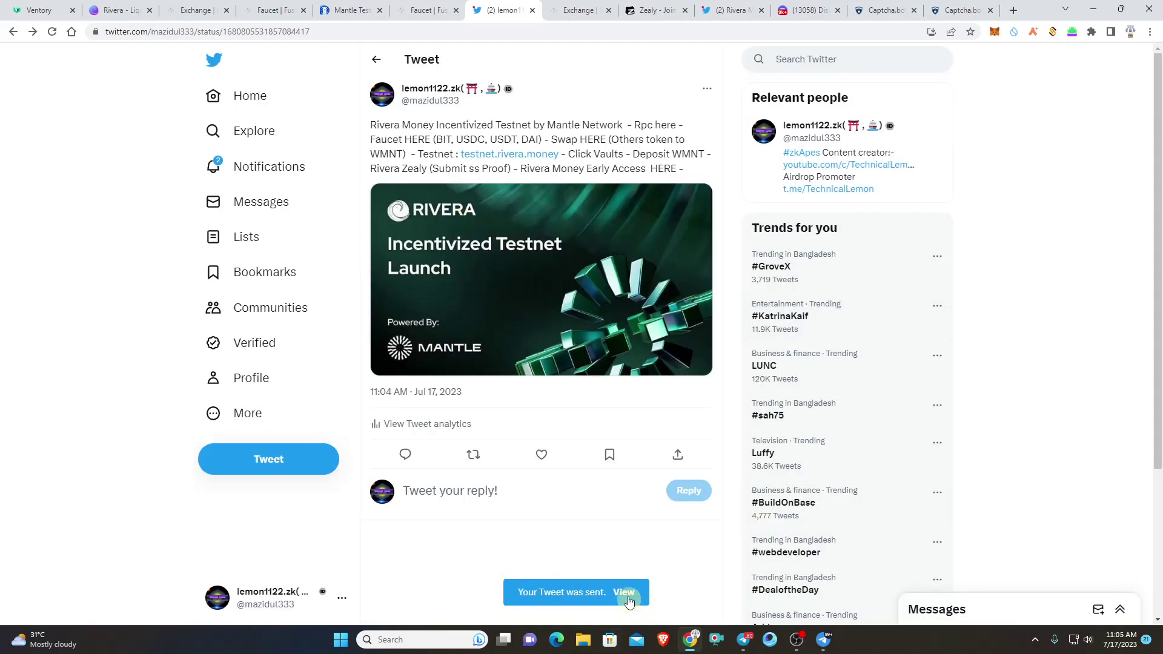
left_click(627, 600)
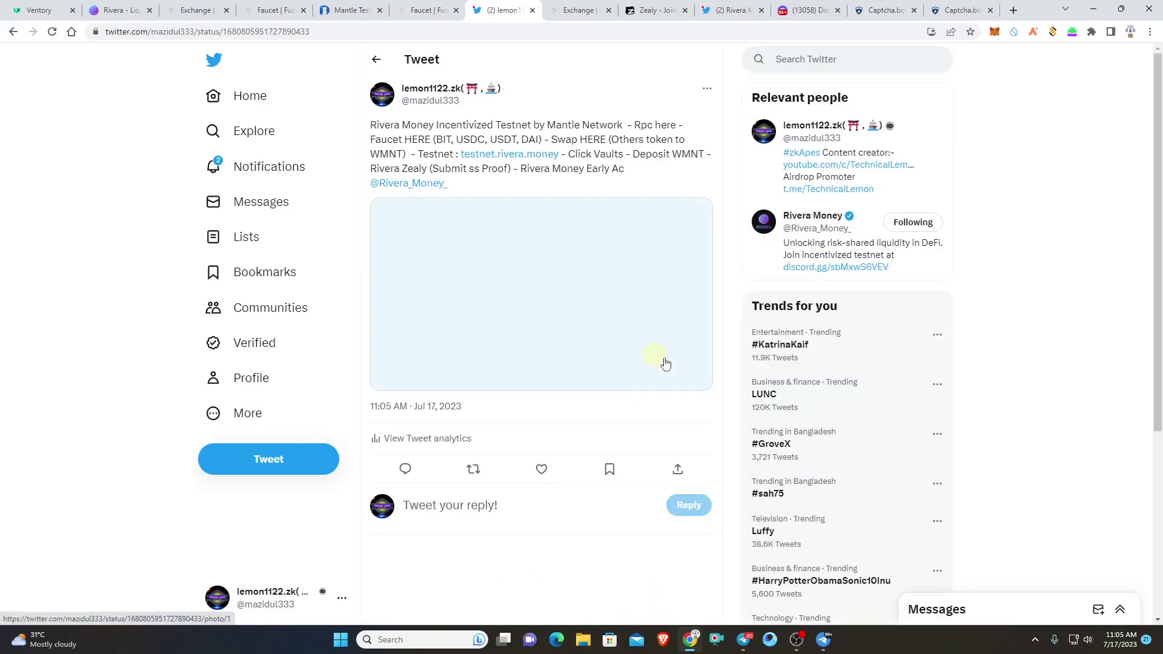
left_click(676, 471)
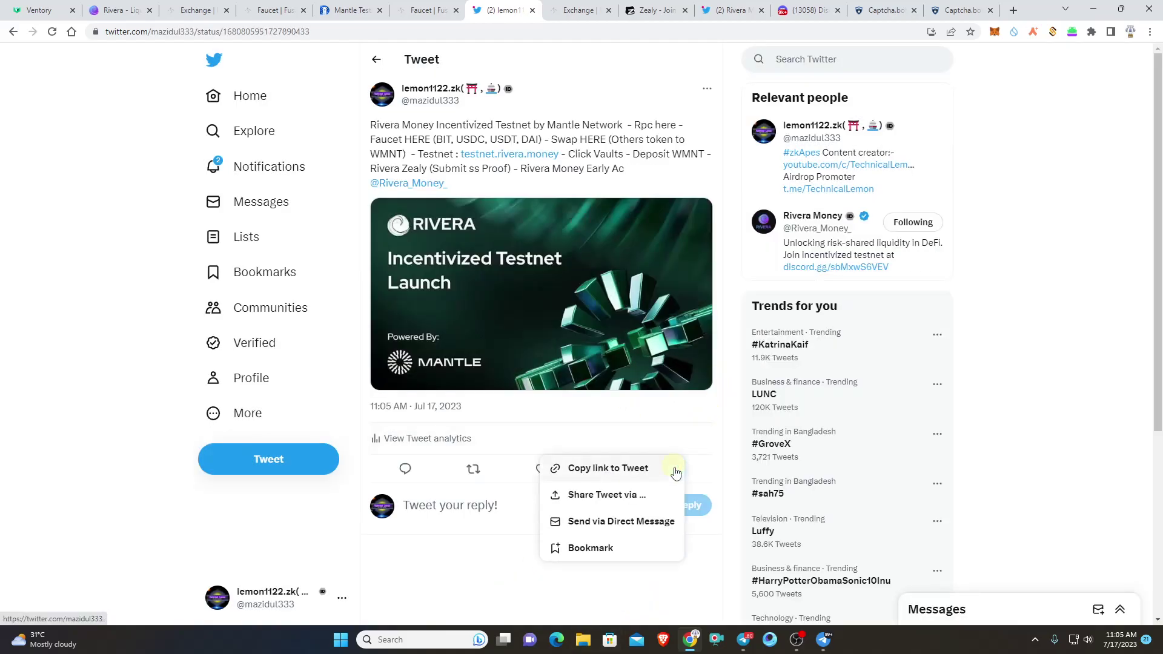
left_click(602, 471)
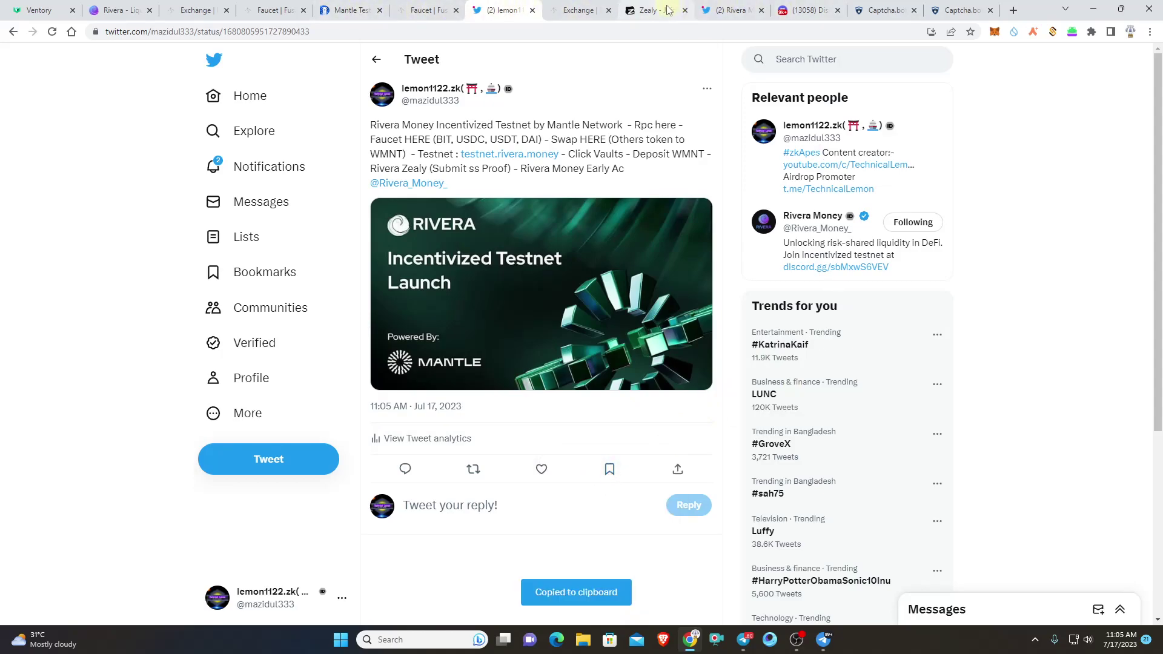
left_click(653, 10)
left_click(459, 254)
Submit the tweet link to Share your love for Rivera and Make memes, claiming both
right_click(459, 254)
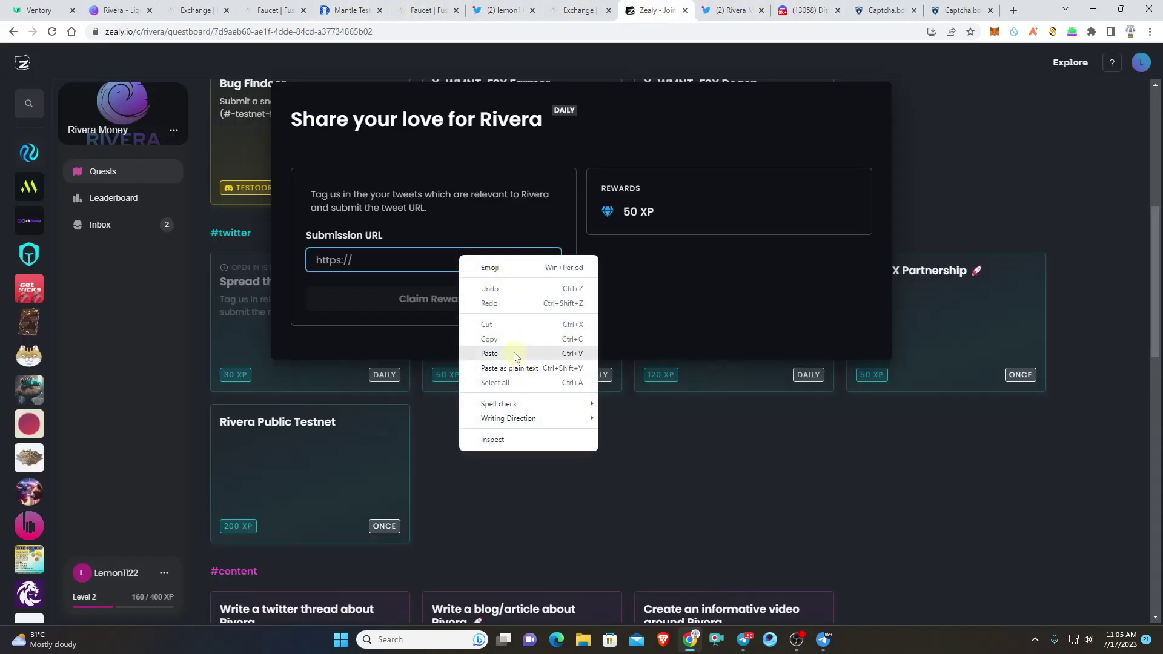
left_click(515, 355)
left_click(454, 299)
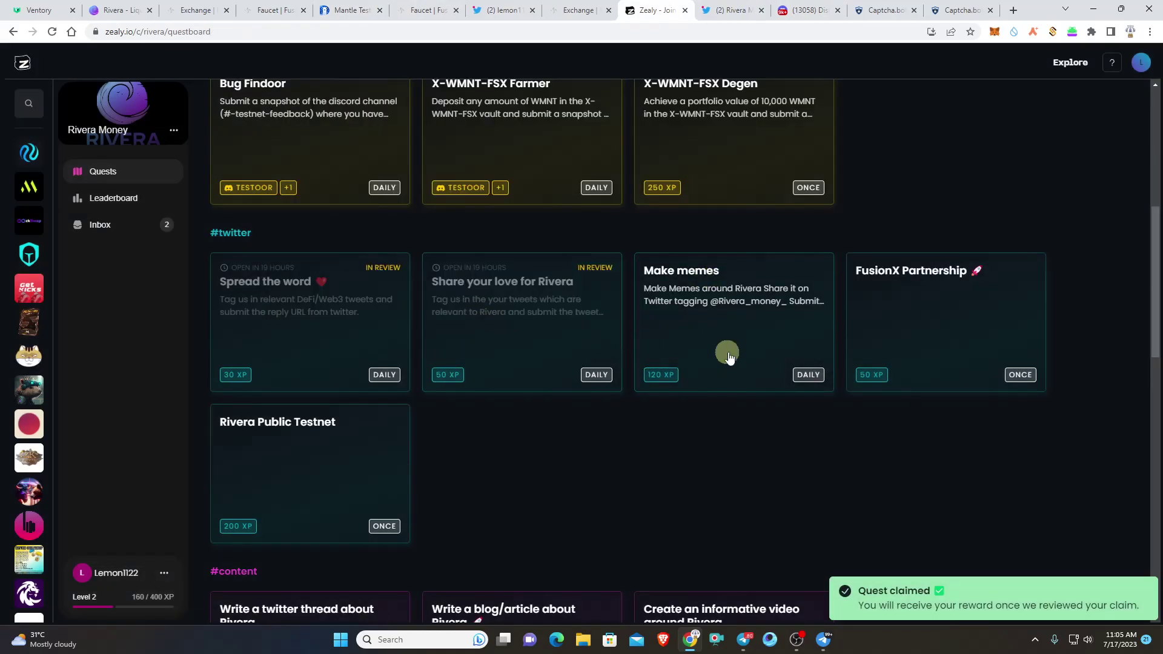
left_click(770, 340)
left_click(464, 311)
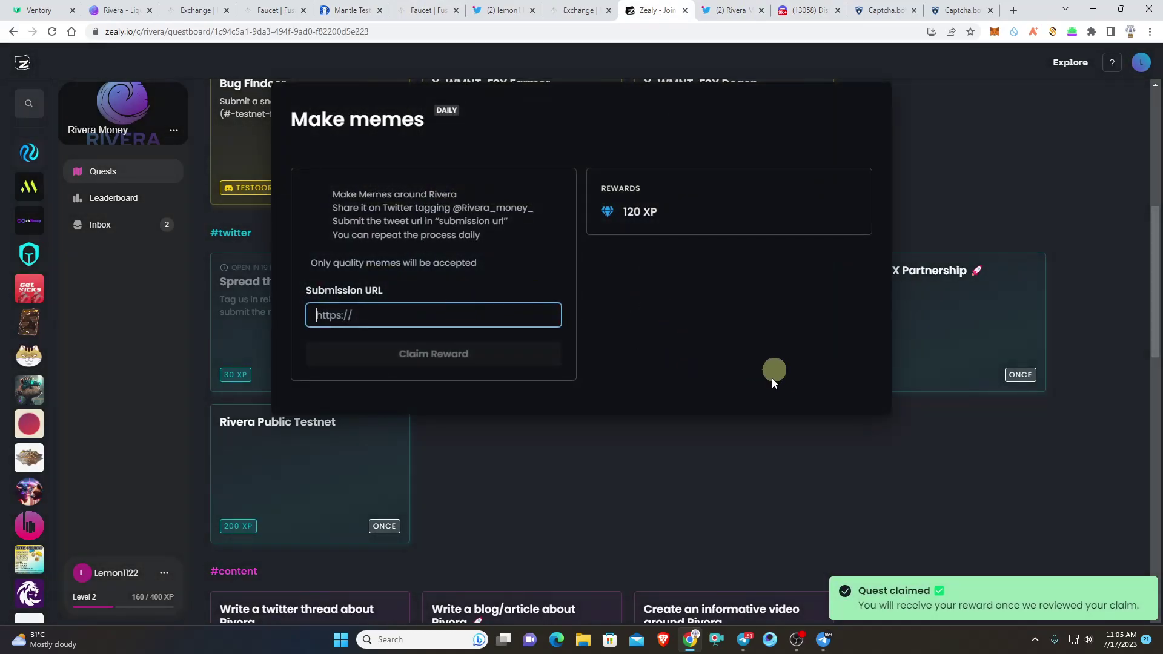
right_click(405, 309)
left_click(451, 408)
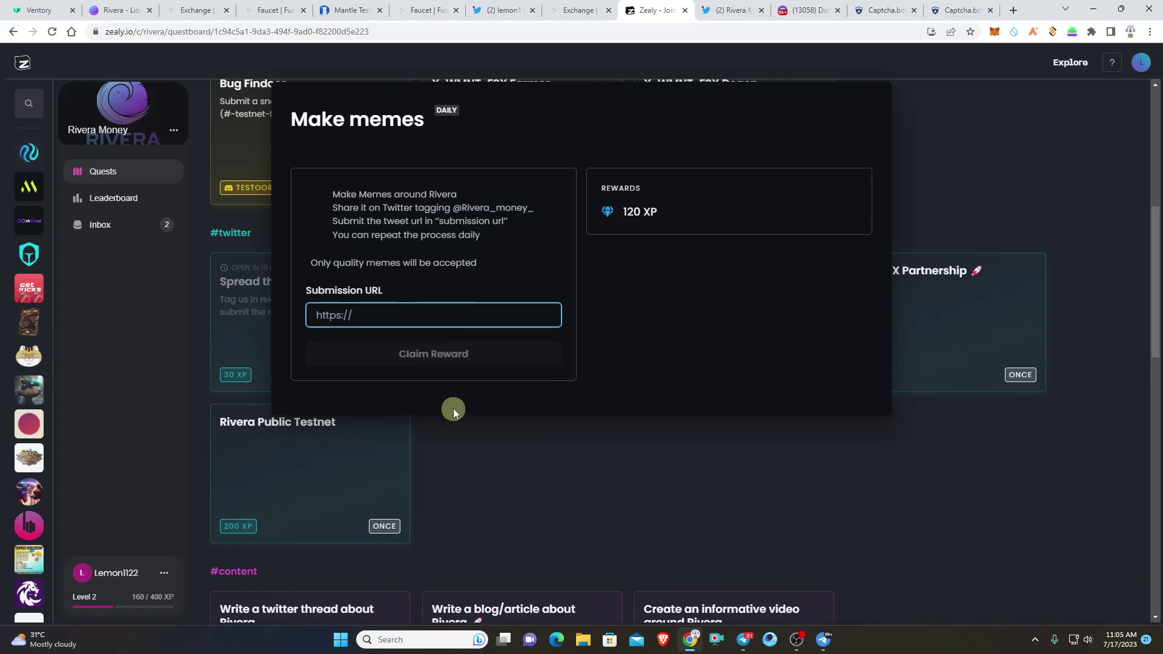
left_click(426, 356)
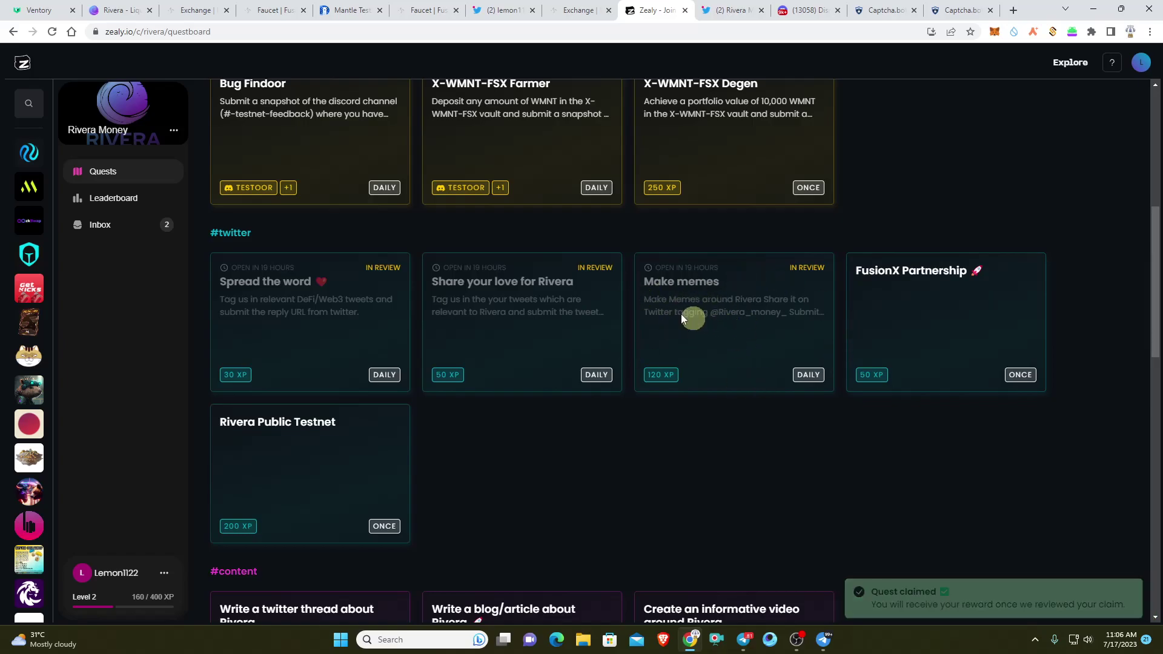
Attempt to claim FusionX Partnership and like its partnership post on Twitter
left_click(950, 302)
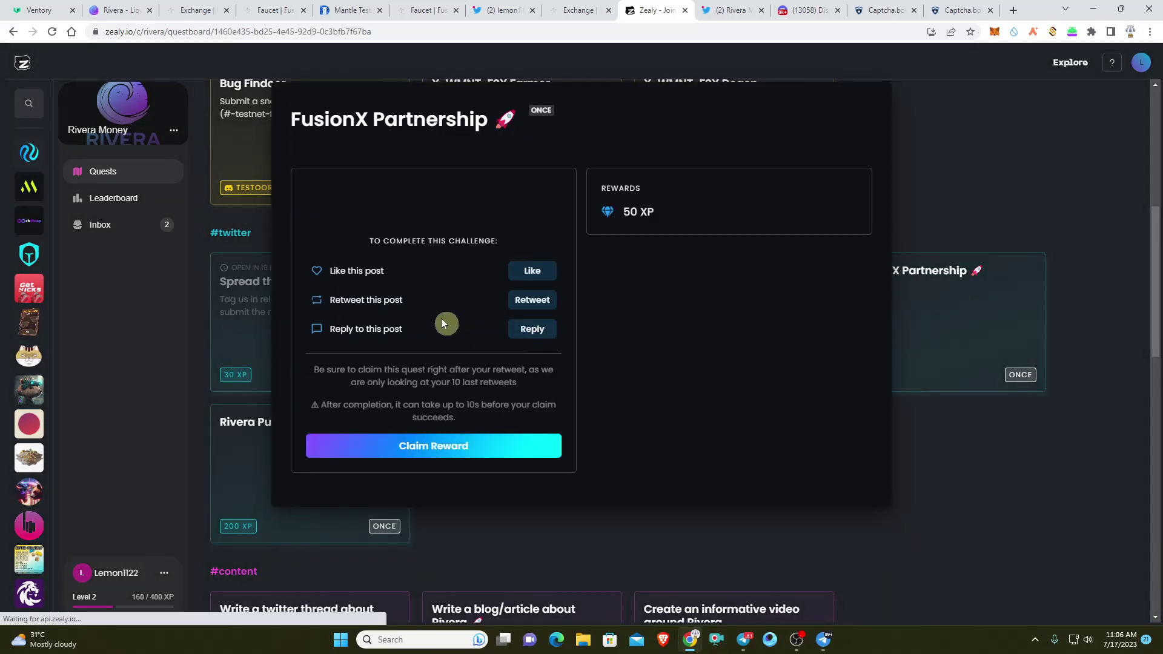
left_click(517, 446)
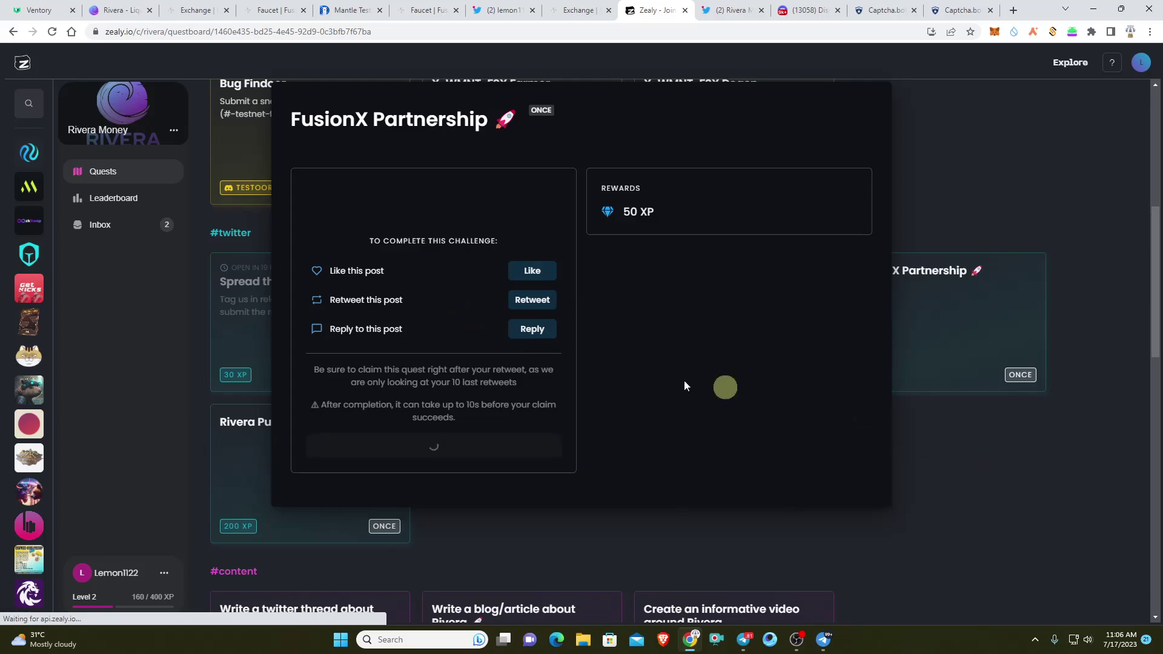
left_click(535, 269)
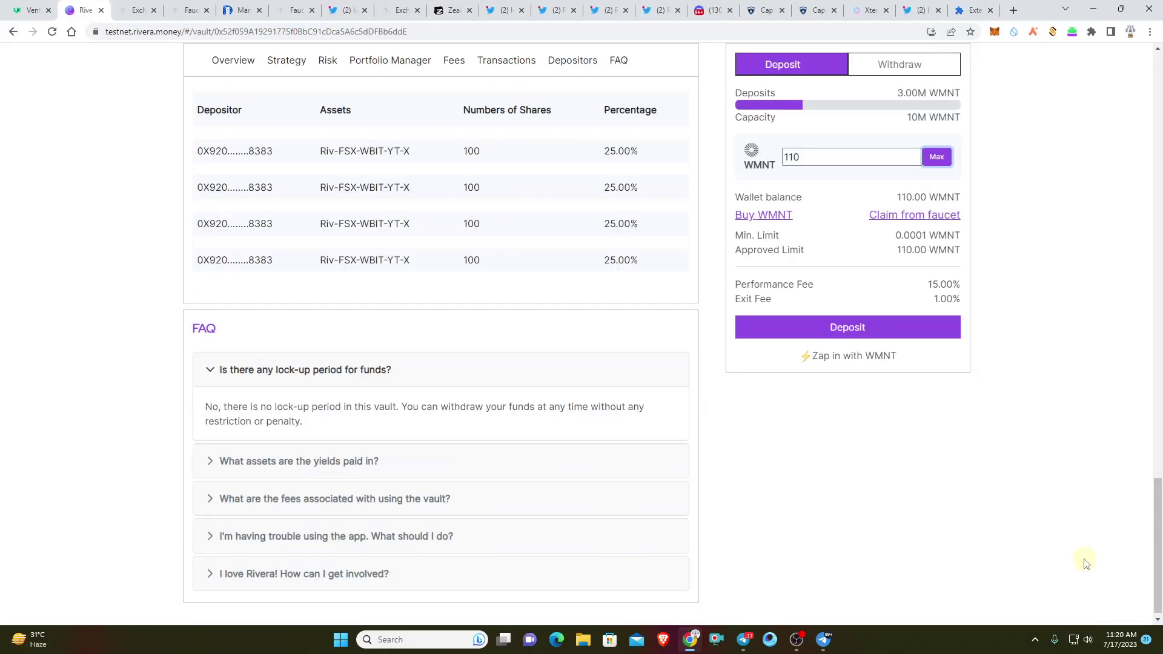
Deposit 110 WMNT into the X-WMNT-FSX Vault and confirm the transaction in MetaMask
scroll(1085, 561, "up", 10)
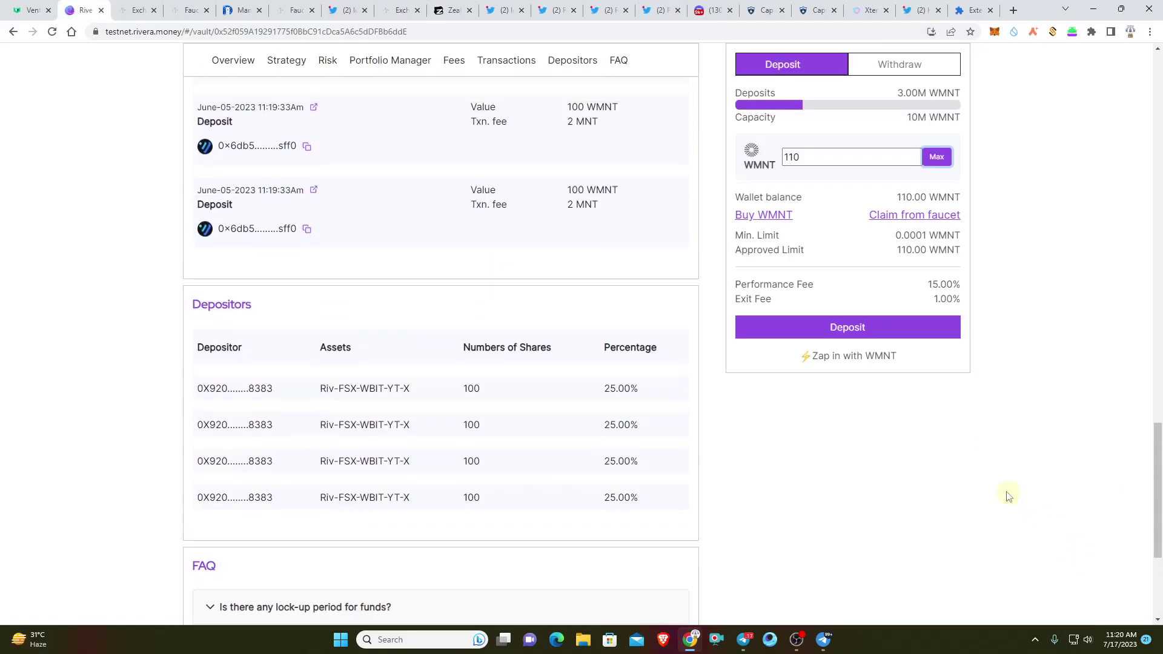
scroll(949, 358, "up", 10)
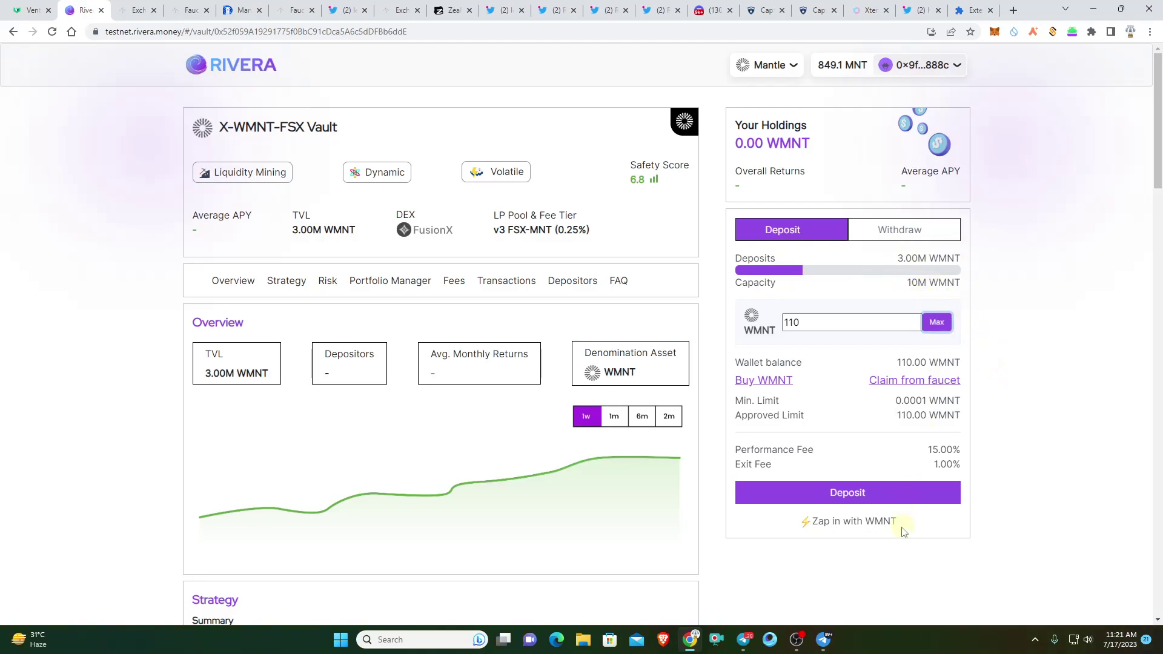
left_click(896, 495)
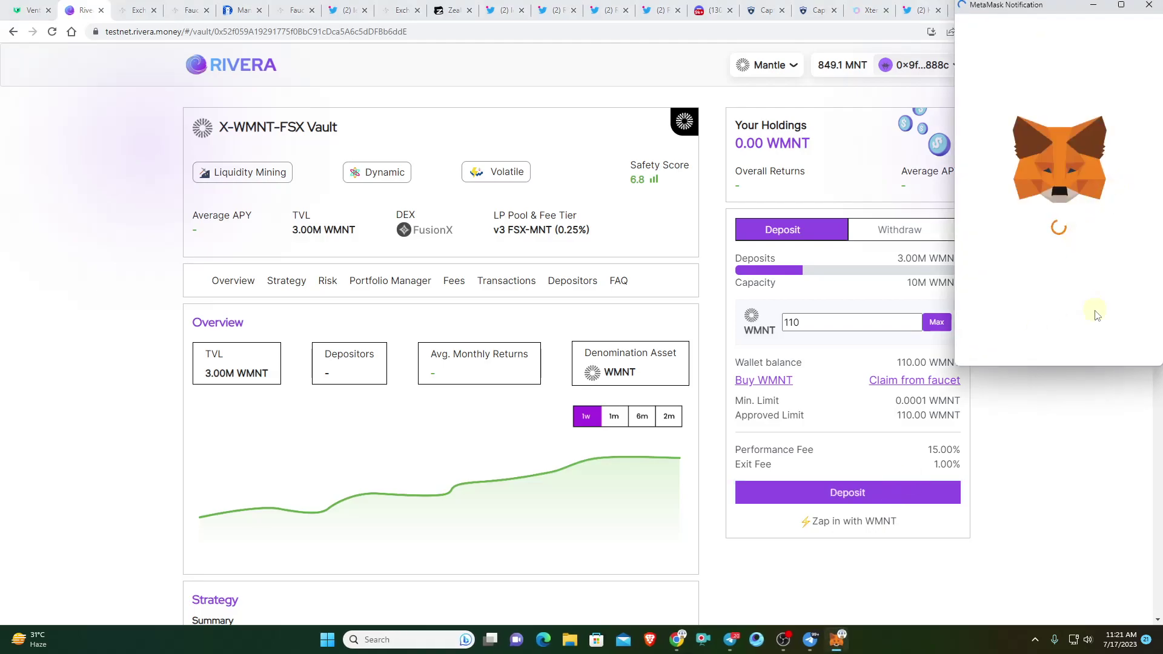
left_click(1132, 340)
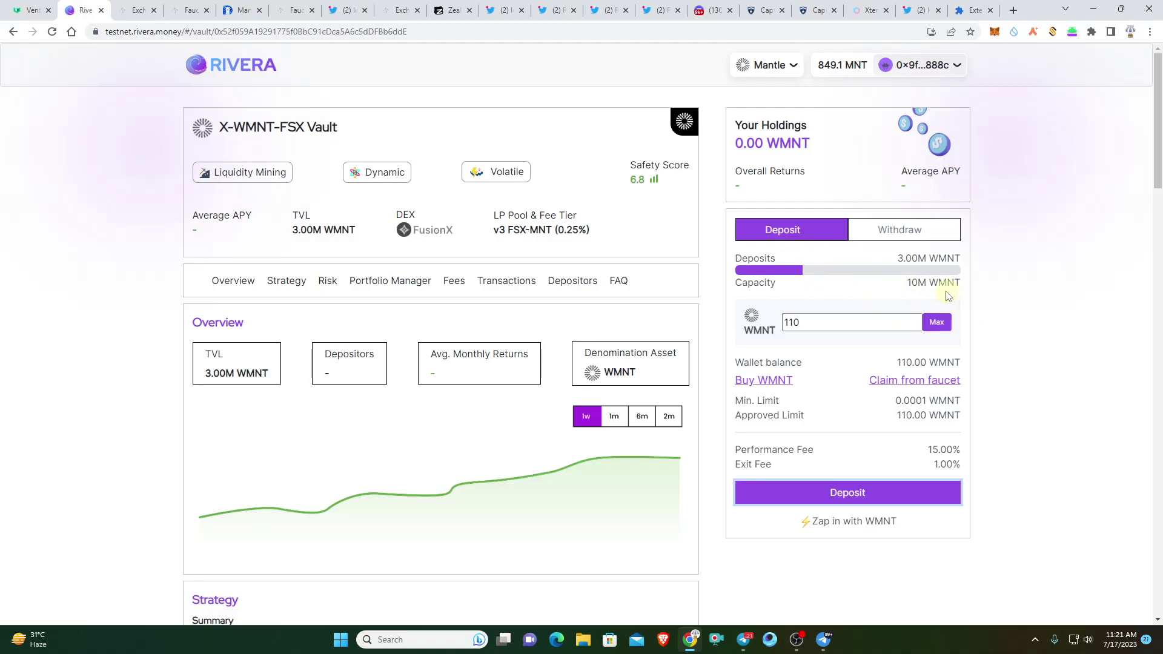
left_click(712, 10)
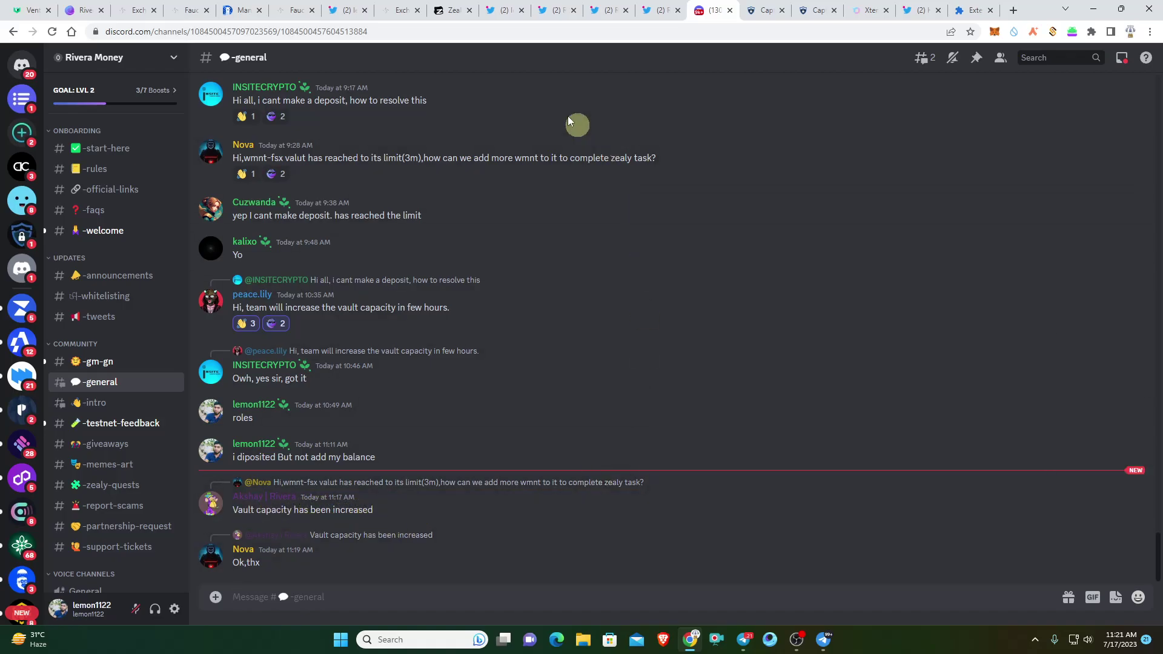
left_click(84, 10)
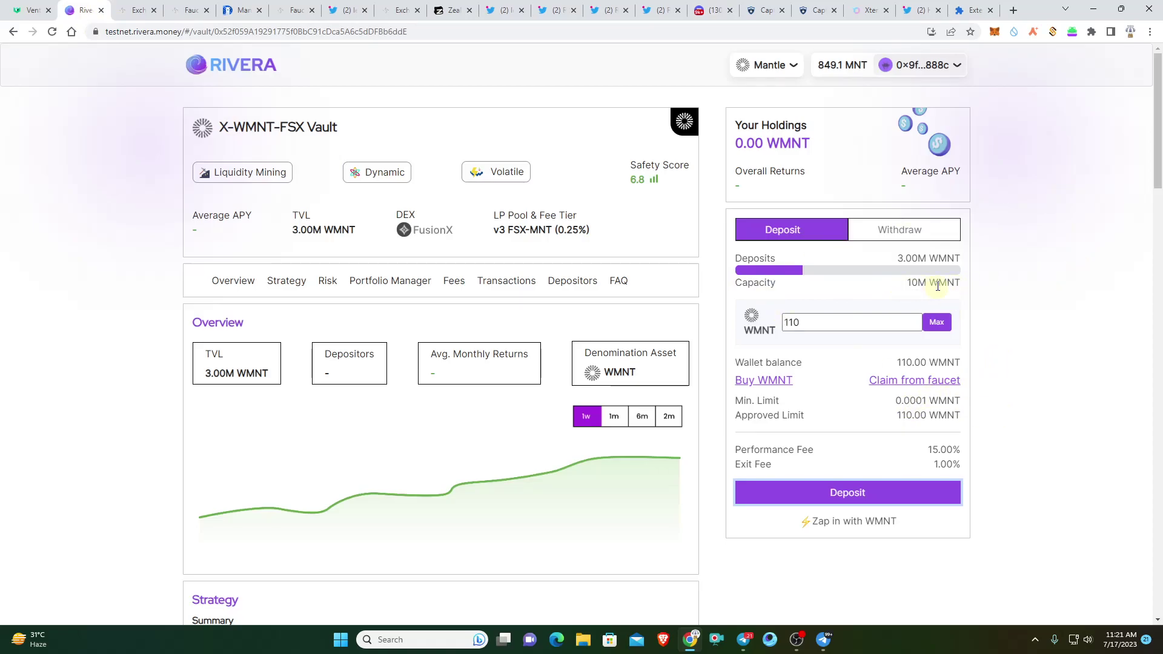
Reload the vault page and try speeding up the pending deposit, dismissing the failure notice
left_click(56, 31)
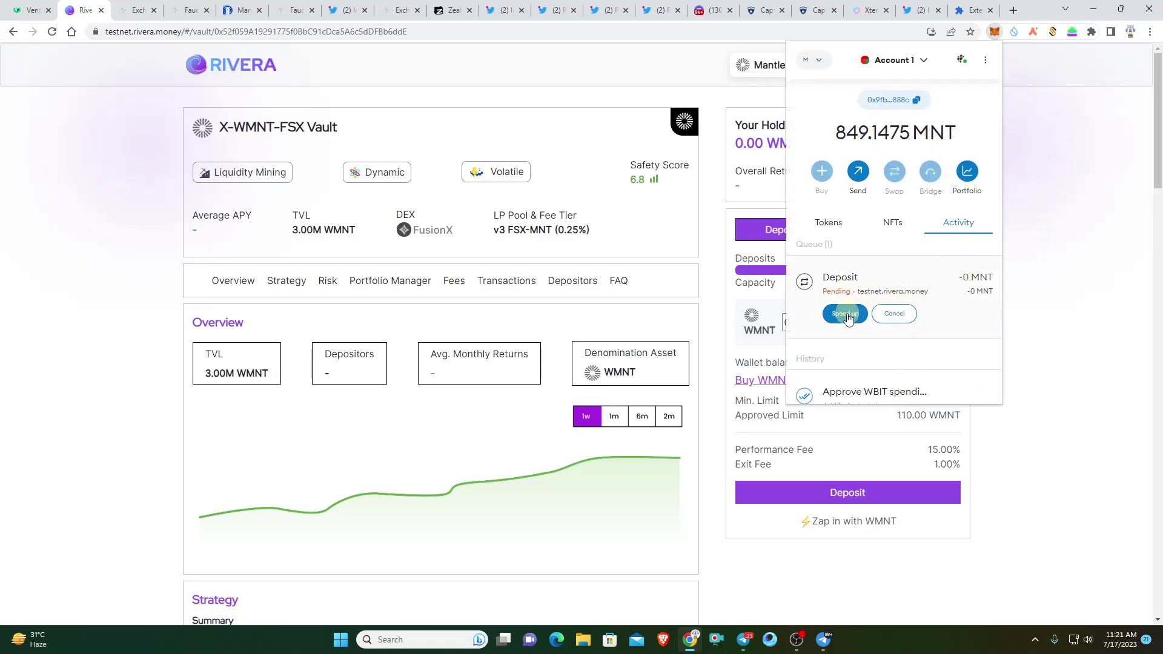
left_click(847, 315)
left_click(910, 318)
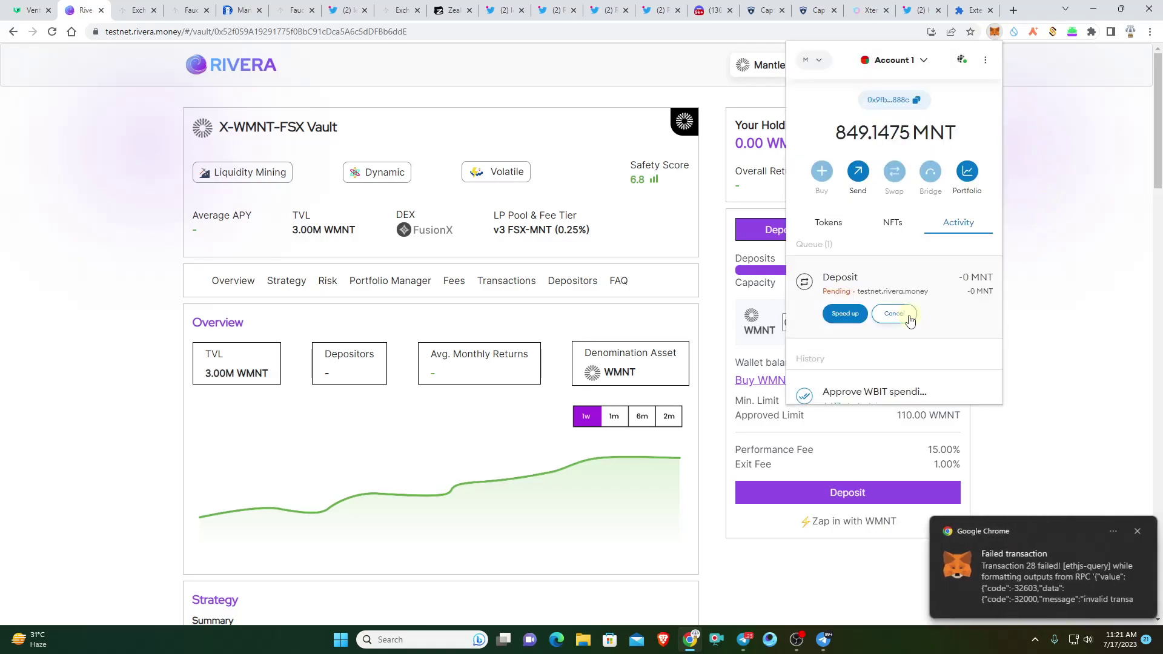
left_click(1140, 533)
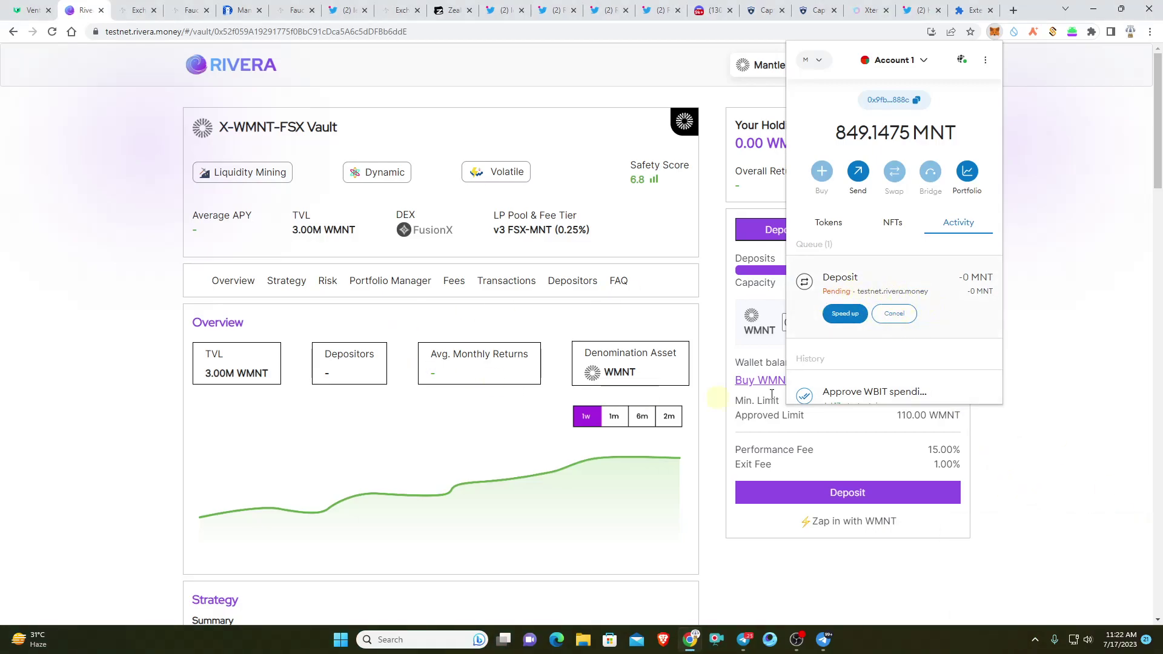
left_click(1071, 349)
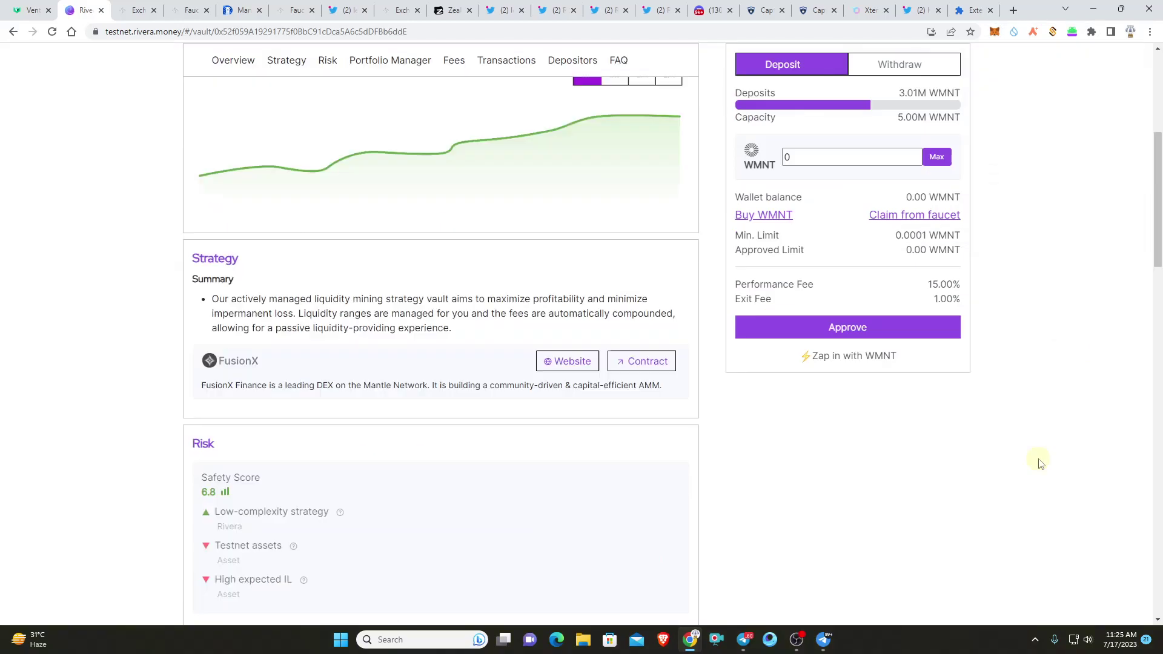
Verify in the vault and MetaMask activity that holdings now read 110.00 WMNT
scroll(960, 478, "down", 10)
scroll(981, 356, "up", 15)
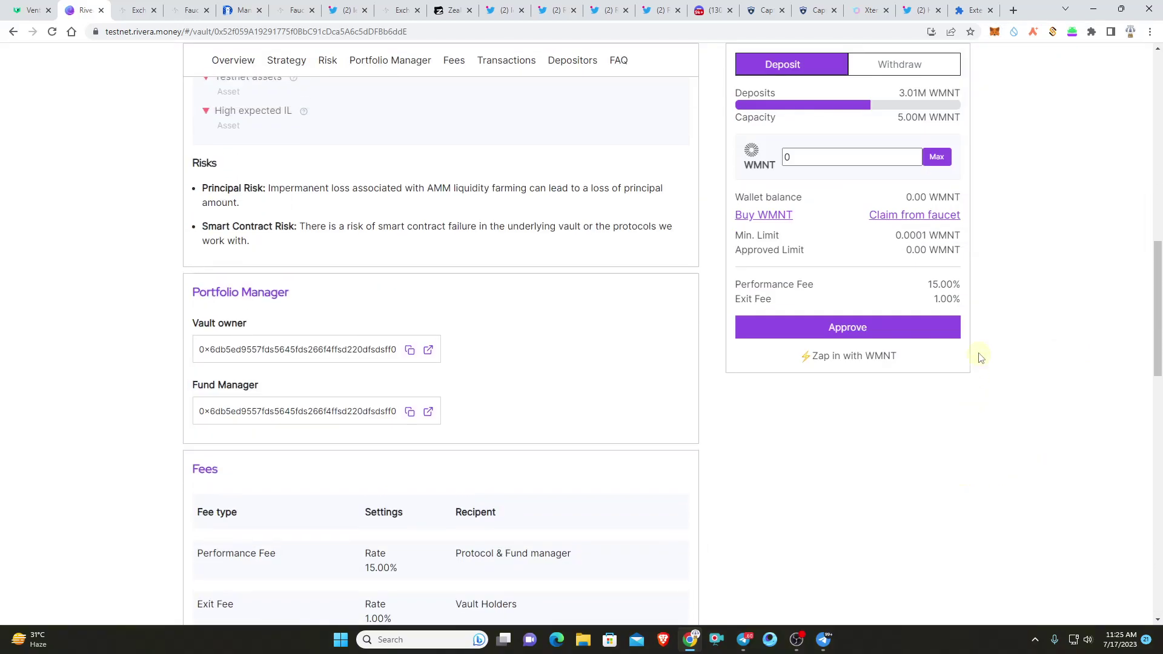
scroll(982, 253, "up", 4)
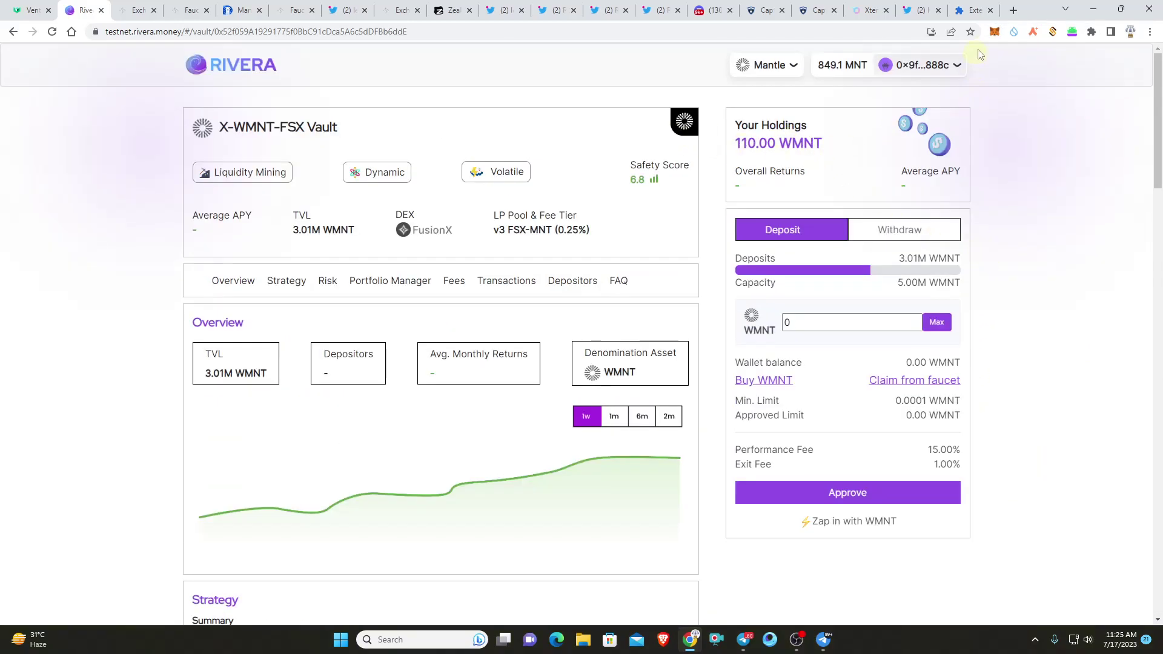
left_click(994, 34)
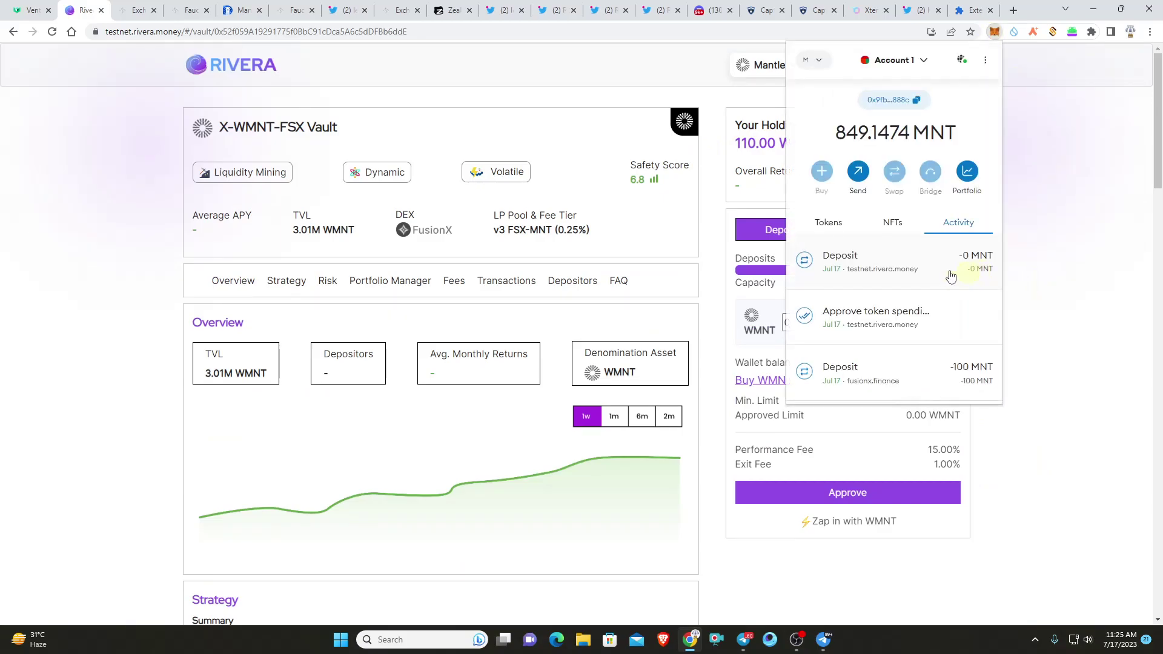
left_click(280, 261)
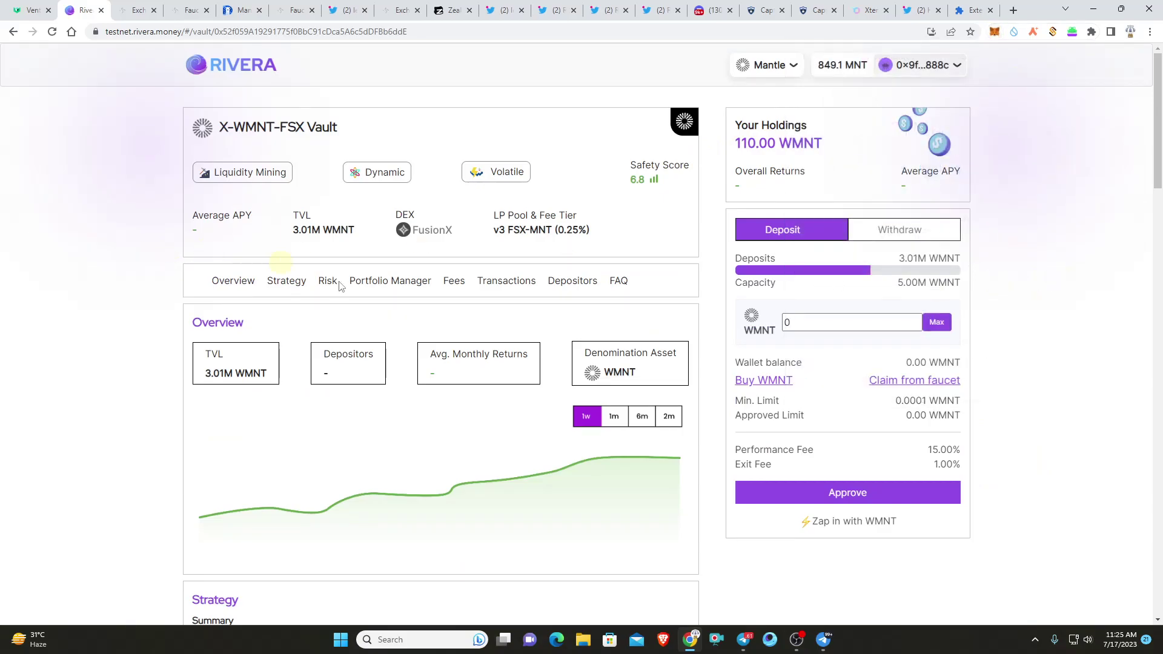
left_click(1033, 641)
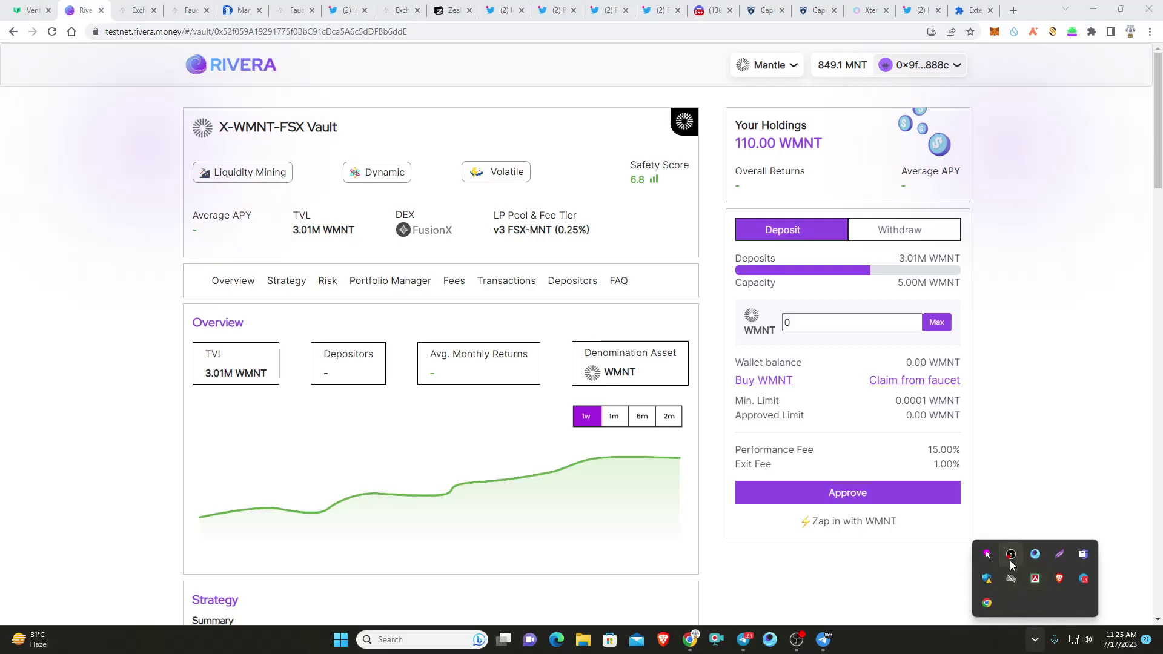
Capture the vault page with Lightshot and save it as Screenshot_151.png
left_click(1059, 554)
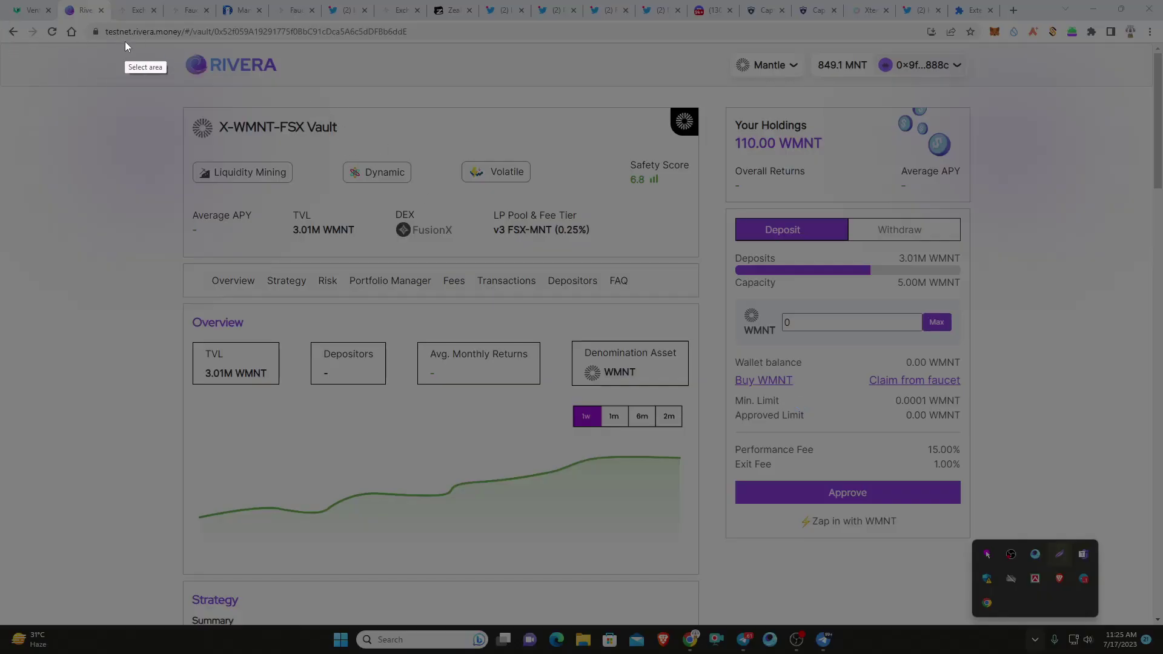
mouse_move(150, 39)
left_mouse_down()
mouse_move(998, 365)
mouse_move(1069, 587)
mouse_move(1057, 575)
left_mouse_up()
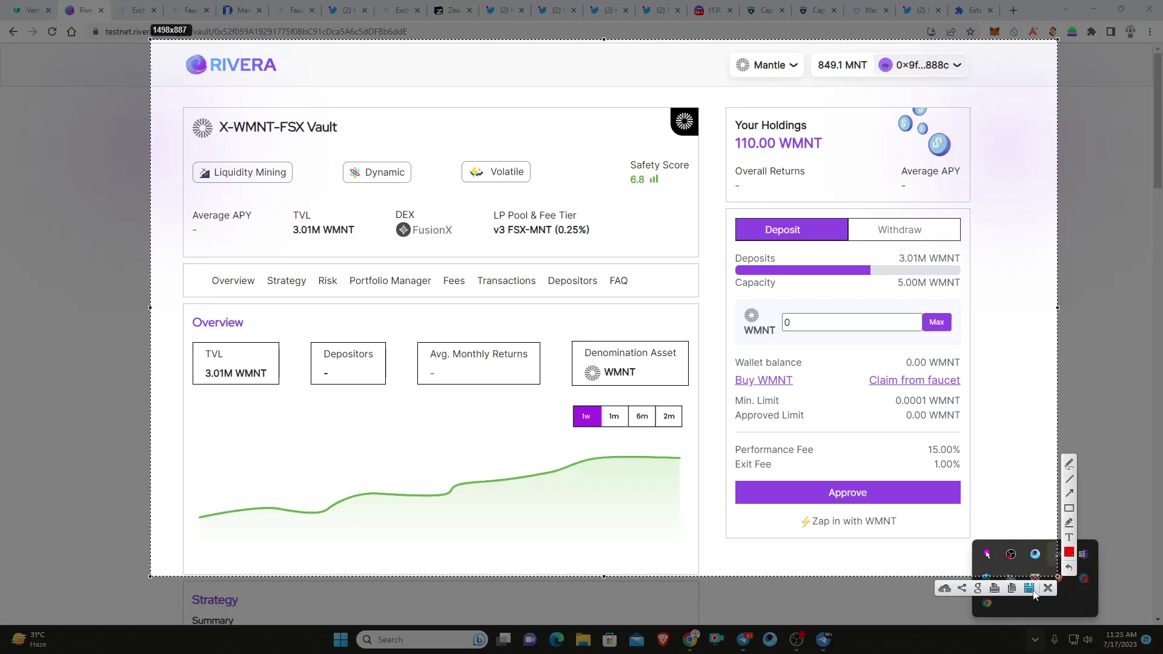
left_click(1029, 588)
key("Return")
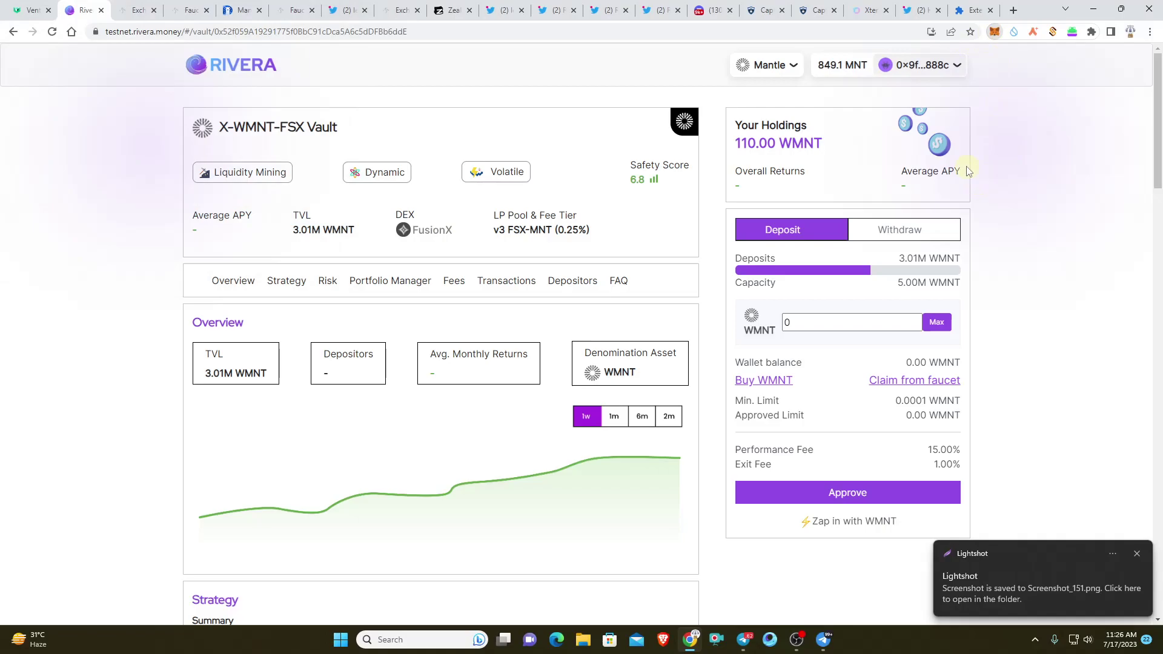
Copy the wallet address from MetaMask, then go to Discord
left_click(993, 32)
left_click(916, 99)
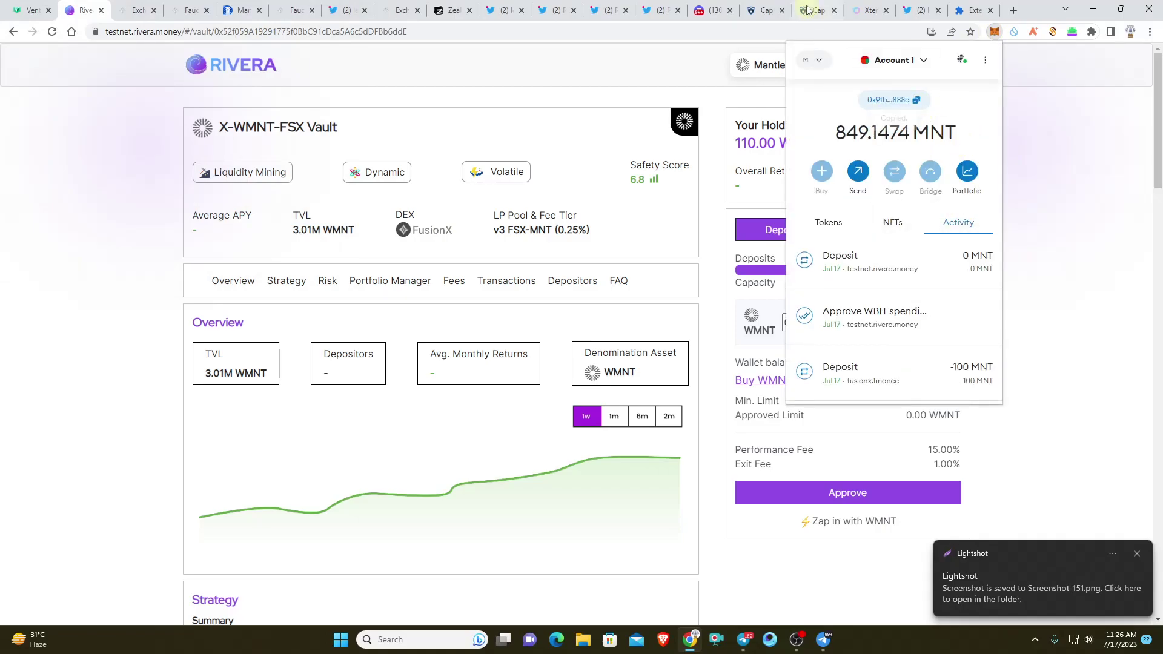
left_click(711, 11)
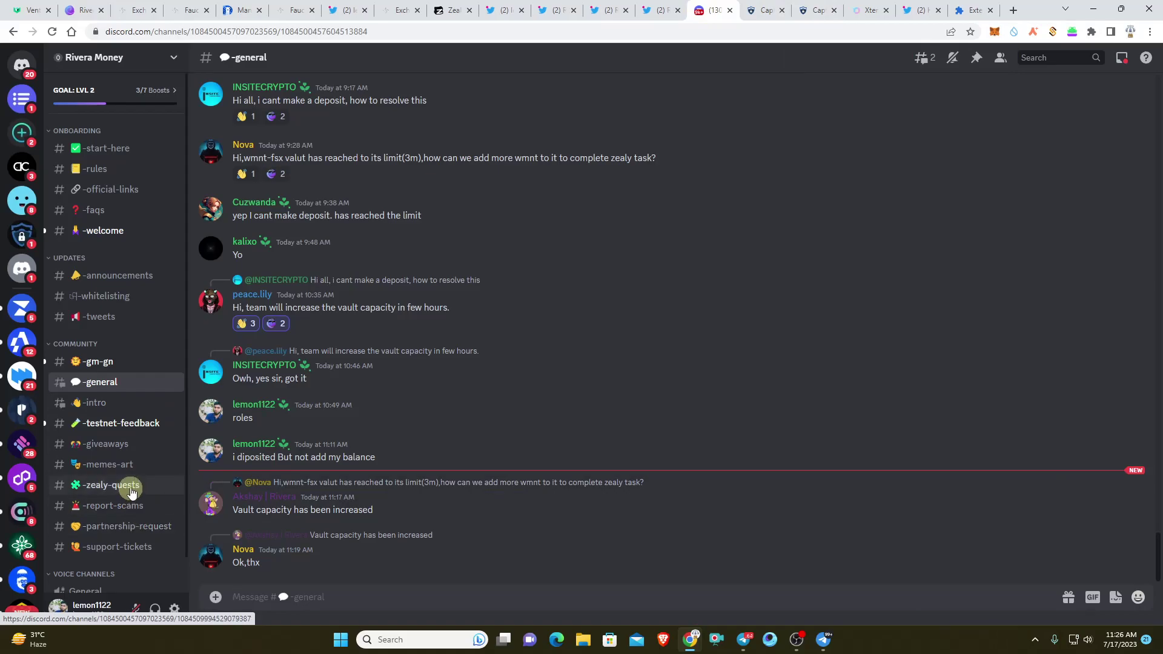
Attach Screenshot_151 from the Lightshot folder to a testnet-feedback message
scroll(148, 536, "down", 1)
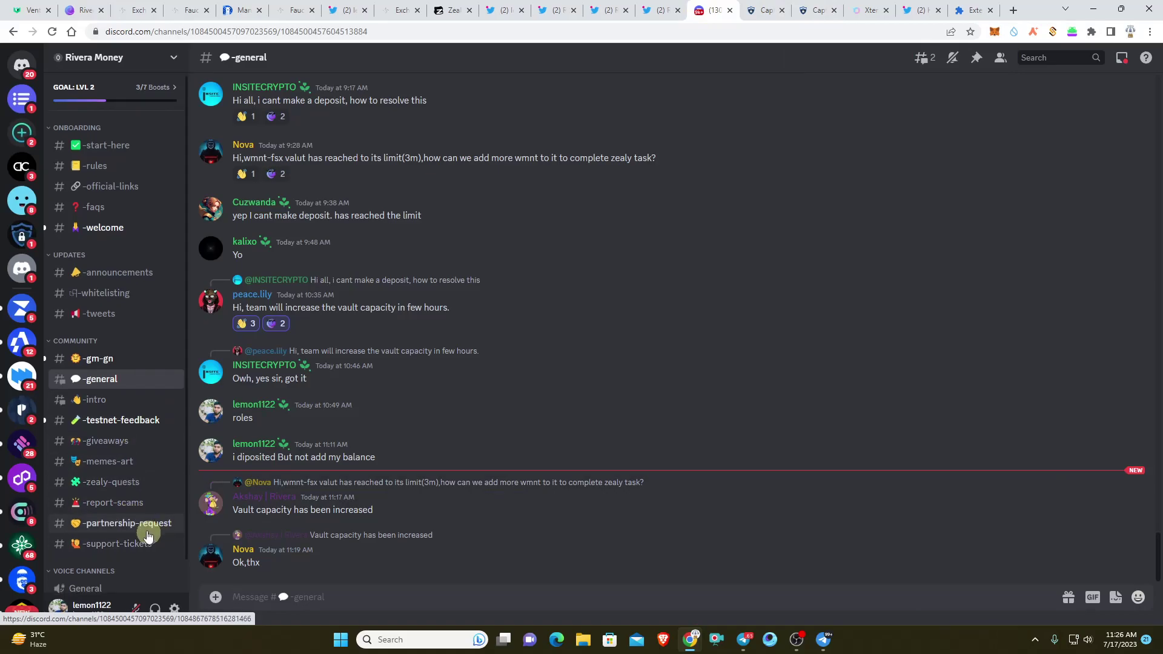
scroll(148, 536, "down", 1)
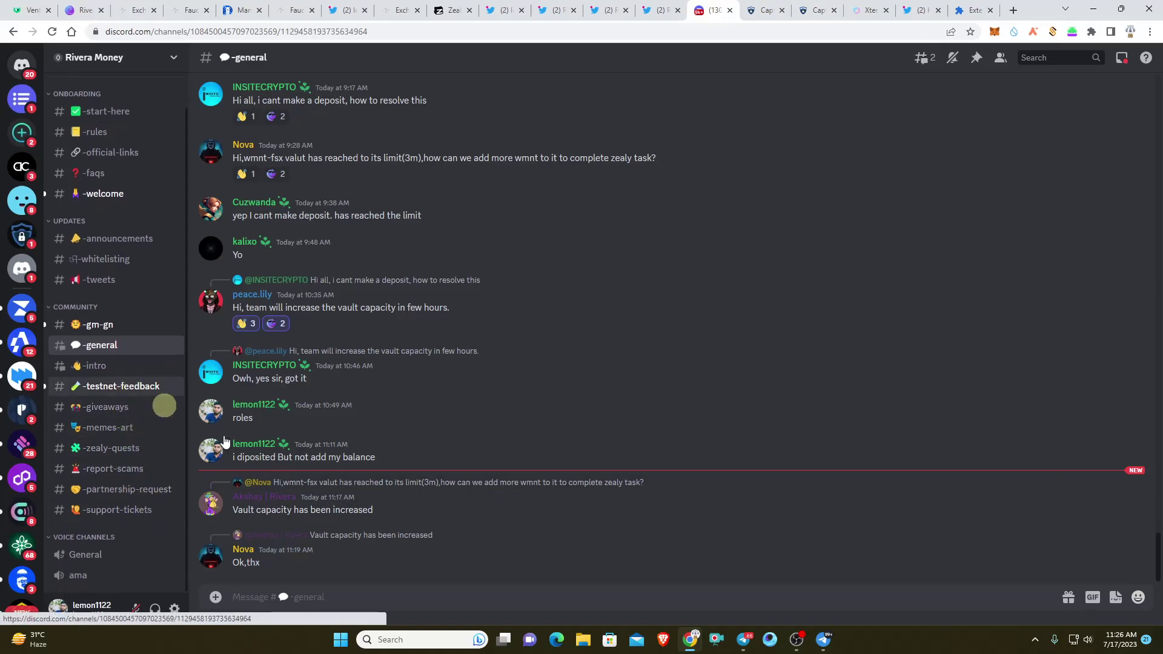
left_click(211, 598)
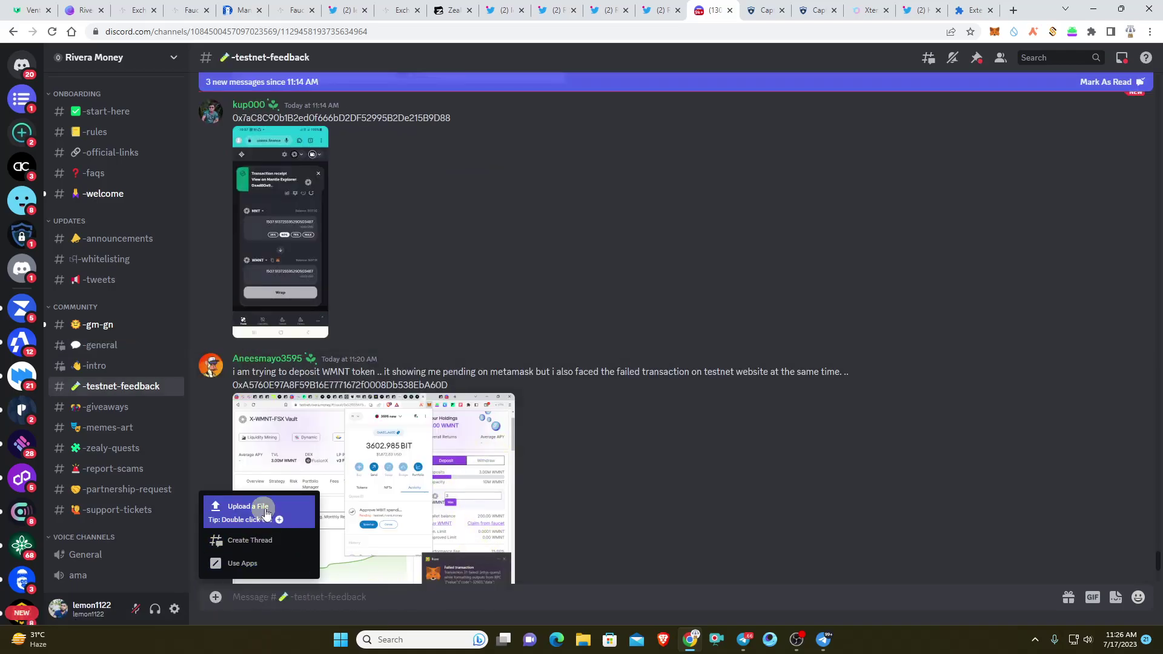
left_click(287, 521)
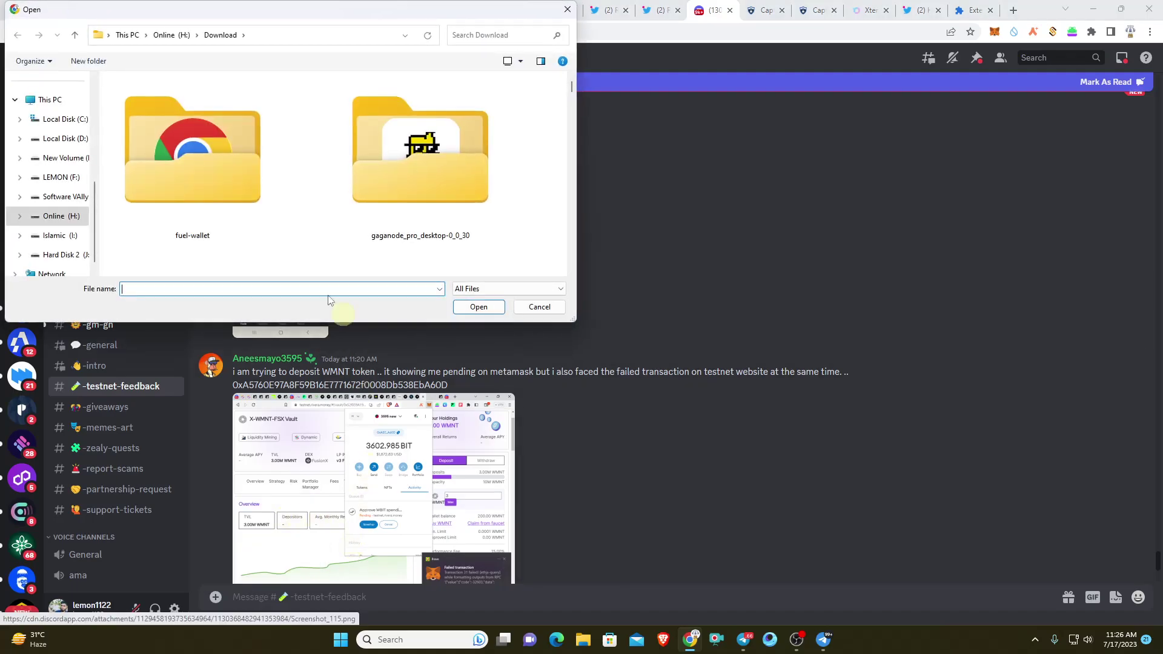
scroll(74, 170, "up", 3)
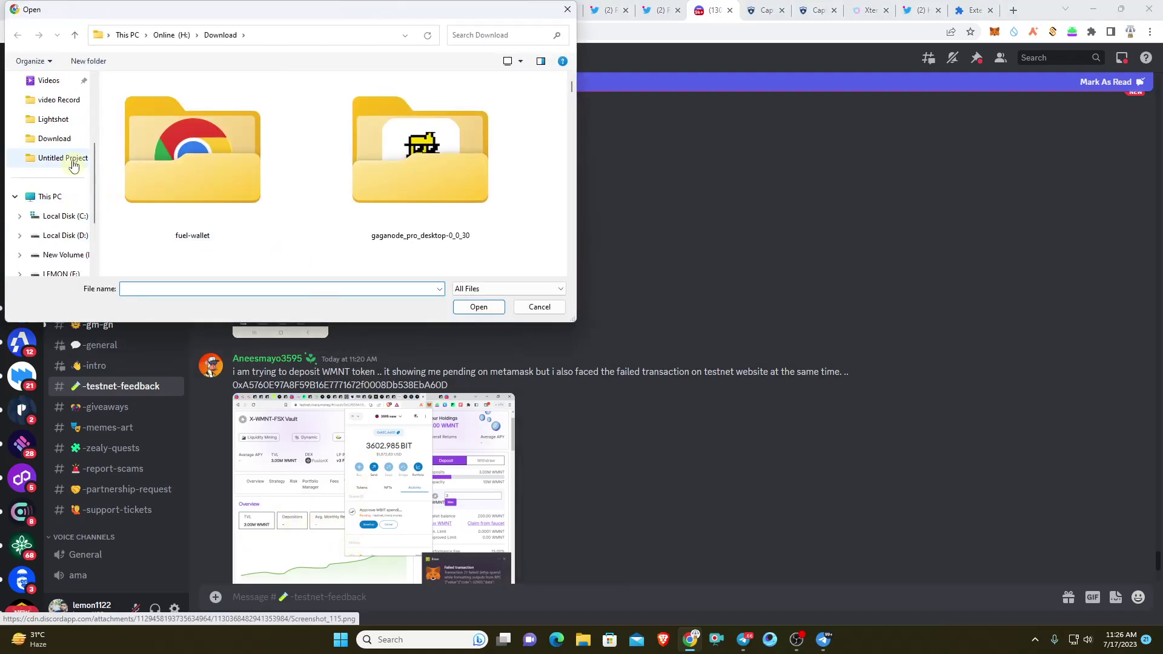
left_click(66, 100)
left_click(73, 121)
scroll(330, 186, "down", 10)
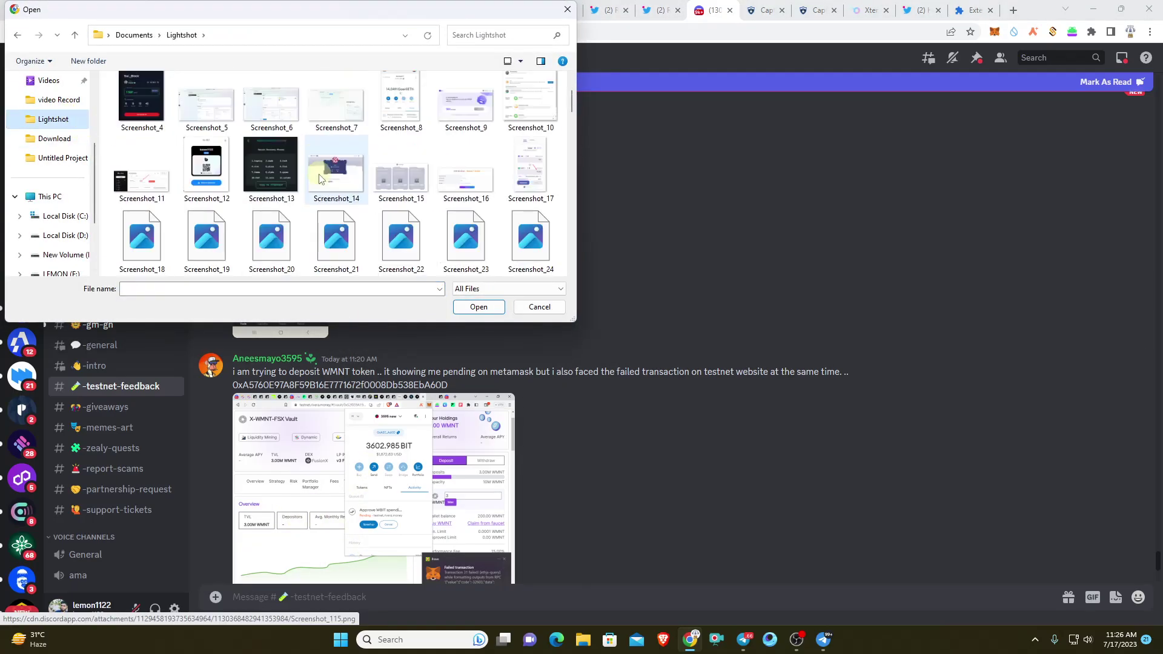
scroll(330, 186, "down", 5)
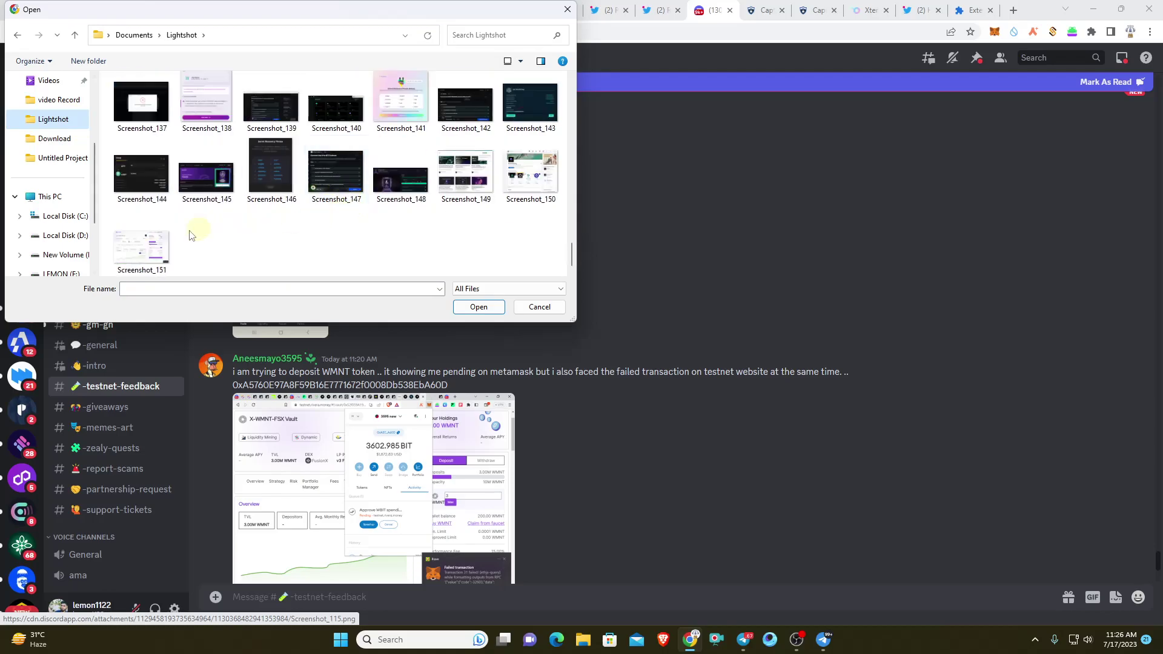
left_click(142, 243)
left_click(478, 307)
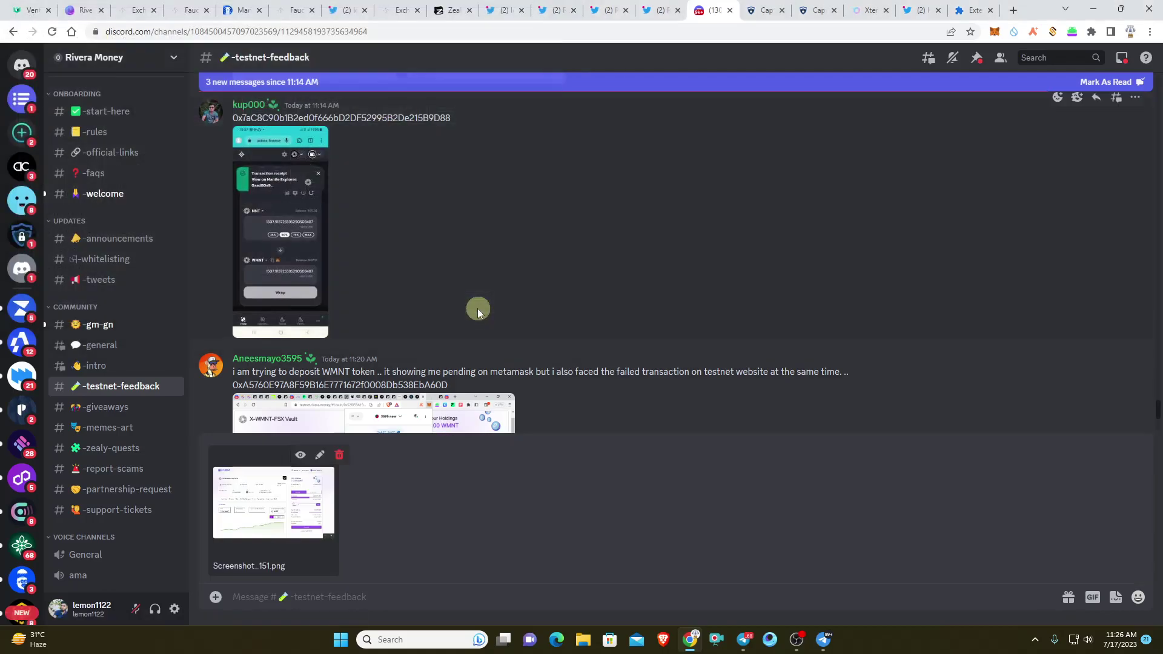
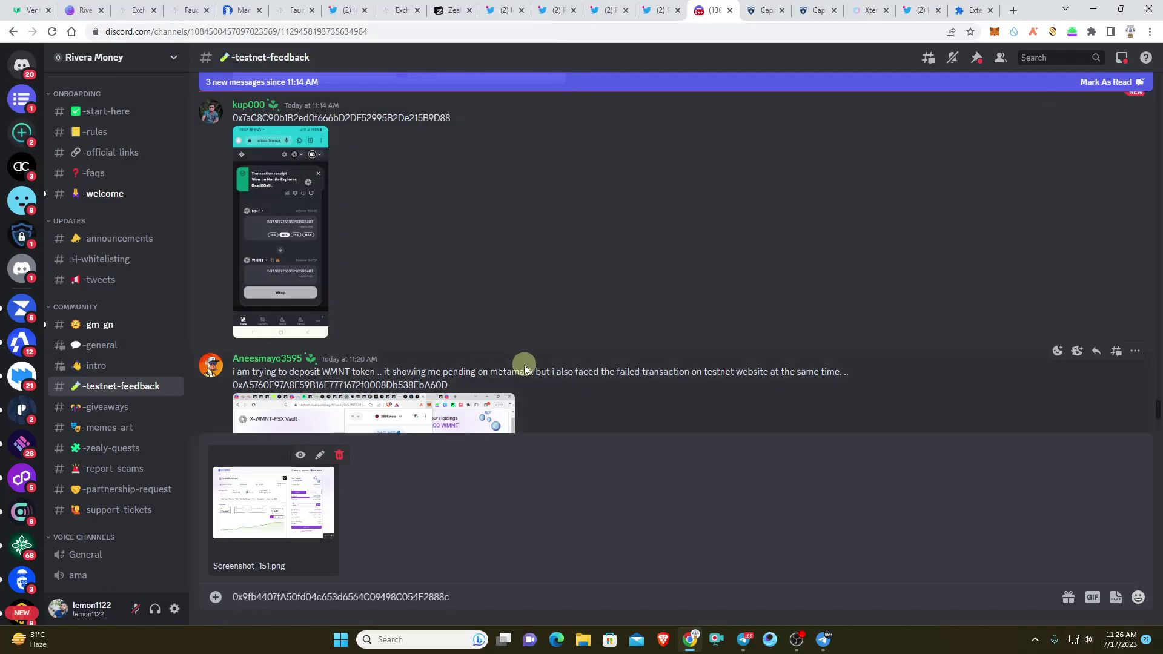
Paste the wallet address into the message and send it
key("Return")
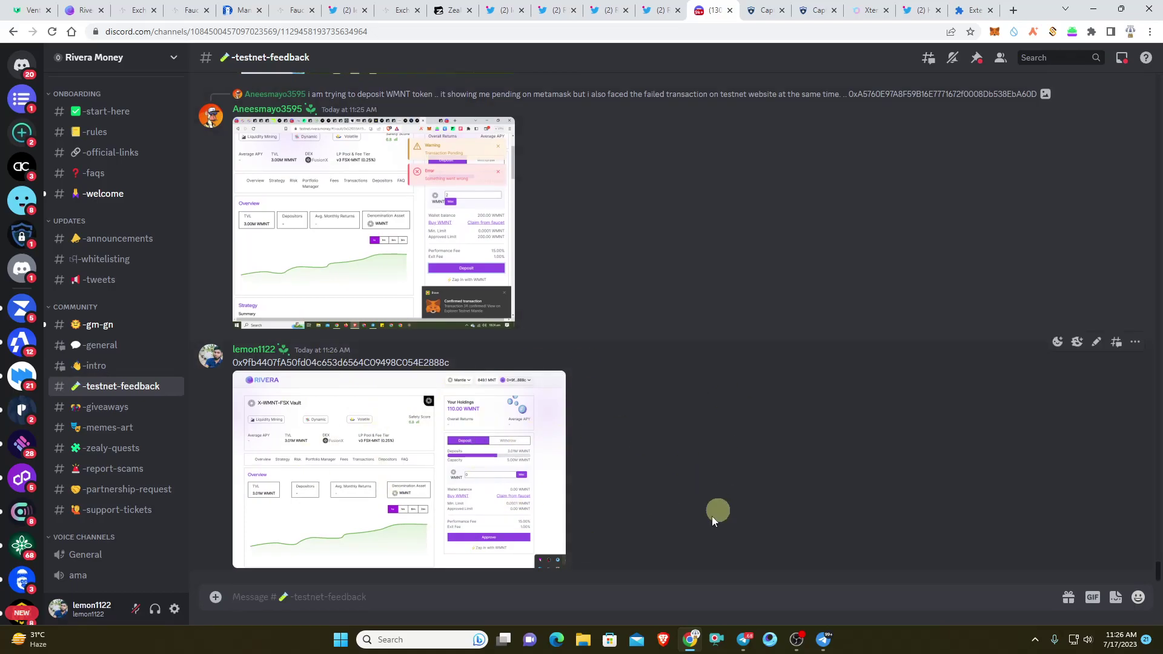
left_click(449, 14)
scroll(519, 389, "down", 3)
Look over the Bug Findoor quest details on the questboard
scroll(384, 398, "up", 1)
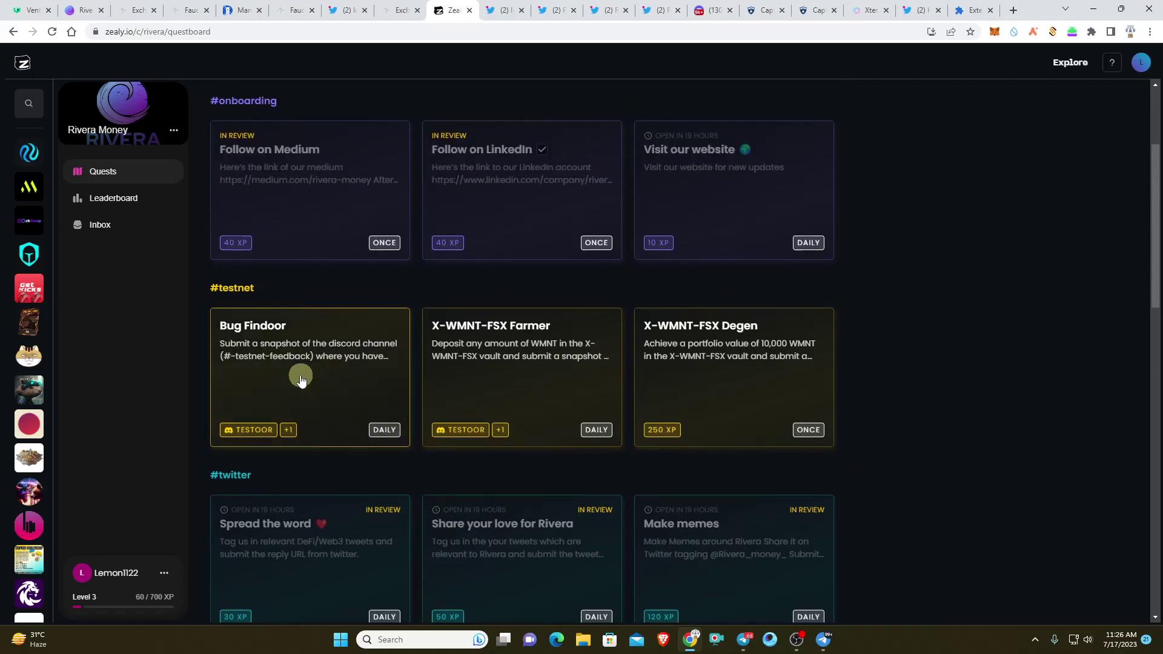
left_click(301, 379)
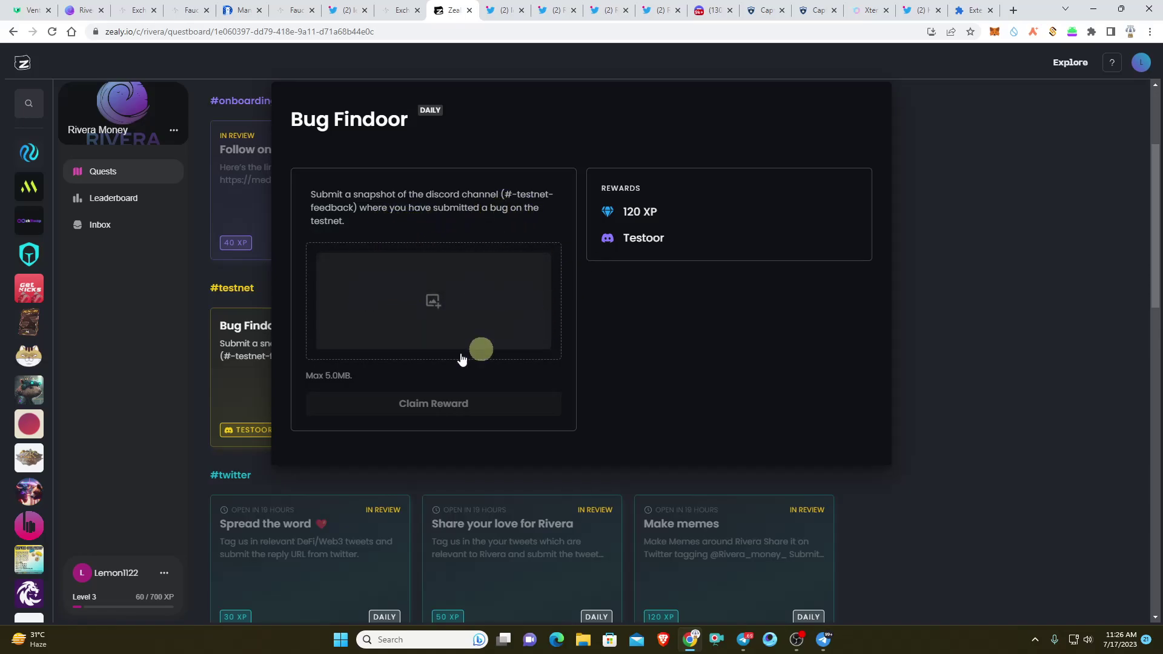
left_click(961, 384)
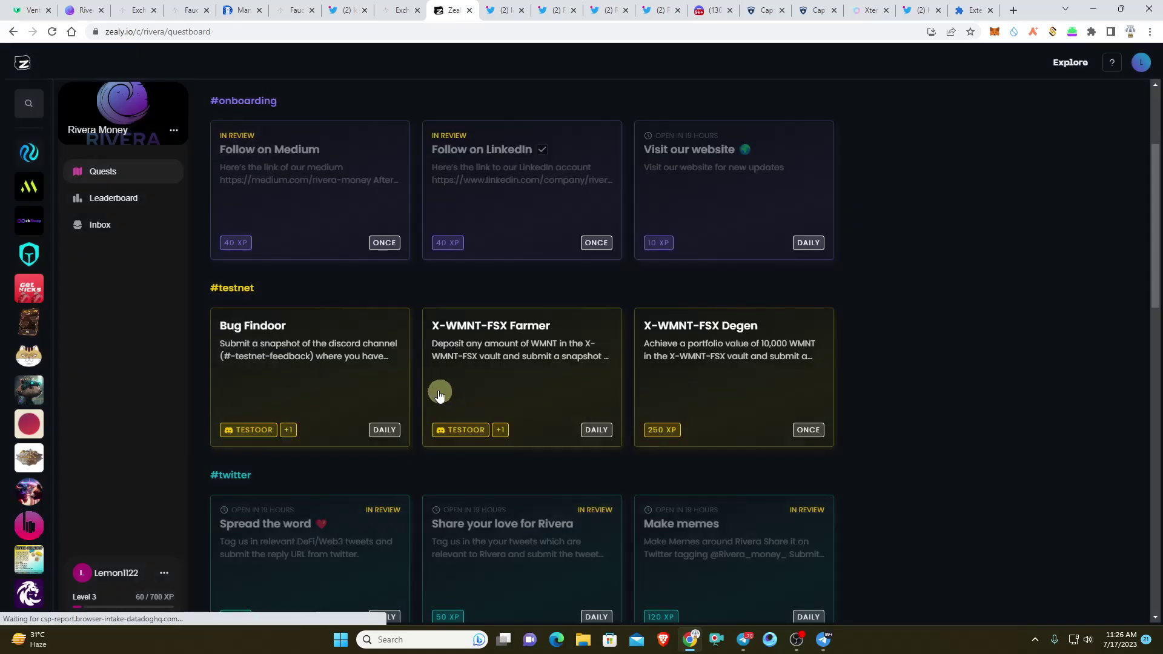
Upload Screenshot_151 as proof on the X-WMNT-FSX Farmer quest and claim its reward
left_click(487, 380)
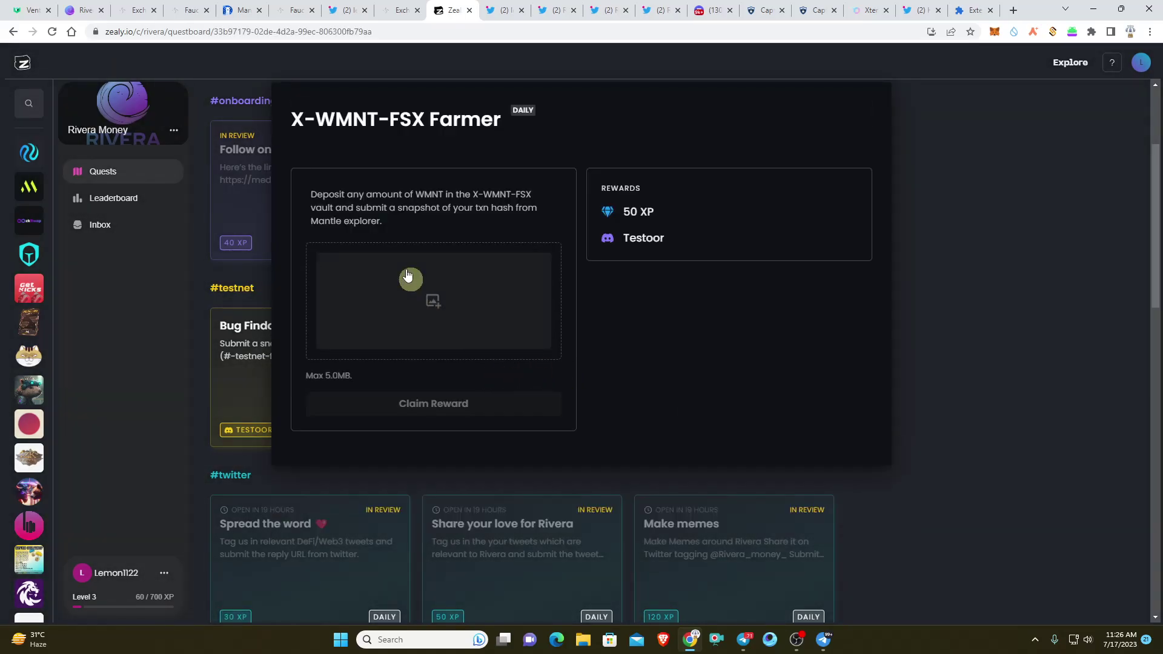
left_click(409, 299)
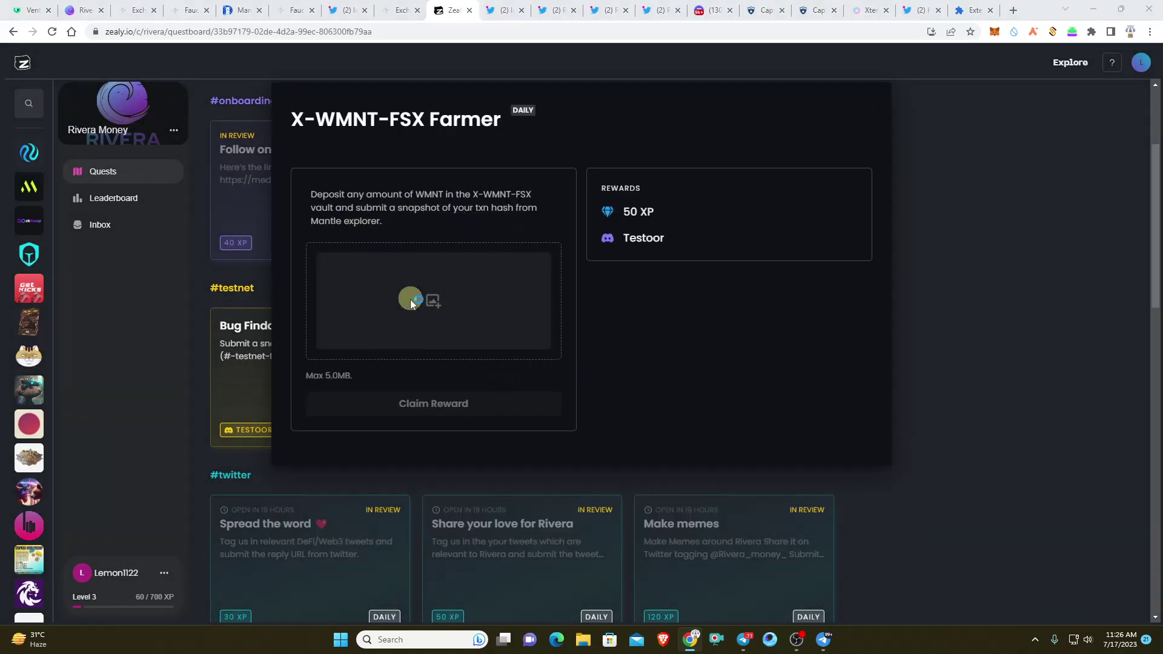
scroll(293, 202, "down", 15)
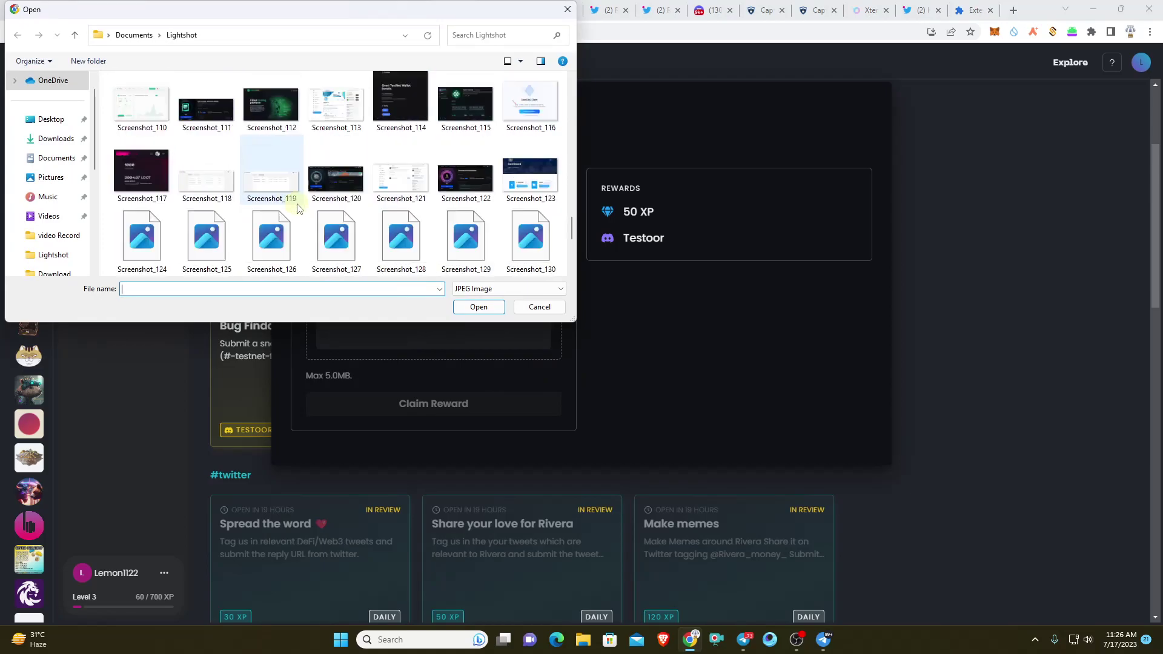
left_click(532, 245)
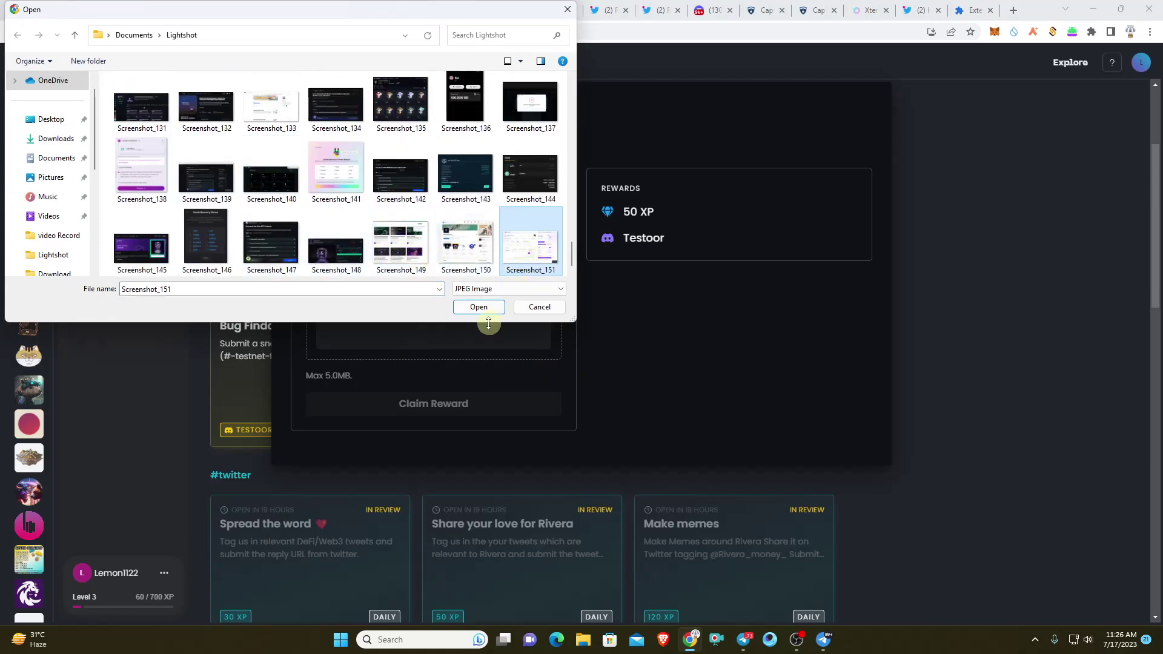
left_click(478, 305)
left_click(455, 441)
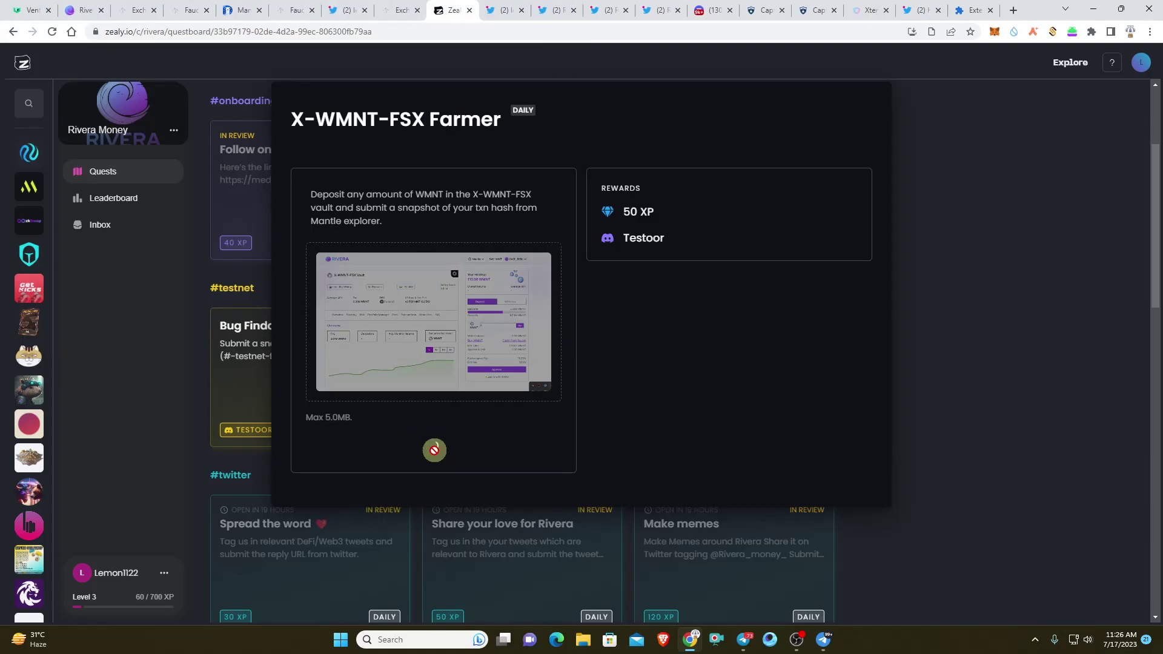
left_click(711, 10)
Capture Discord's testnet-feedback chat showing the posted message and save it as Screenshot_152.png
left_click(1034, 639)
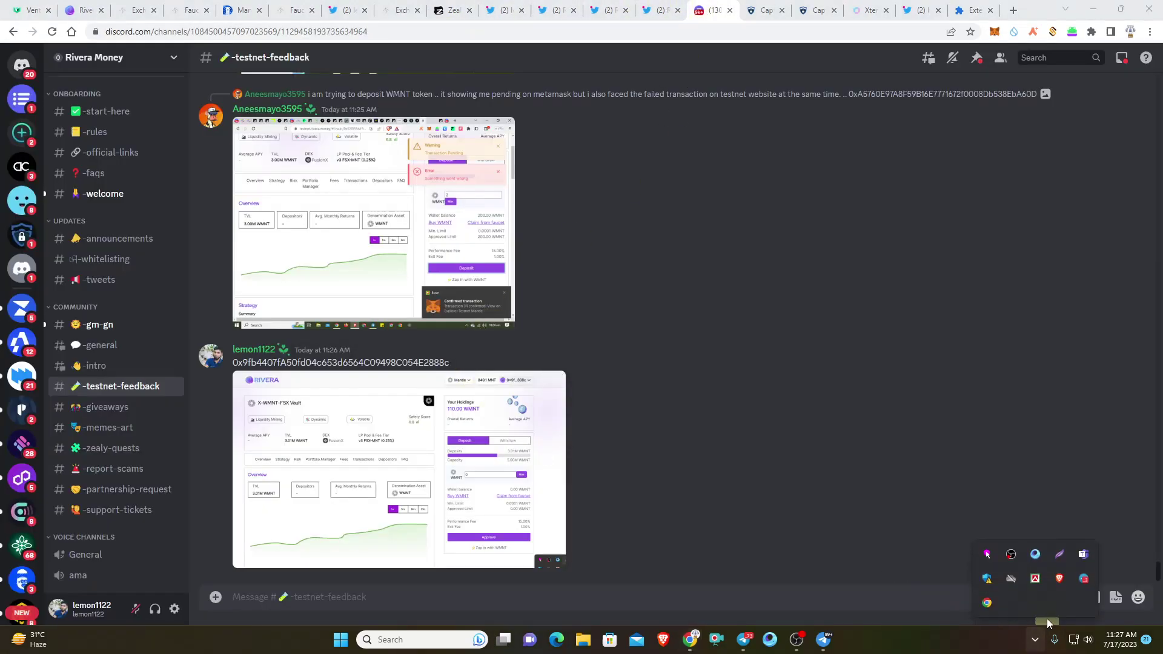
left_click(1059, 554)
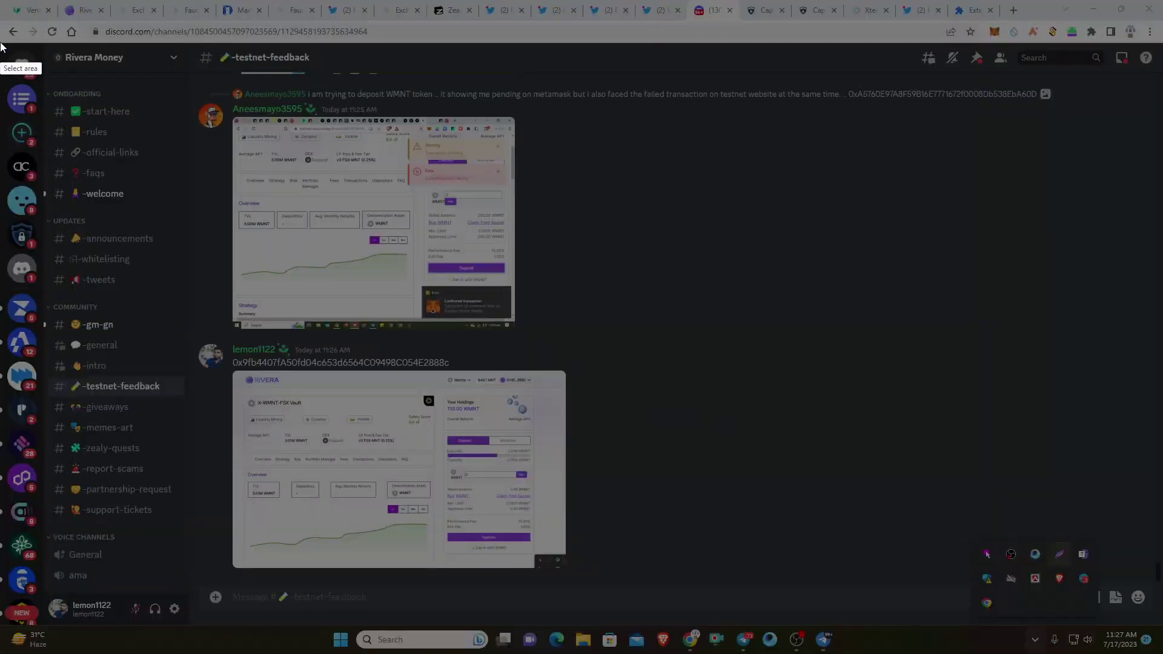
left_click_drag(0, 41, 1132, 616)
left_click(1103, 628)
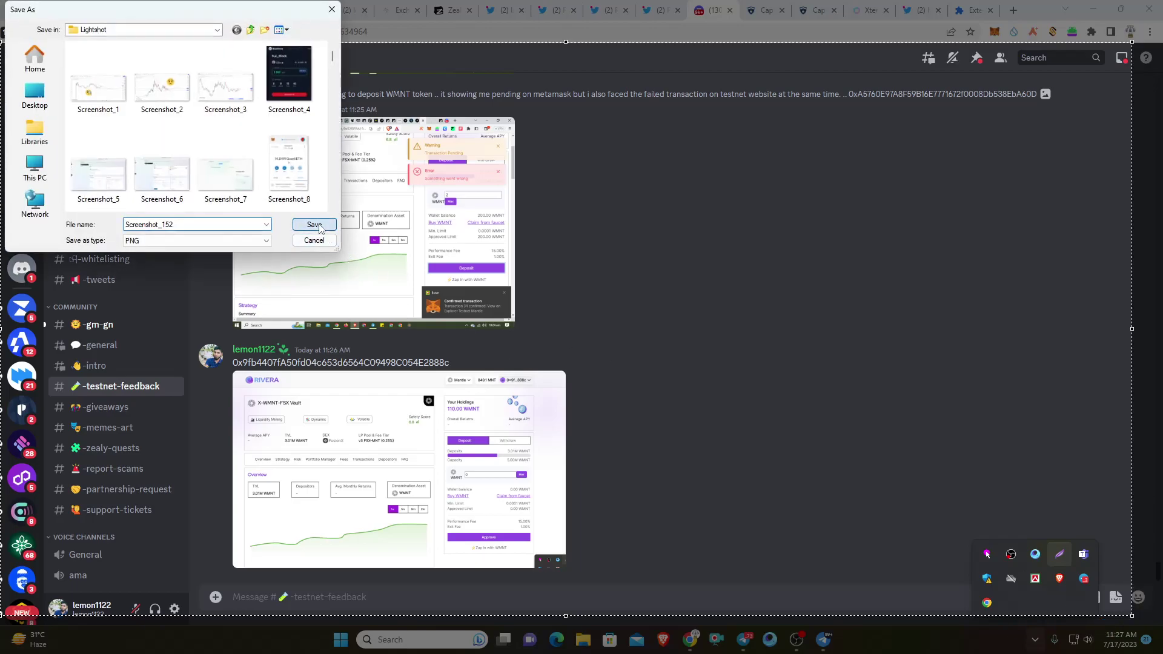
left_click(314, 224)
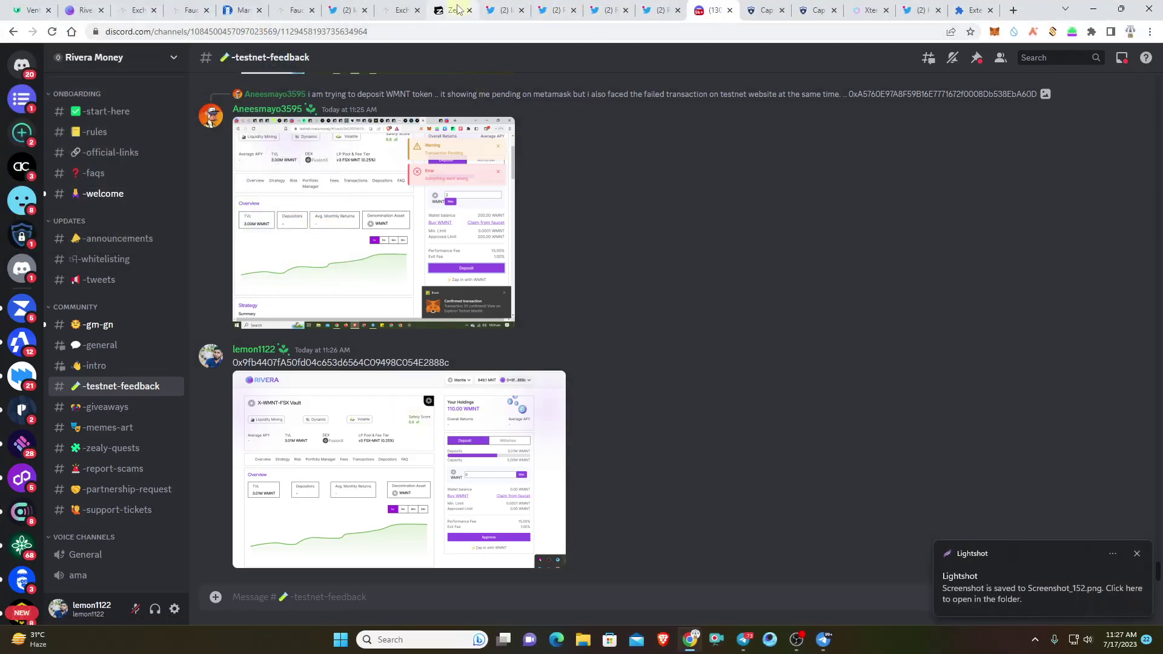
left_click(453, 10)
Upload Screenshot_152 as proof on the Bug Findoor quest and claim its reward
left_click(318, 390)
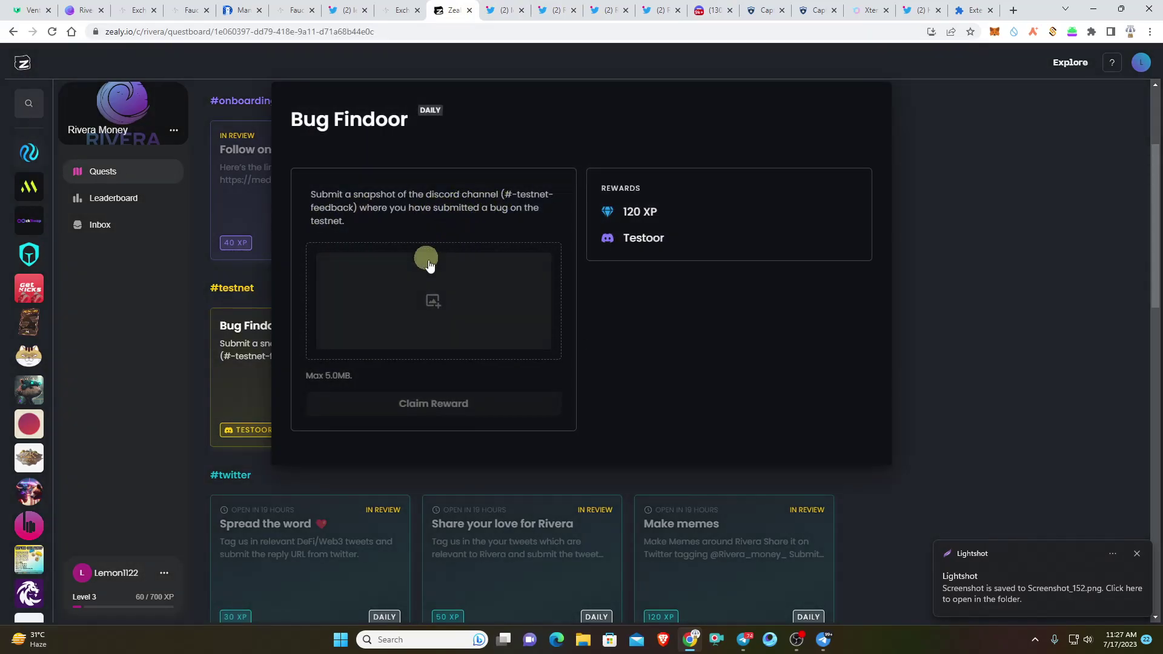
left_click(432, 301)
scroll(435, 221, "down", 10)
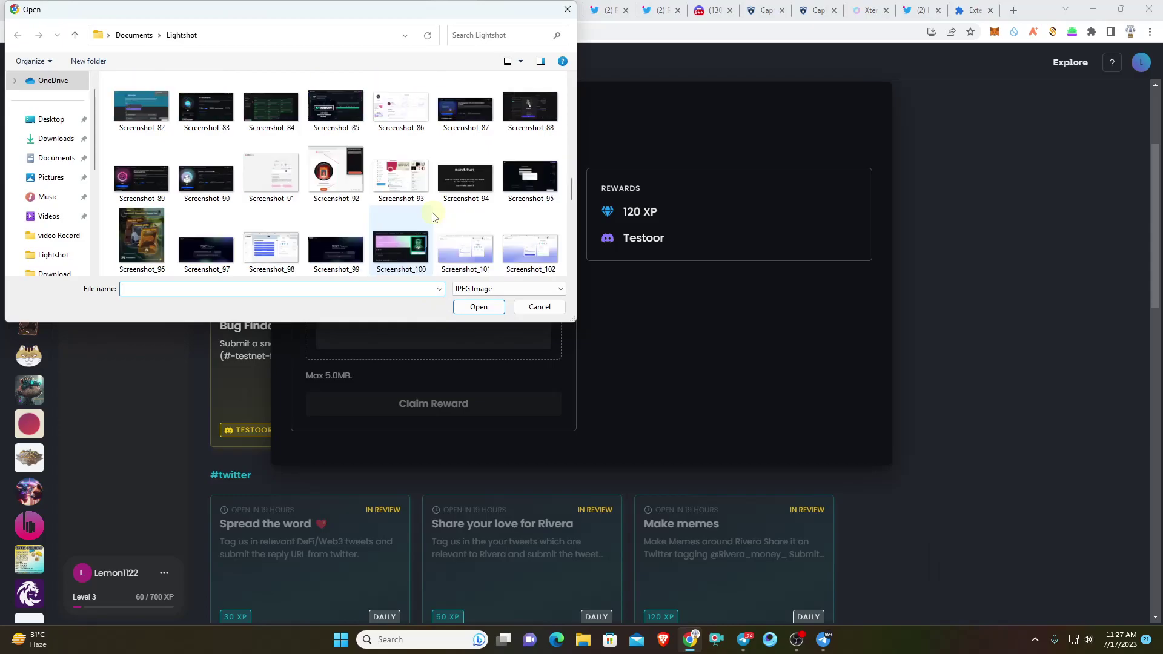
left_click(134, 270)
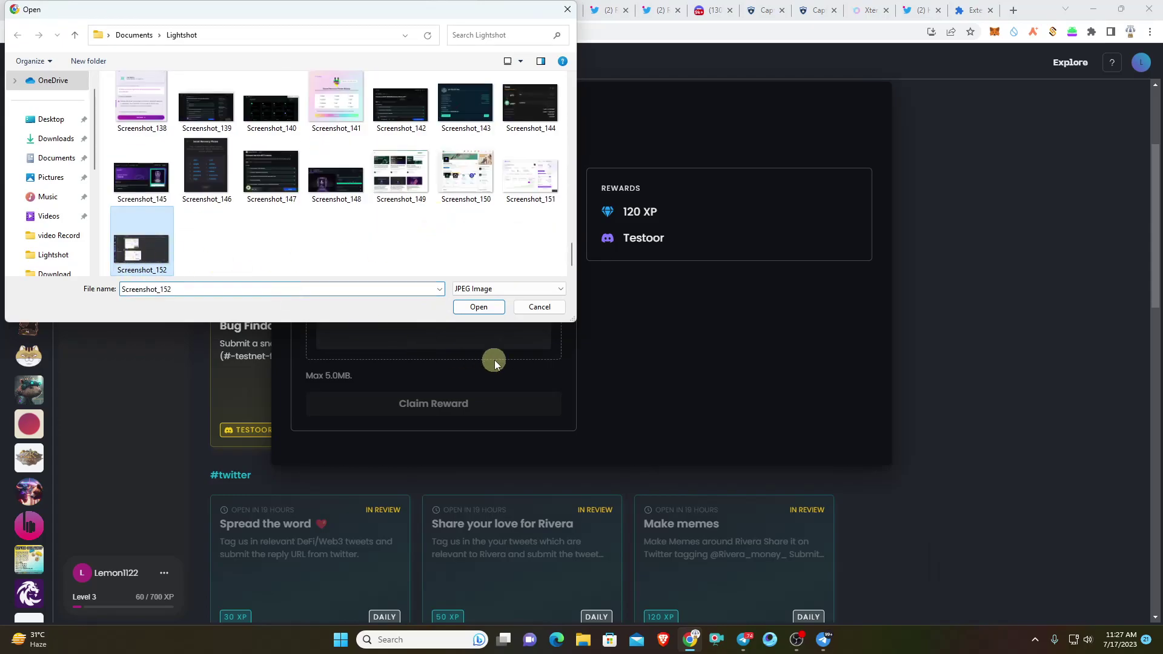
left_click(476, 305)
left_click(496, 424)
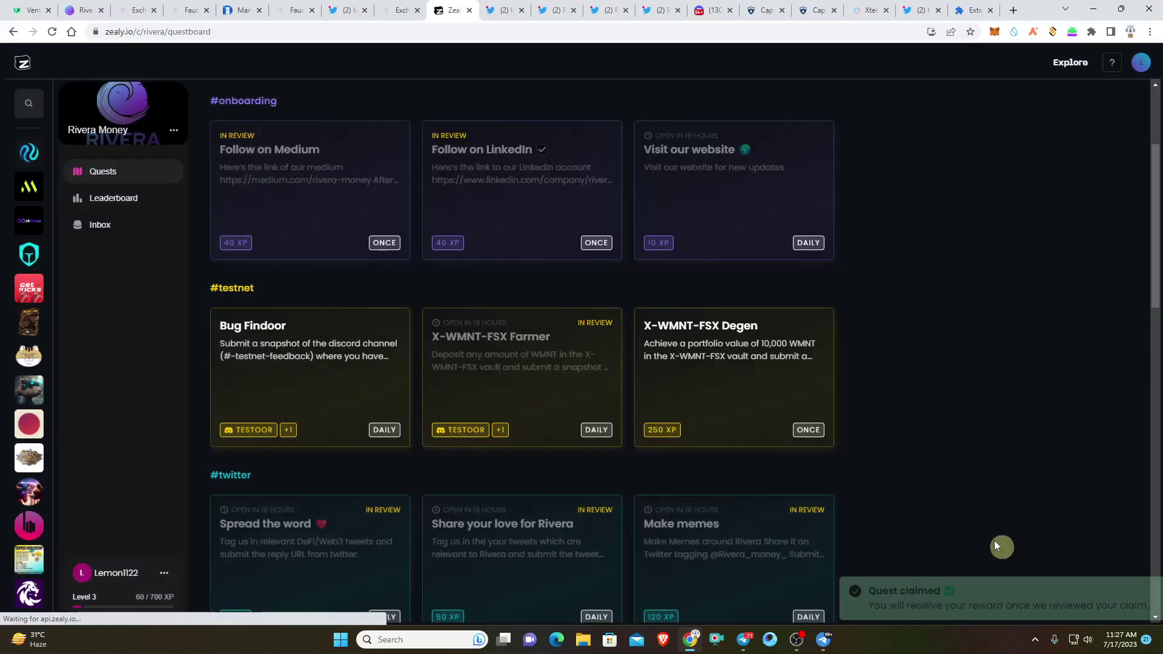
scroll(711, 412, "up", 1)
scroll(703, 402, "up", 3)
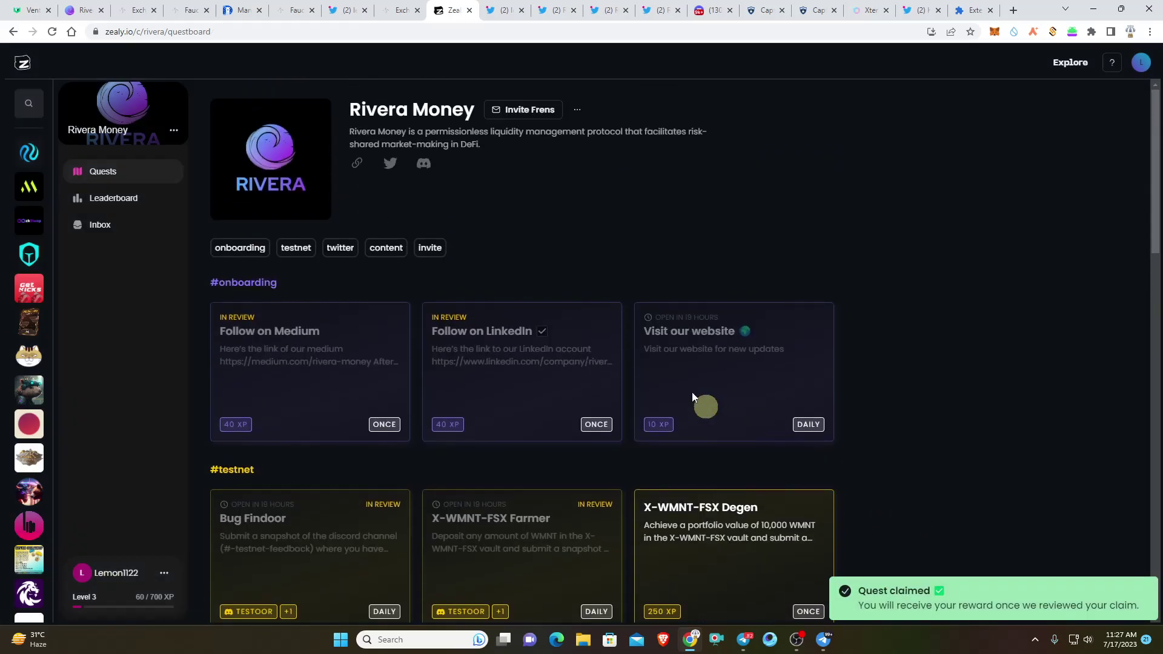